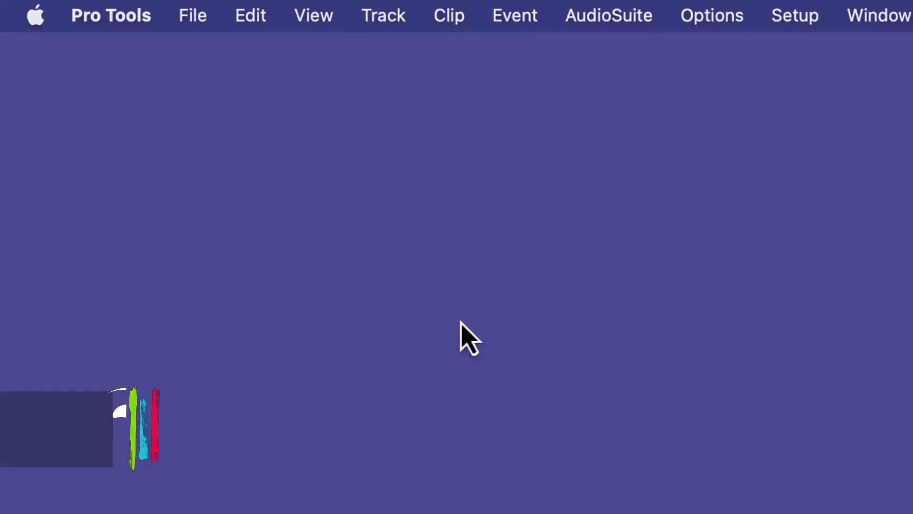
click(186, 21)
mouse_move(228, 96)
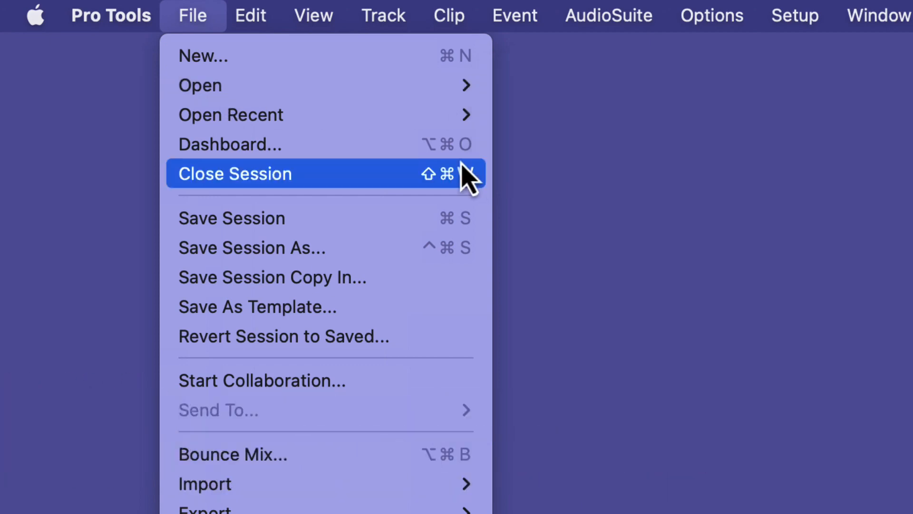
click(369, 152)
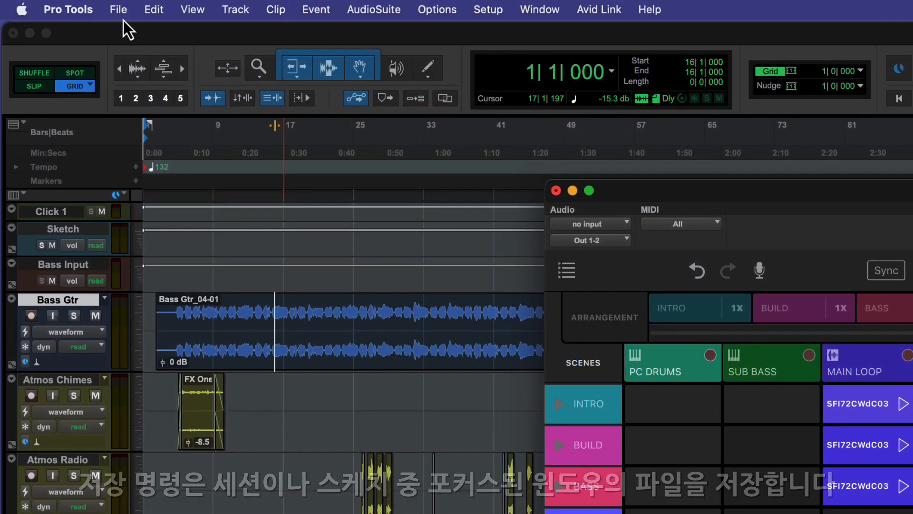
Save the open sketch, and save the session with the Edit window in focus.
click(120, 10)
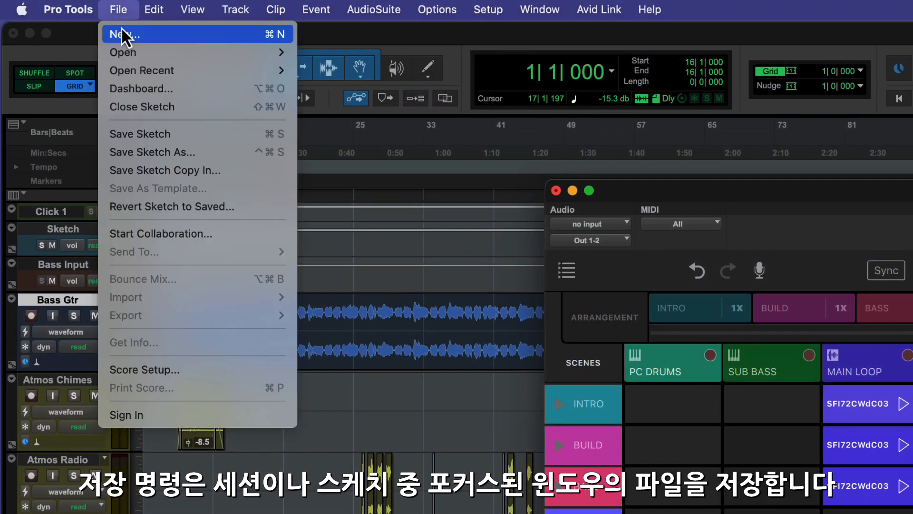
click(157, 138)
click(166, 37)
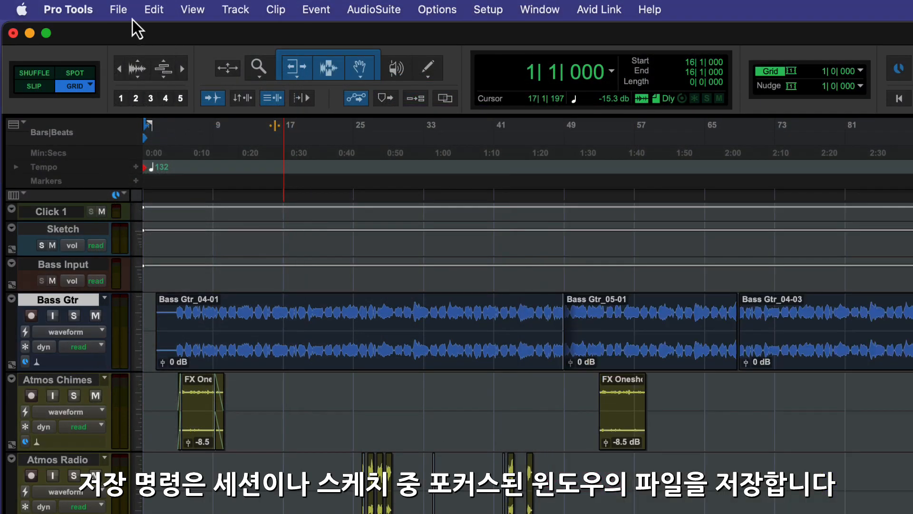
click(123, 9)
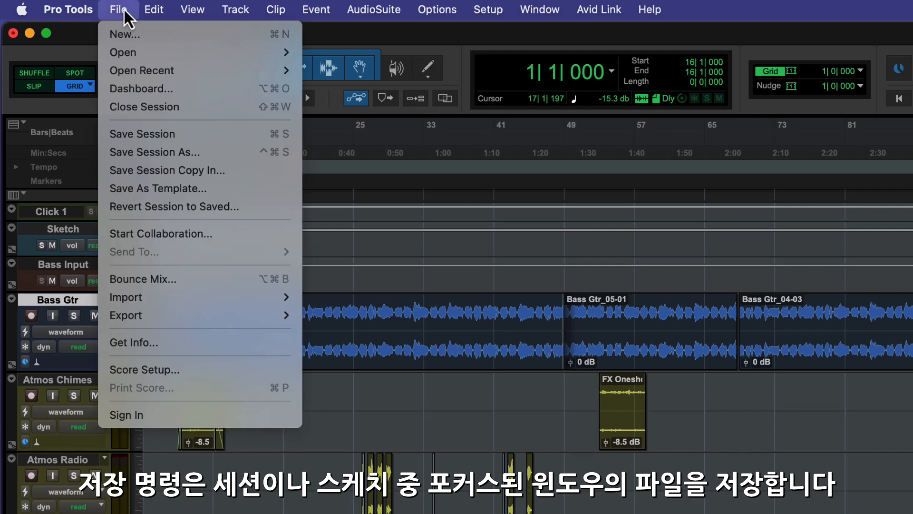
click(145, 134)
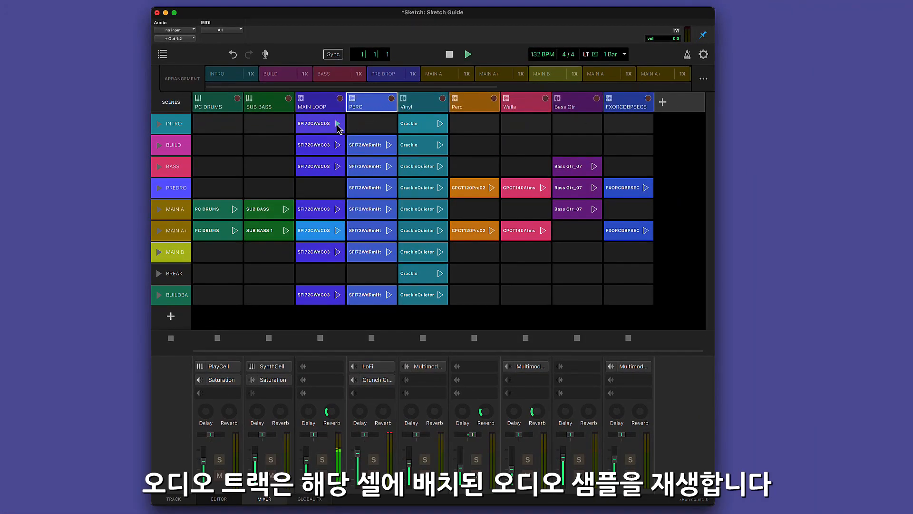
Play the PERC clip in the BUILD scene, and select the PC DRUMS and SUB BASS tracks in turn.
click(386, 152)
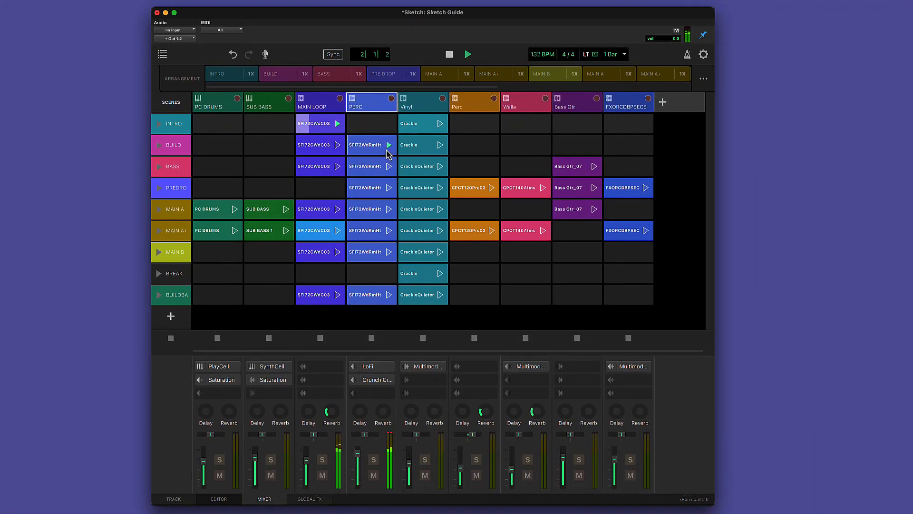
click(220, 109)
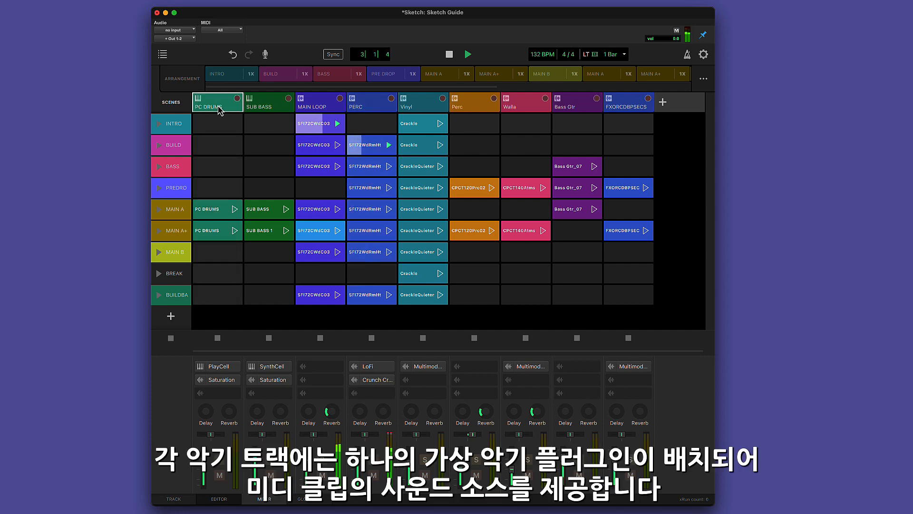
click(273, 107)
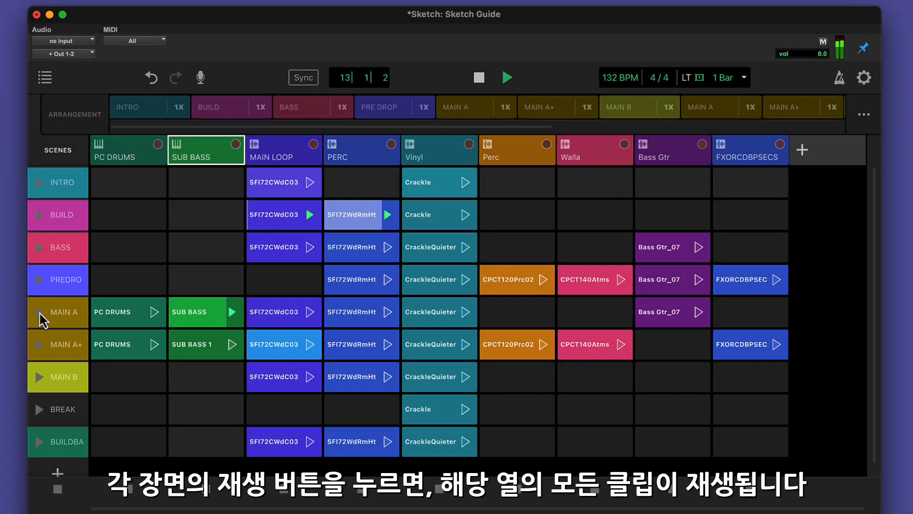
Play all clips of the MAIN A scene, switch playback to the arrangement, and stop it.
click(40, 314)
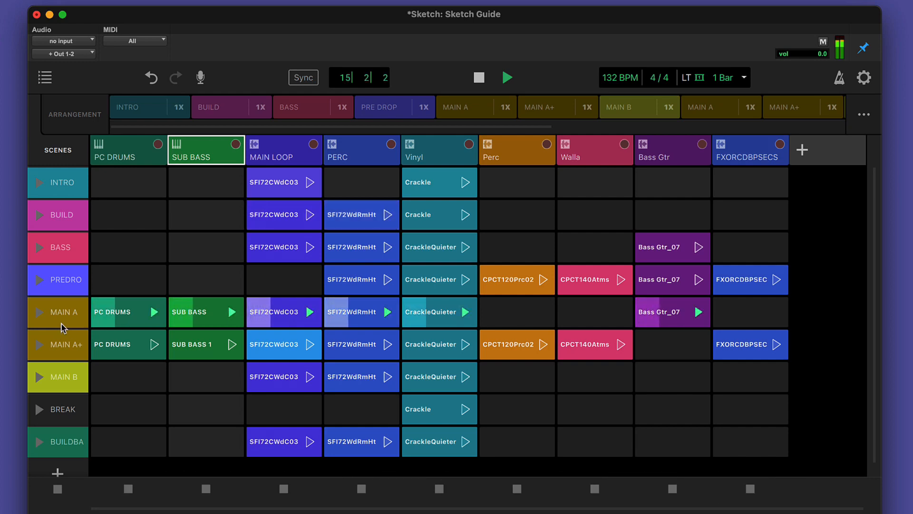
click(91, 114)
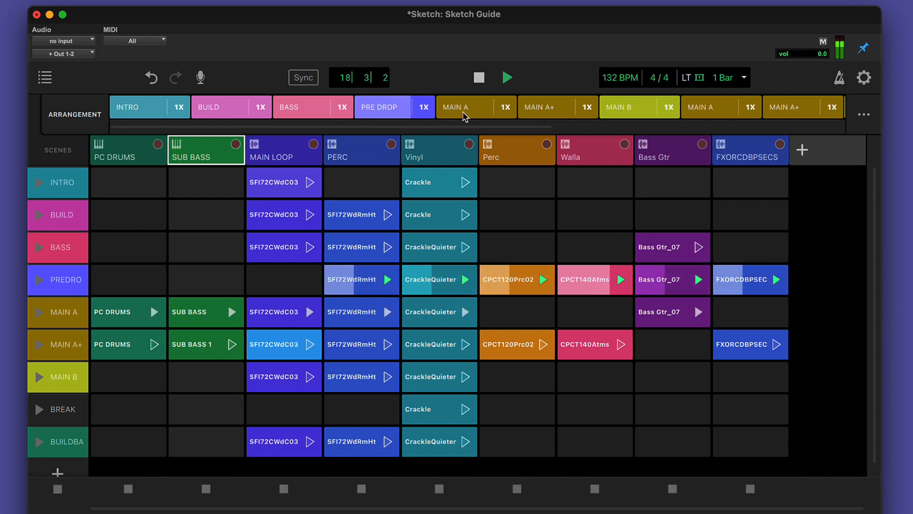
click(480, 79)
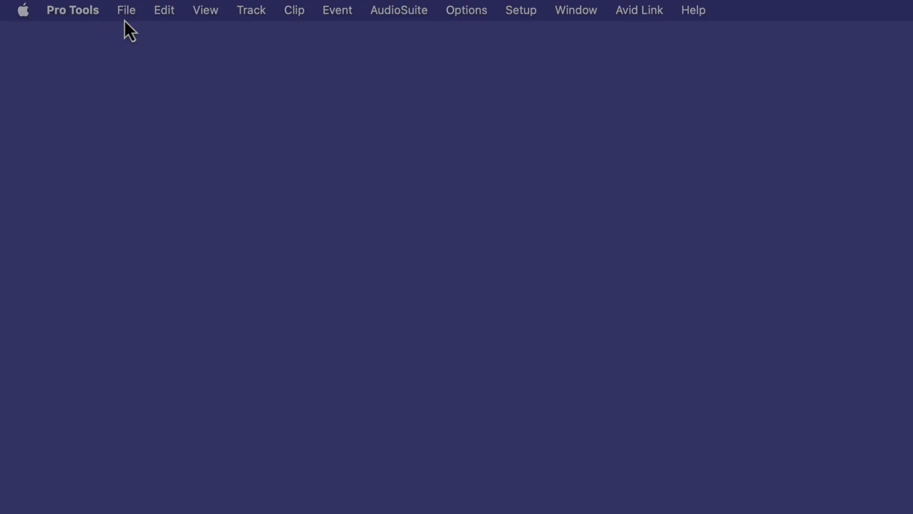
Create a new sketch named "Sketch From Scratch".
click(117, 7)
click(135, 33)
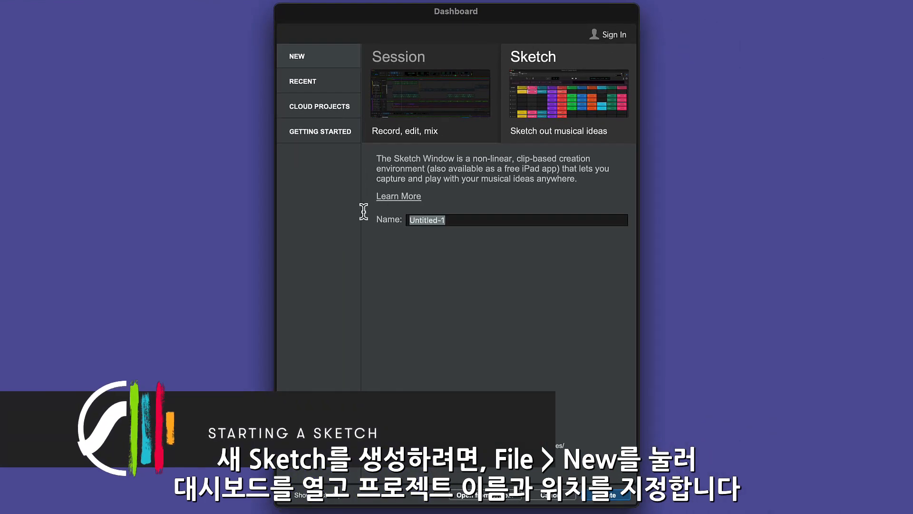
text(Sketch Fr)
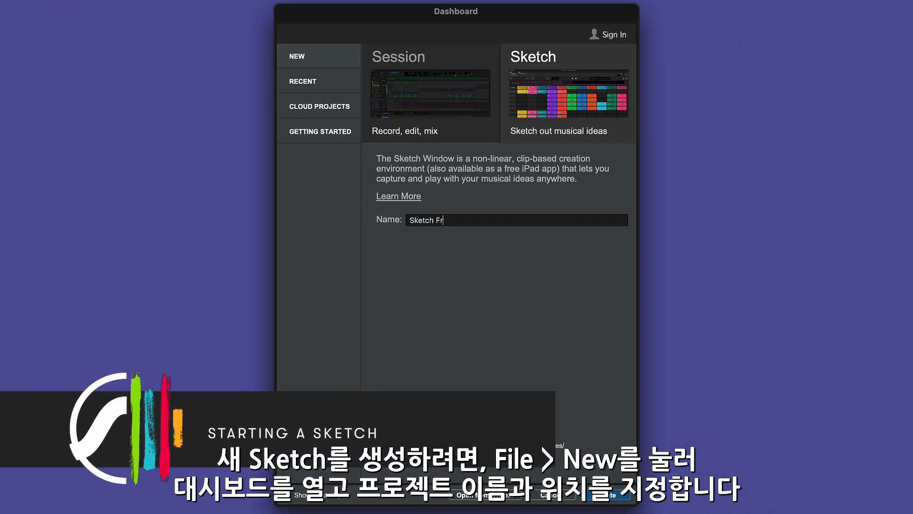
text(om Scratch)
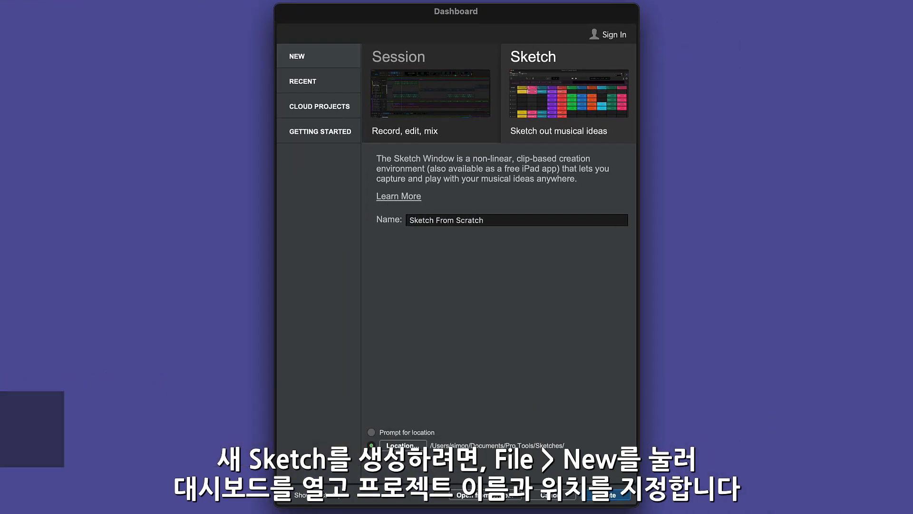
click(599, 500)
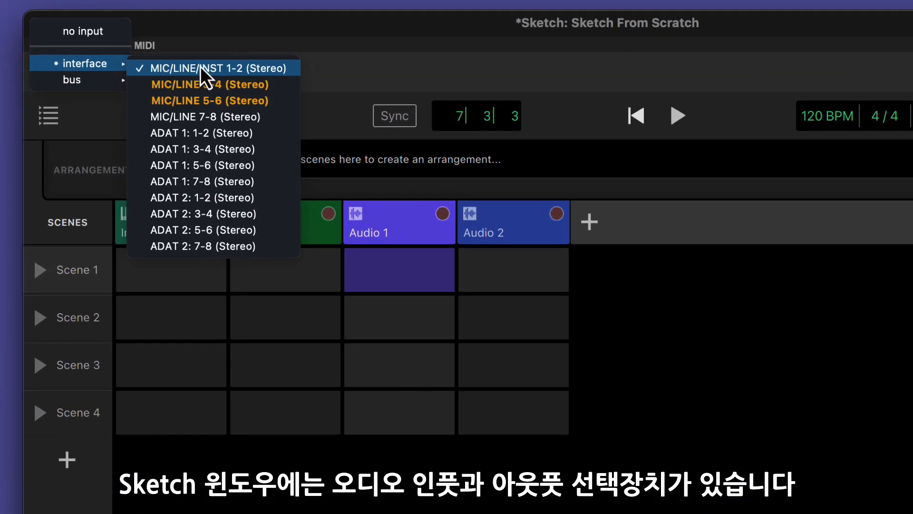
Set the sketch's audio input to MIC/LINE/INST 1-2 (Stereo) and check its output and track routing options.
click(201, 67)
click(73, 84)
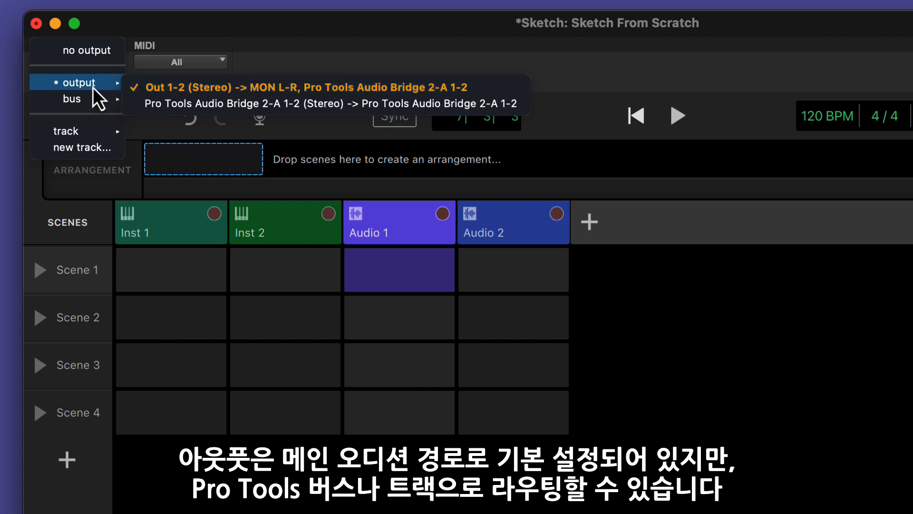
mouse_move(85, 134)
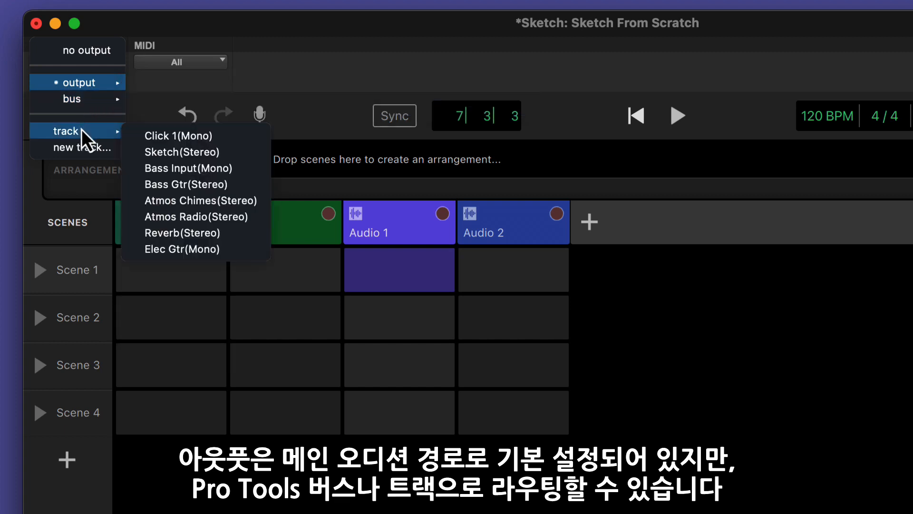
click(652, 421)
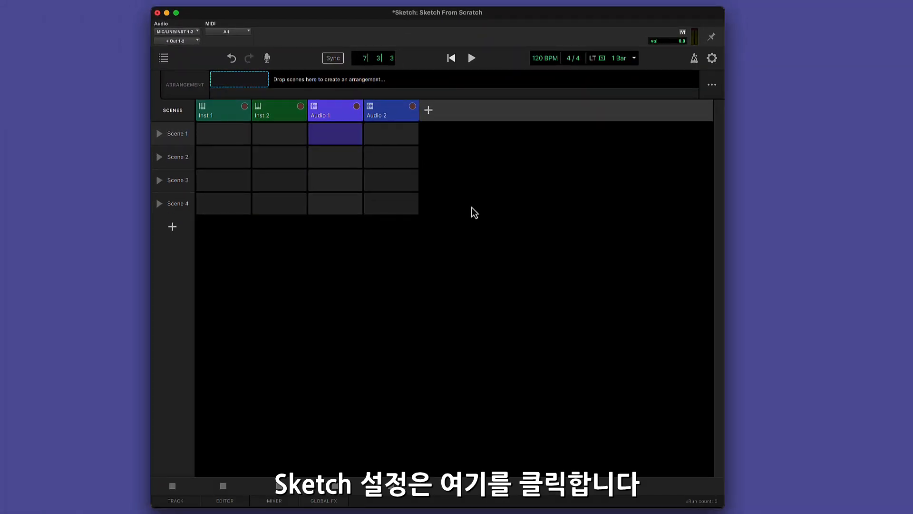
Set the sketch's tempo to 132 bpm in the Sketch Settings.
click(554, 60)
double_click(444, 221)
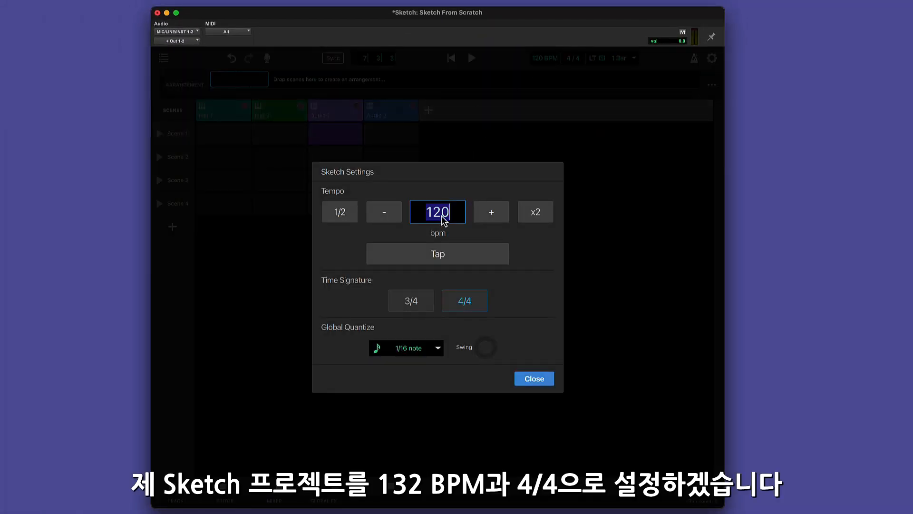
text(132)
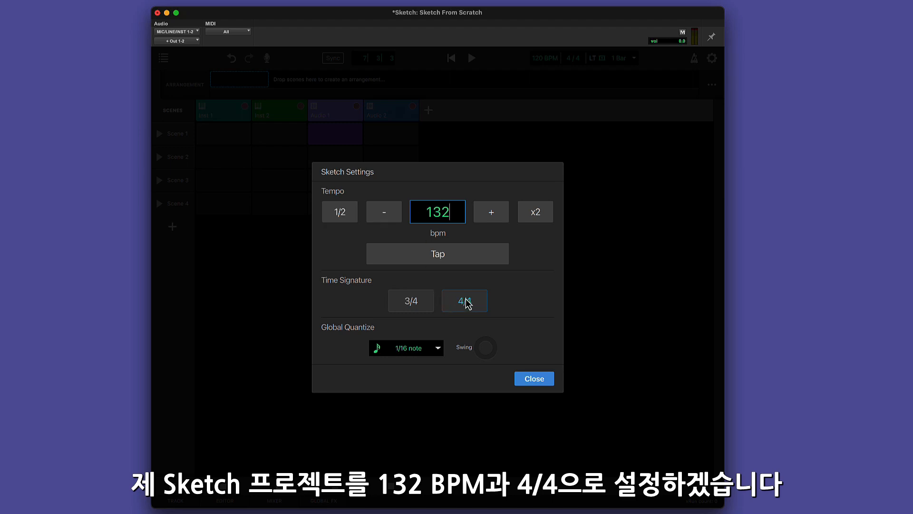
click(534, 378)
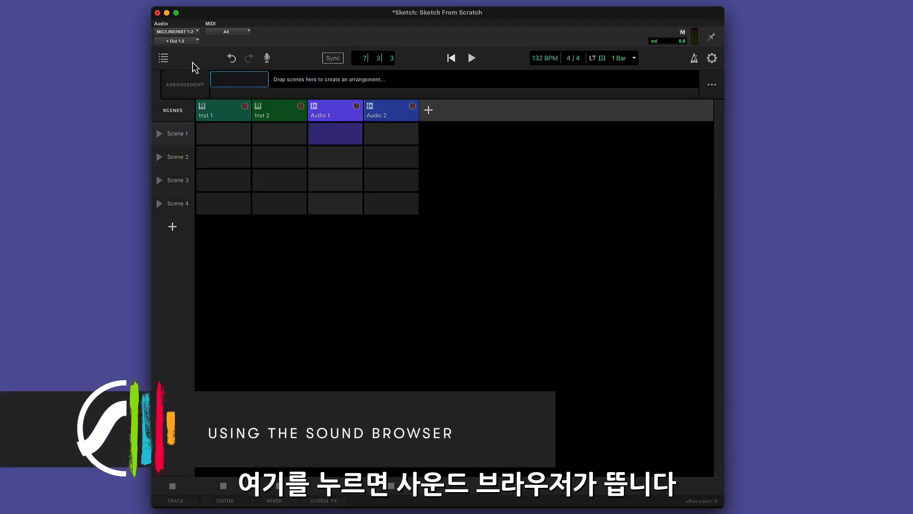
Show the sound browser and look through the Drum Loops folder of the Sound Library.
click(164, 59)
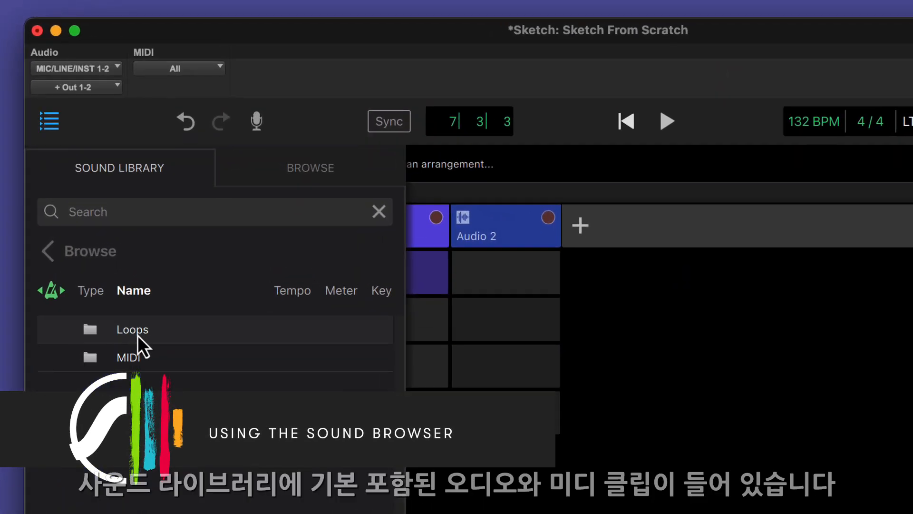
click(137, 336)
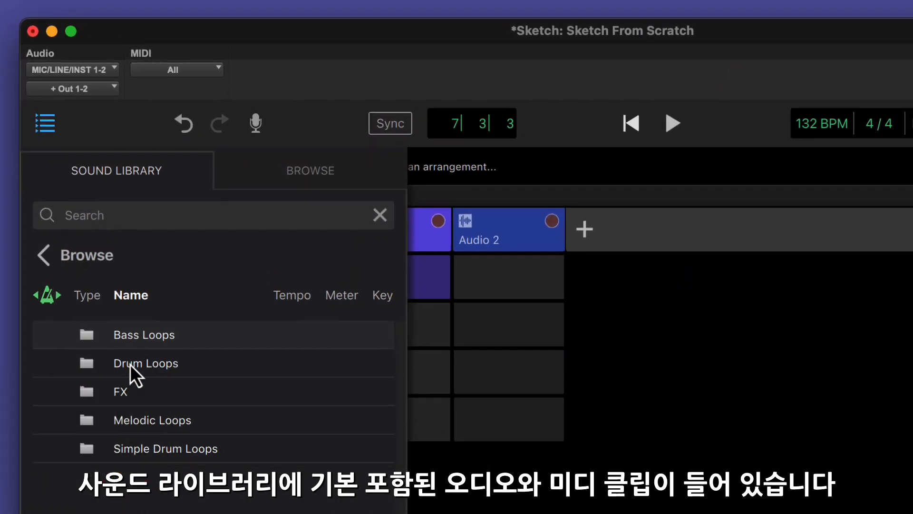
click(130, 365)
scroll(184, 509, down, 15)
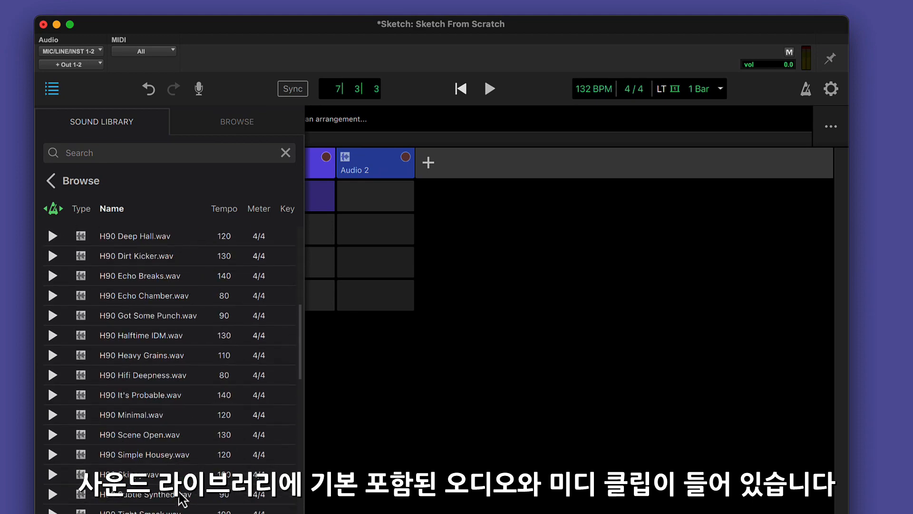
scroll(183, 492, down, 3)
scroll(183, 491, up, 20)
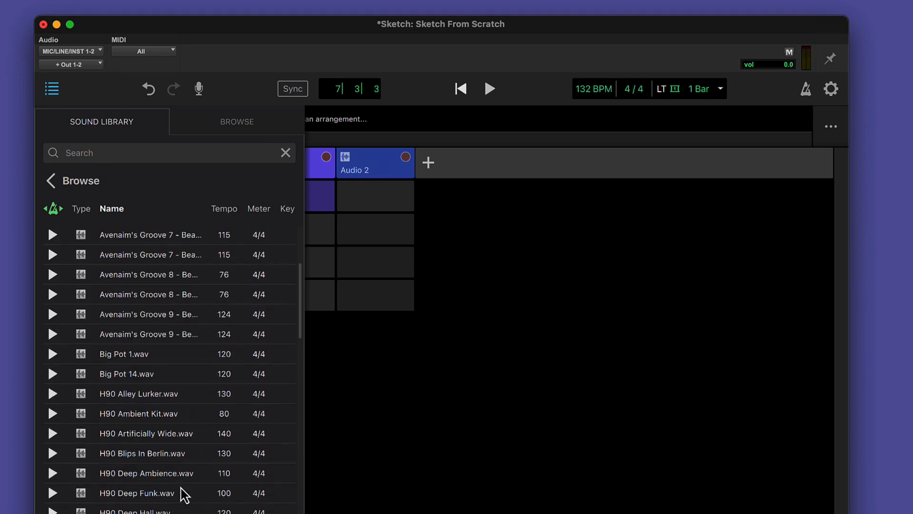
Browse the stored Avid Loopmasters 1.0 content and go through its Loops folder to the SFI_72 Wad loops.
click(233, 127)
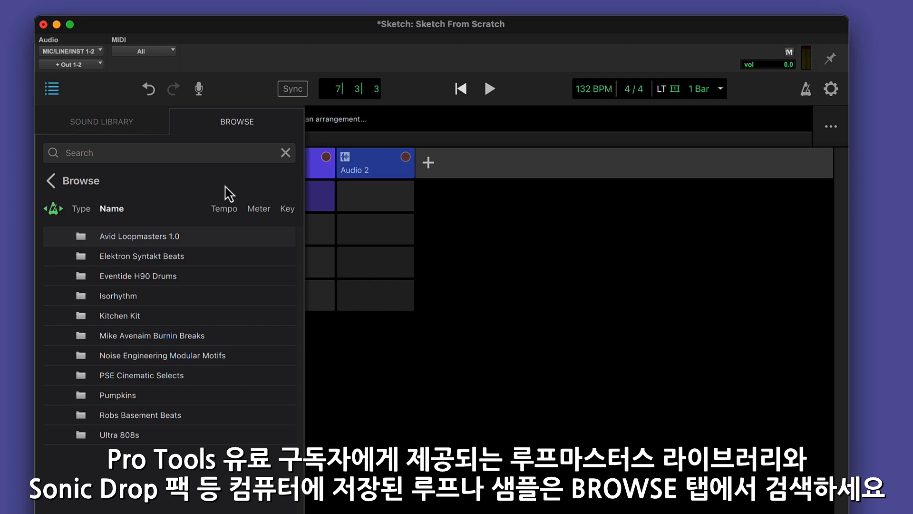
double_click(142, 237)
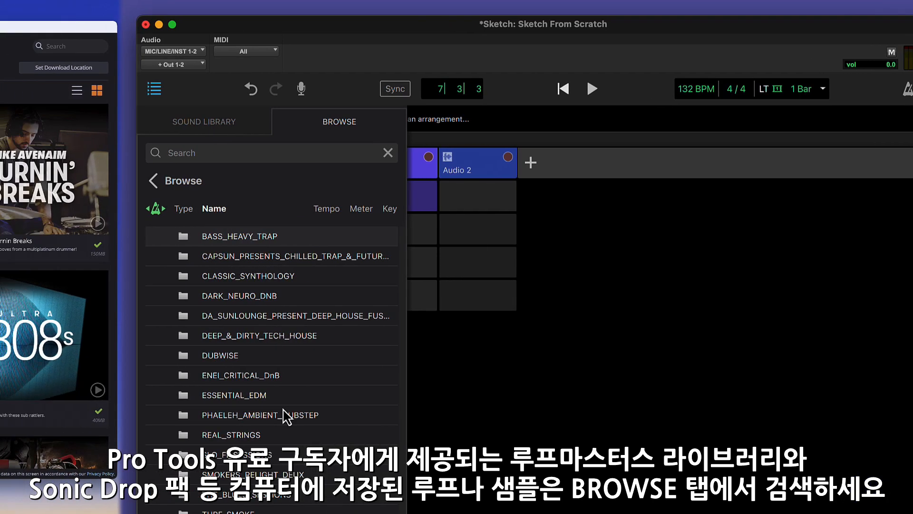
scroll(213, 357, down, 3)
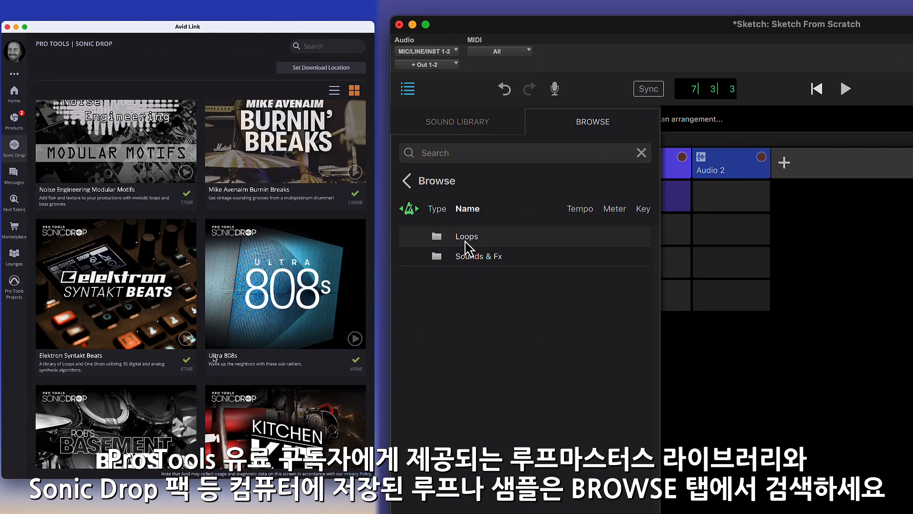
double_click(471, 238)
double_click(471, 276)
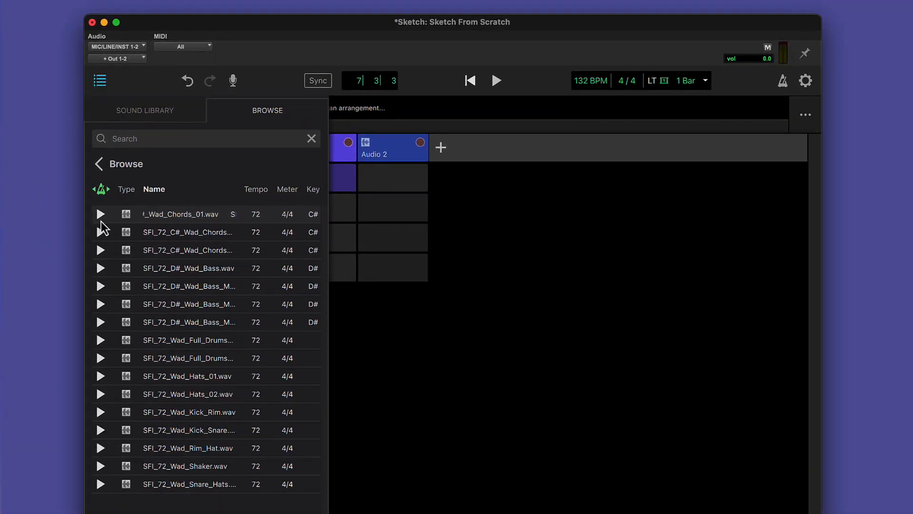
Audition the three SFI_72_C#_Wad_Chords loops one after another.
click(101, 218)
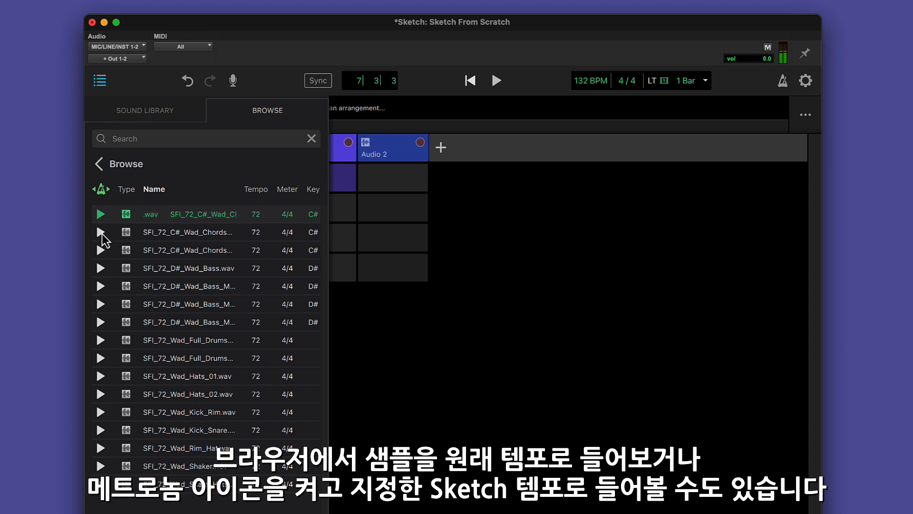
click(100, 232)
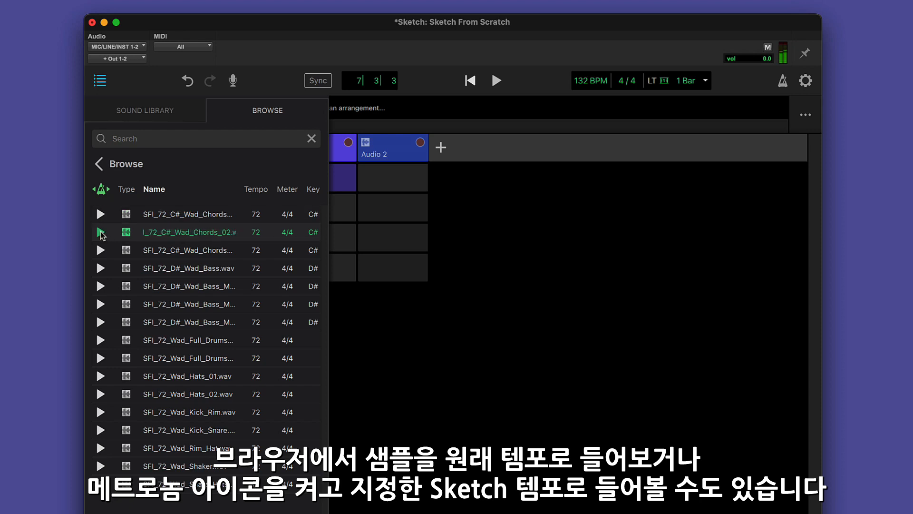
click(100, 250)
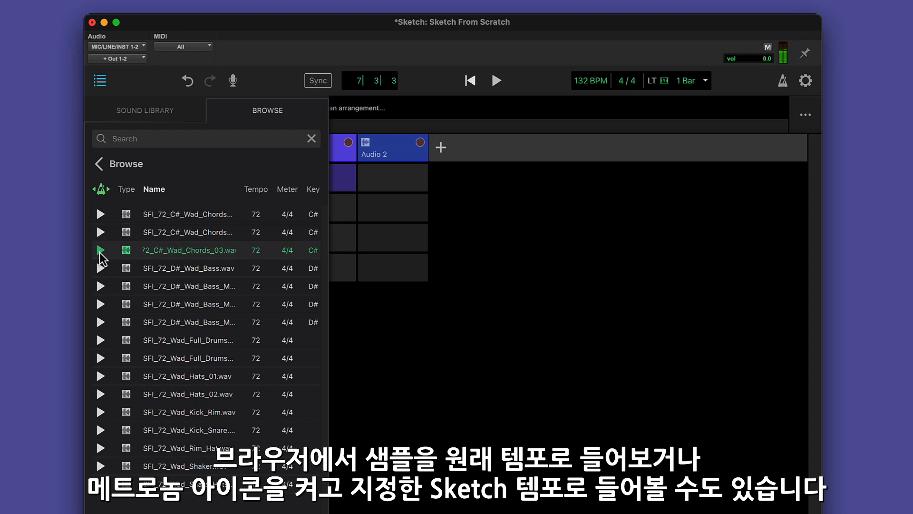
Place the SFI_72_C#_Wad_Chords_03.wav loop in Audio 1's first scene slot, and SFI_72_D#_Wad_Bass.wav on a new track in the same scene.
drag(150, 255, 322, 174)
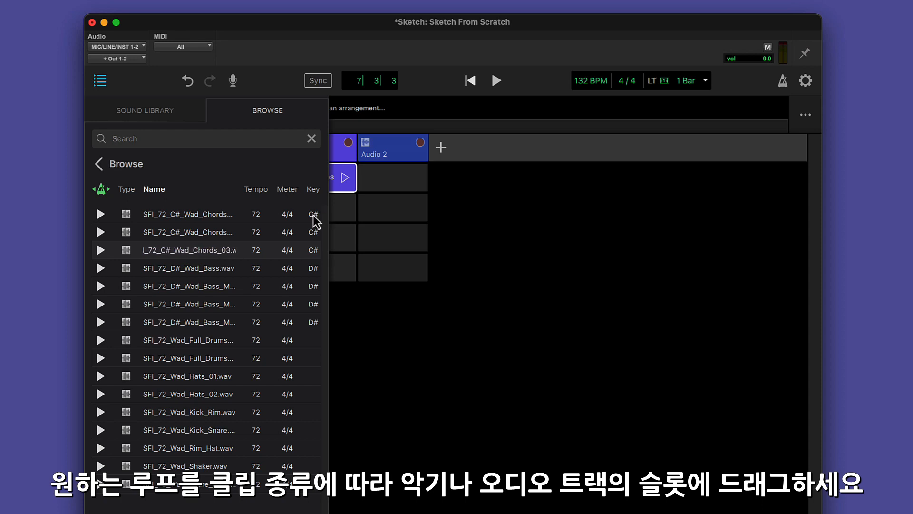
drag(128, 271, 471, 181)
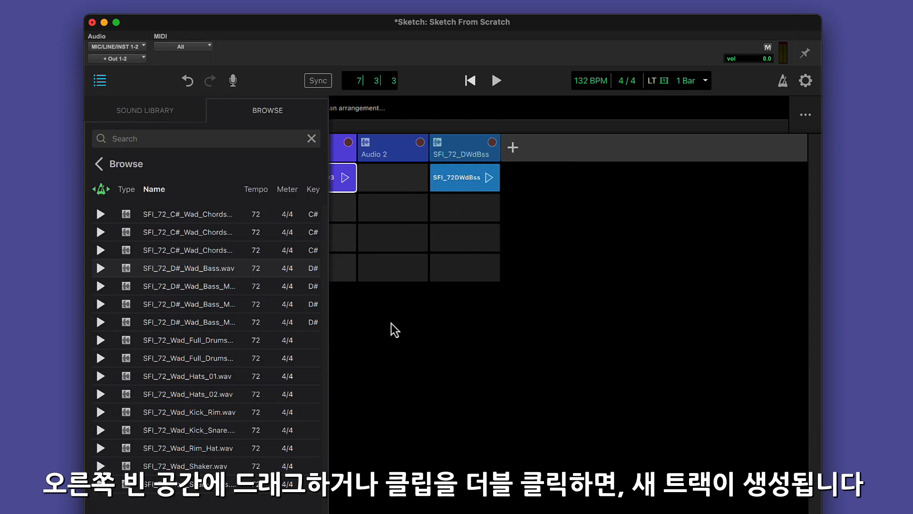
Add the first SFI_72_Wad_Full_Drums loop as a clip on a new track, and delete that track.
double_click(179, 341)
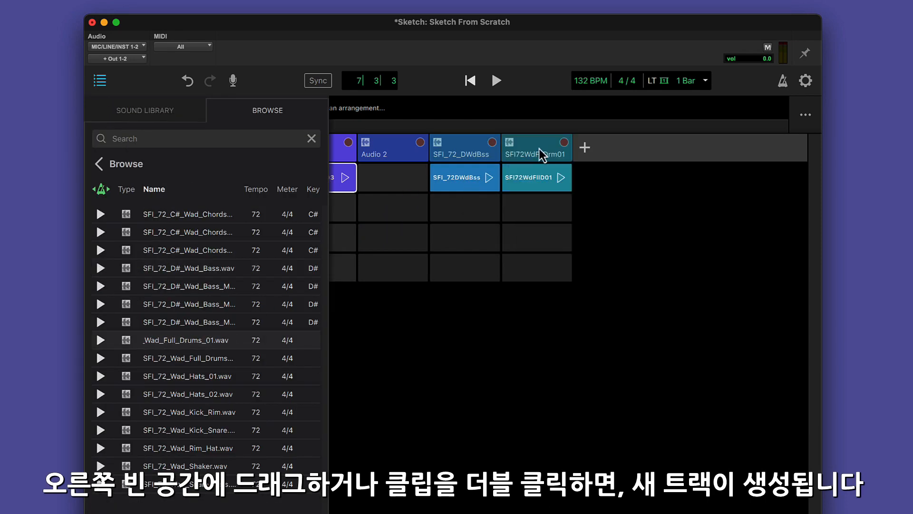
right_click(527, 146)
click(548, 171)
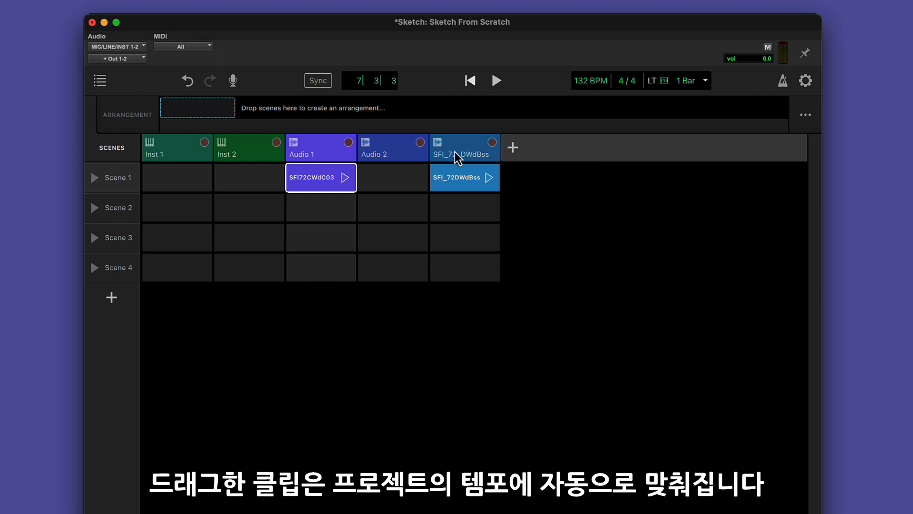
Delete the SFI_72_DWdBss track together with its bass clip.
right_click(455, 152)
click(480, 178)
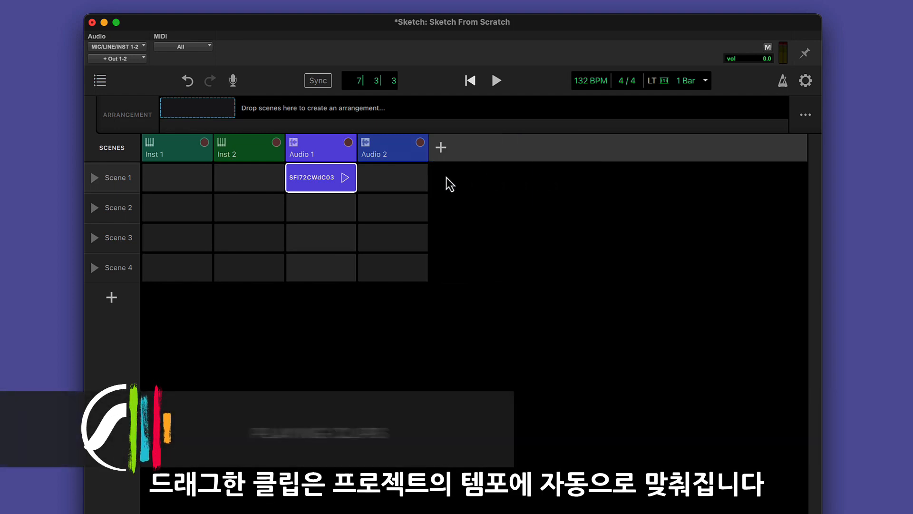
Play the Scene 1 clip on Audio 1, stop that track, and check the available clip launch quantize intervals.
click(341, 179)
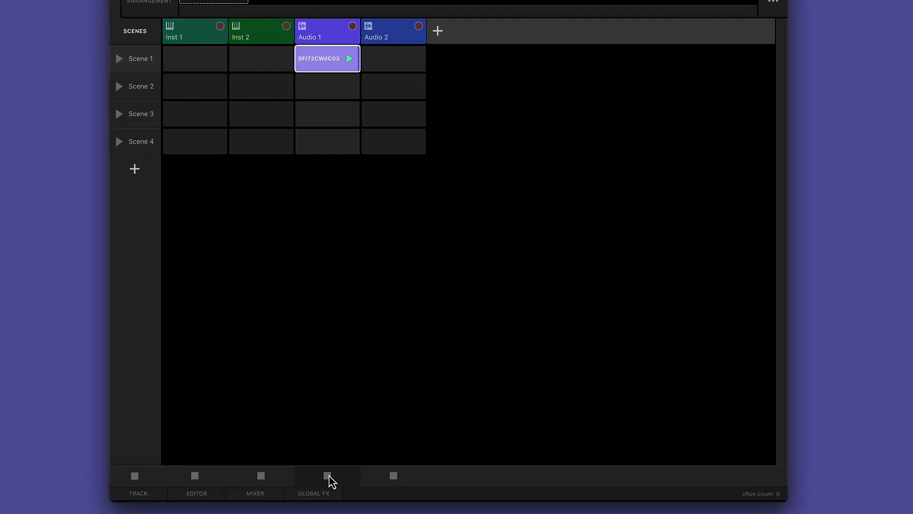
click(328, 466)
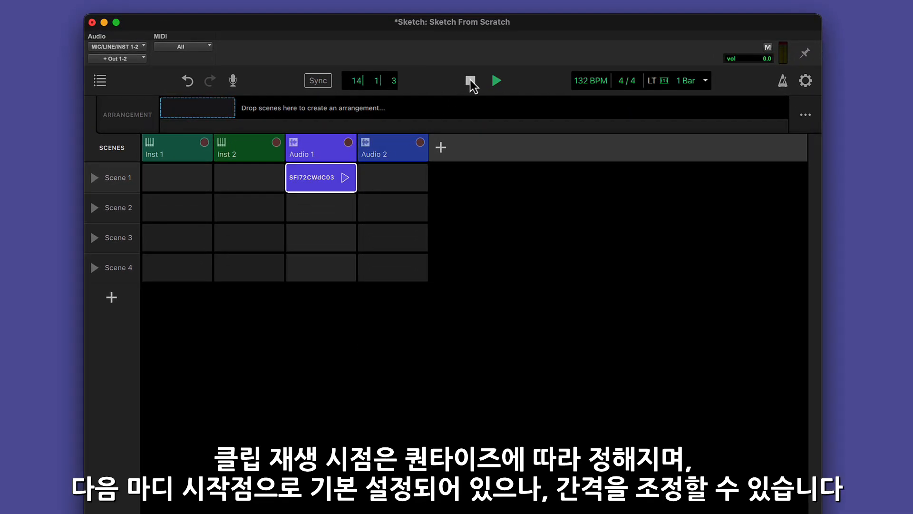
click(664, 81)
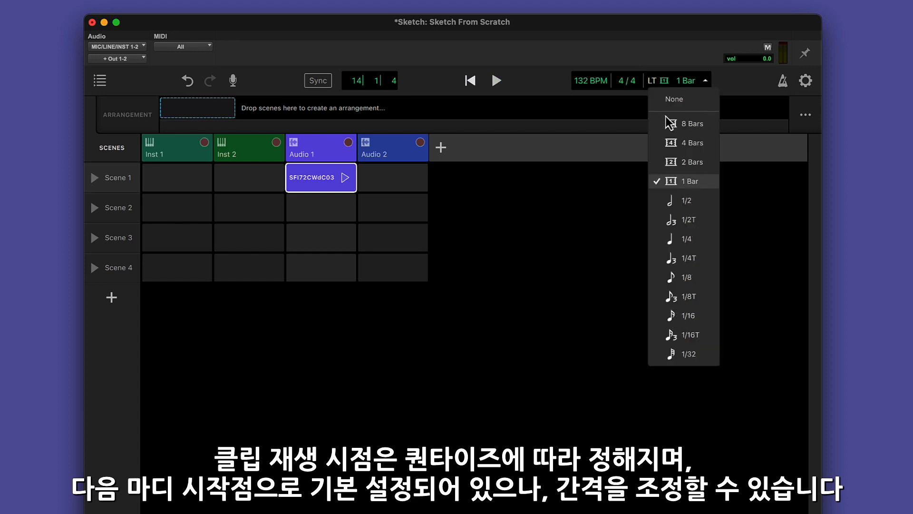
click(593, 248)
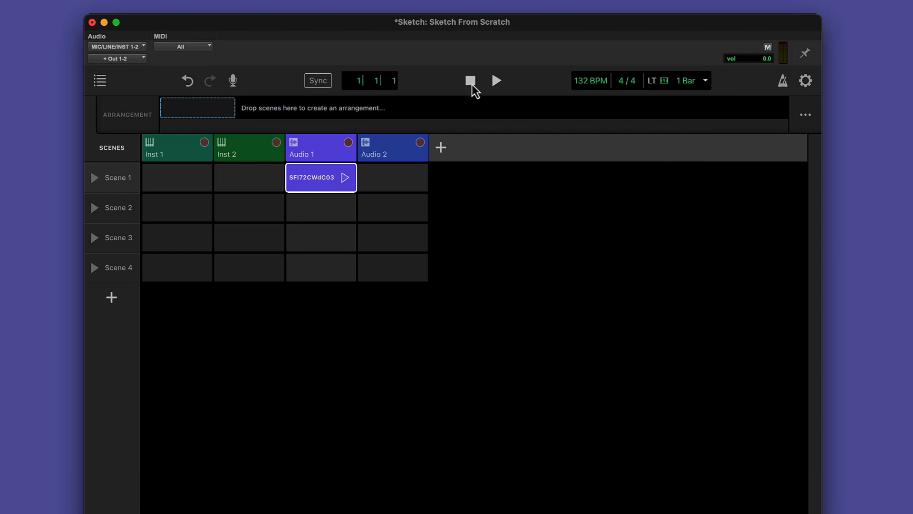
Play the Audio 1 clip from the sketch's start and audition SFI_72_Wad_Hats_02.wav and SFI_72_Wad_Rim_Hat.wav over it.
click(494, 81)
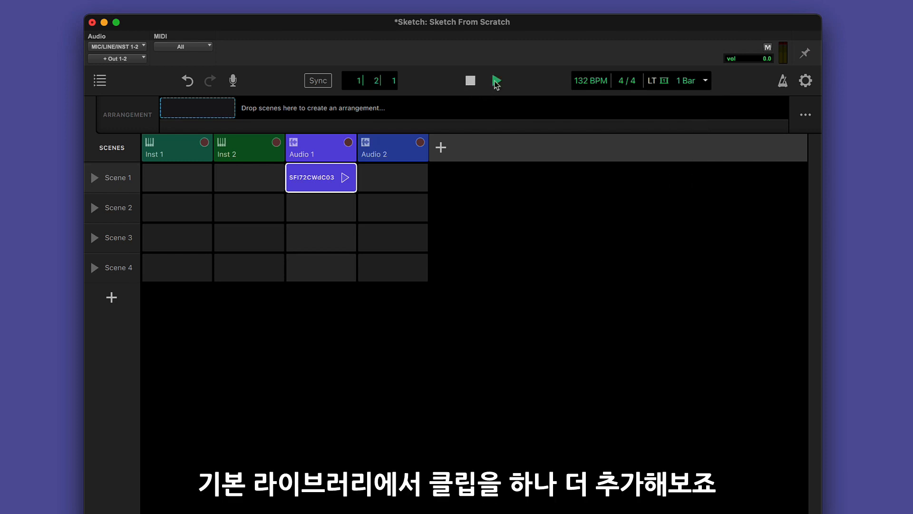
click(345, 177)
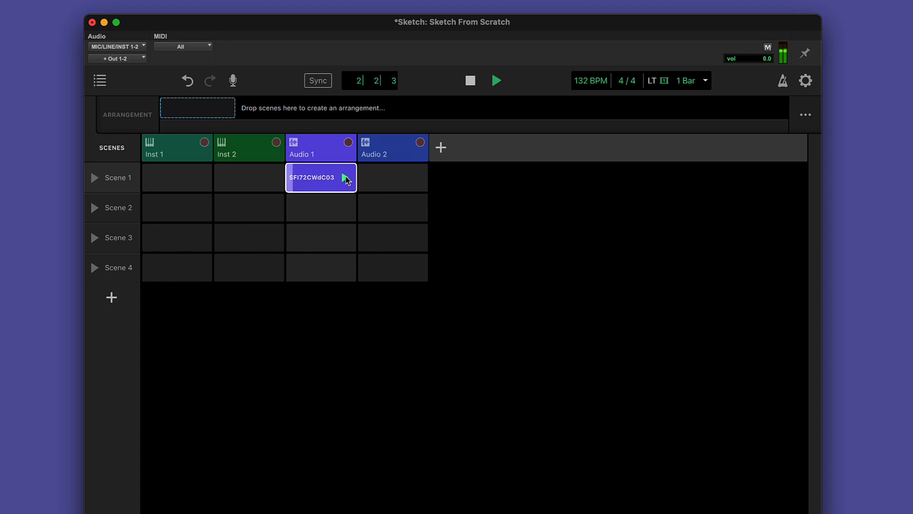
click(100, 82)
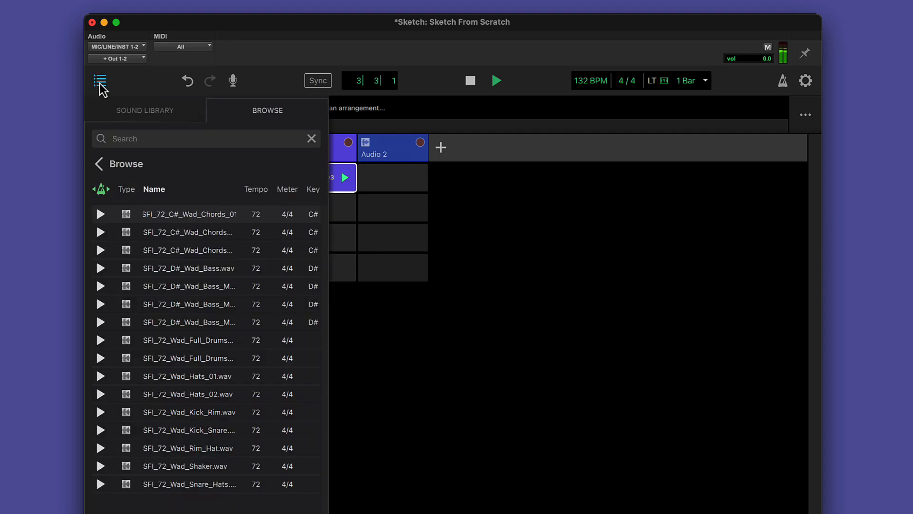
click(102, 395)
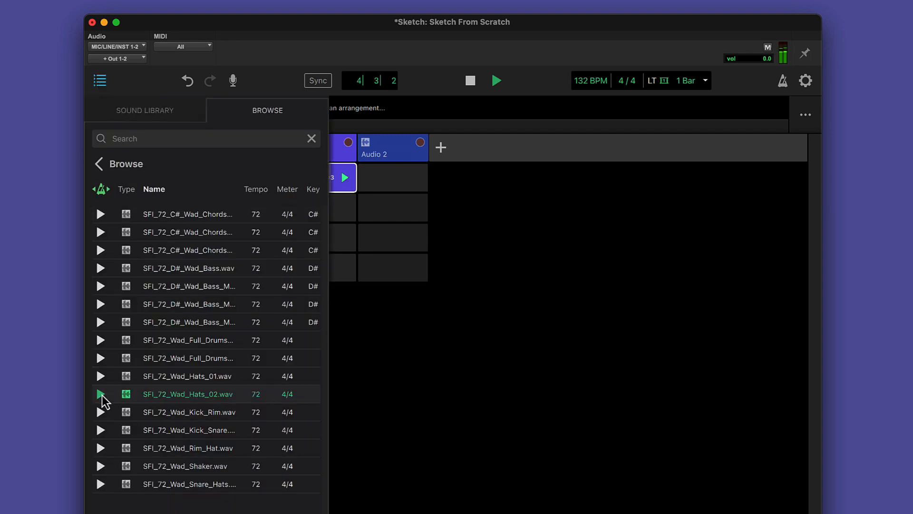
click(101, 449)
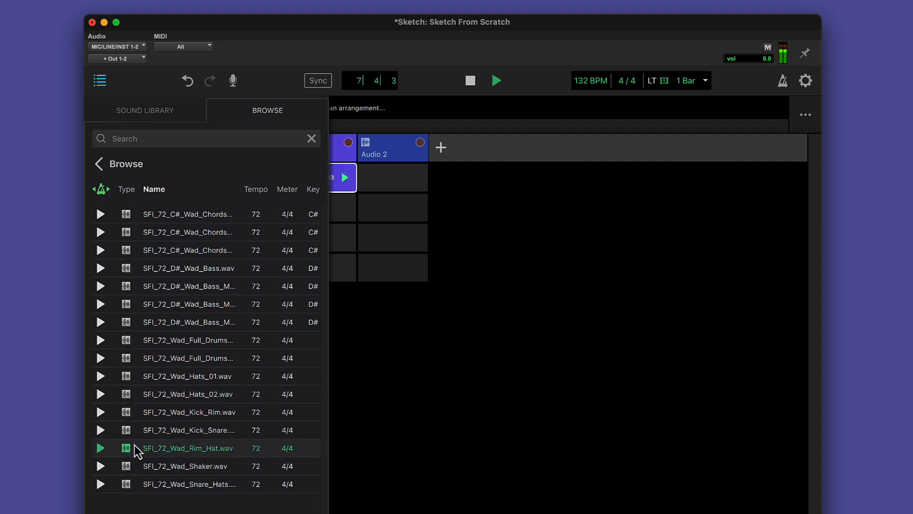
Place SFI_72_Wad_Rim_Hat.wav in Audio 2's Scene 1 slot, and play it with the chords before stopping playback.
drag(137, 451, 396, 179)
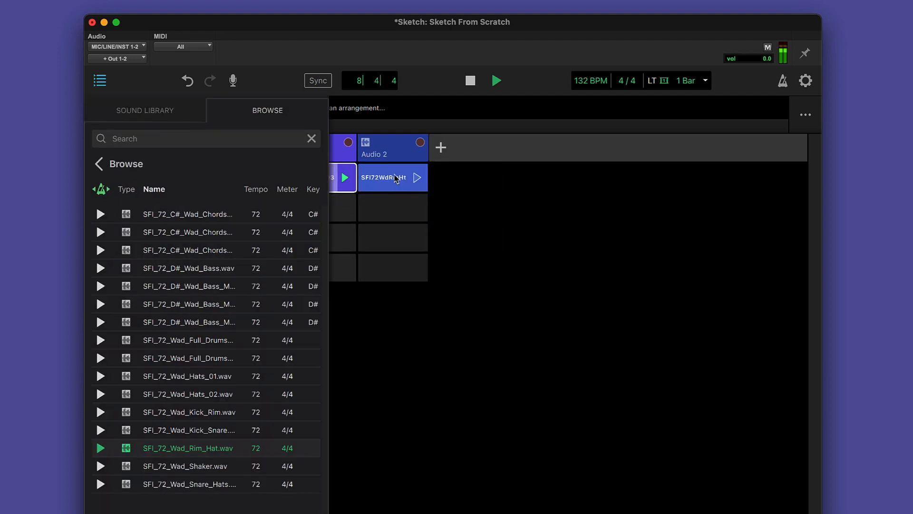
click(417, 180)
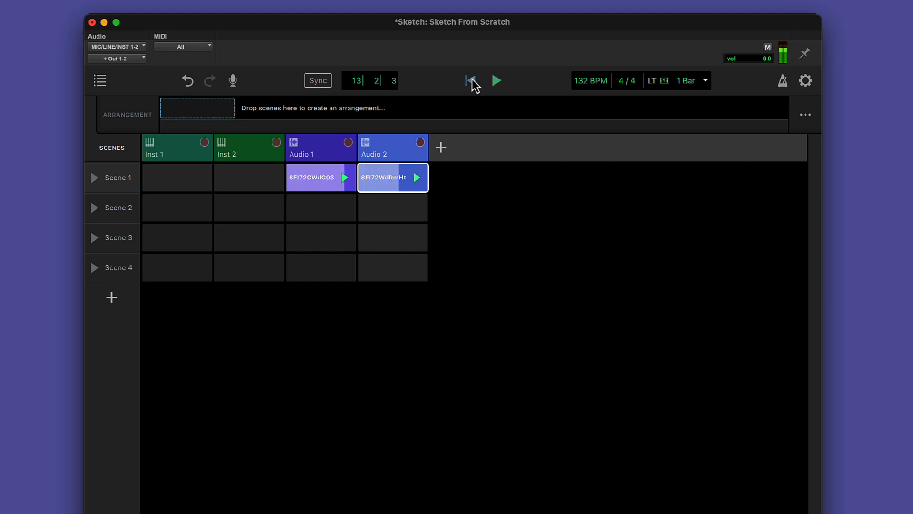
click(472, 80)
Open the Audio 1 Scene 1 clip in the editor, and try hiding and showing the editor.
click(315, 180)
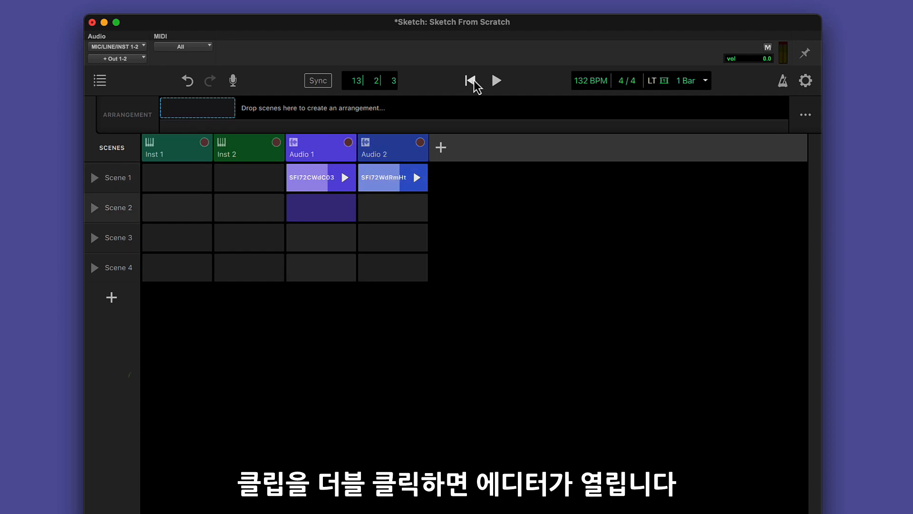
double_click(317, 180)
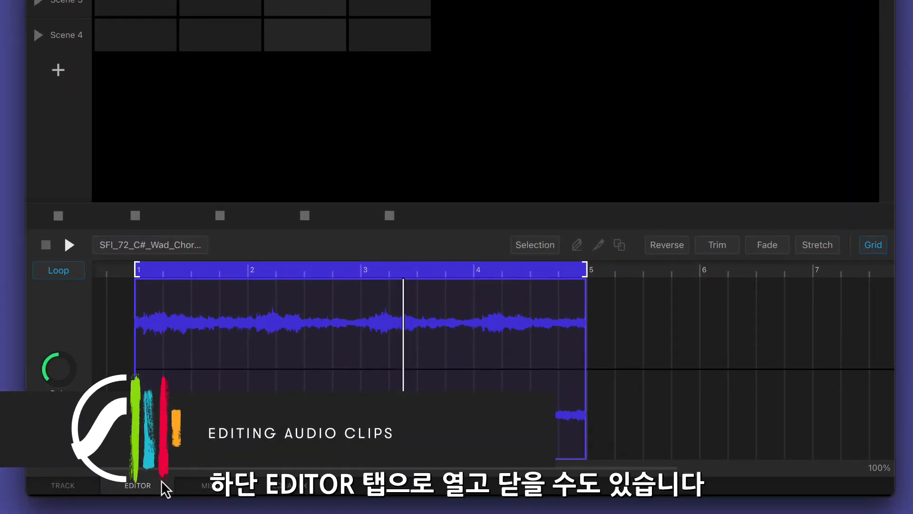
click(163, 483)
click(162, 484)
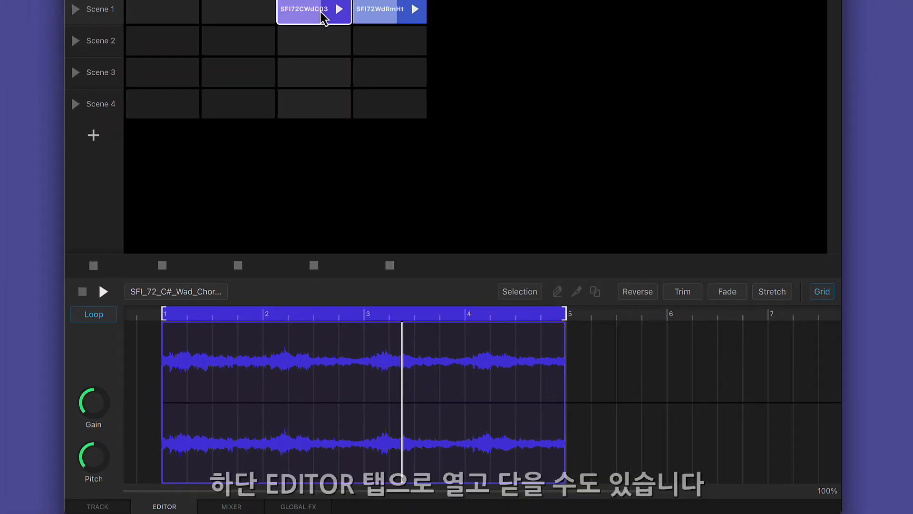
Duplicate the Audio 1 chords clip into Scene 2 and select the copy for editing.
right_click(323, 17)
click(349, 26)
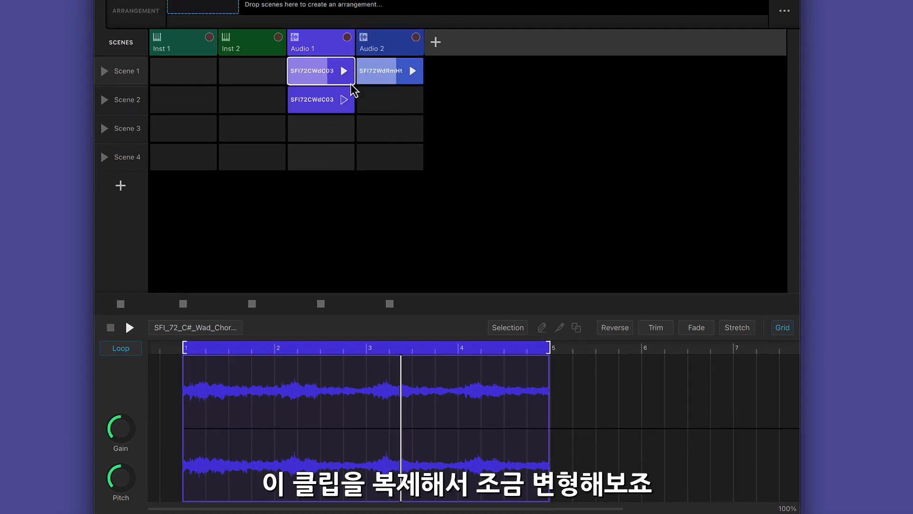
click(324, 101)
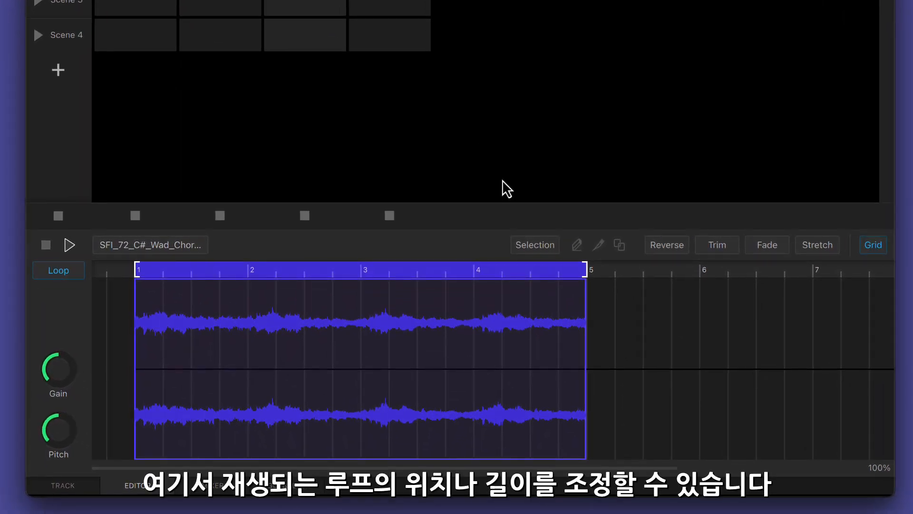
Try changing the copied clip's loop range and toggling its Loop setting.
mouse_move(578, 283)
mouse_down()
mouse_move(351, 279)
mouse_move(590, 284)
mouse_up()
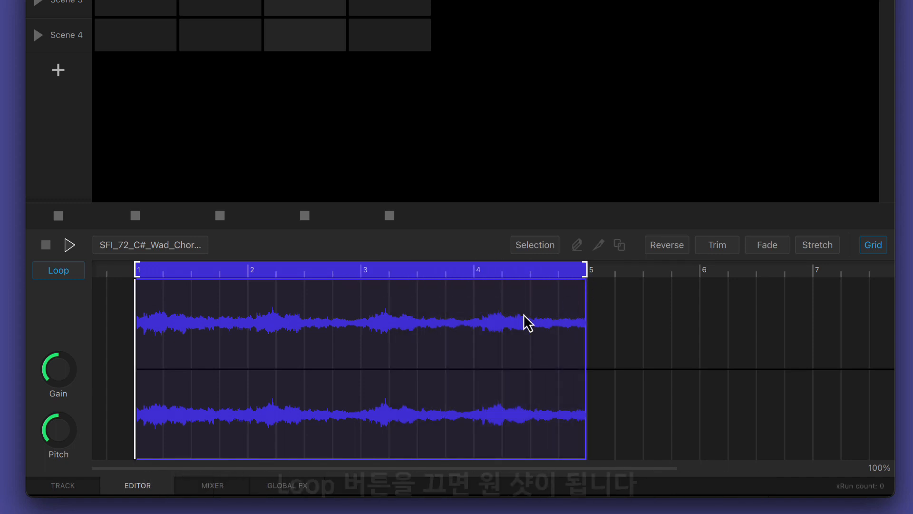
click(67, 272)
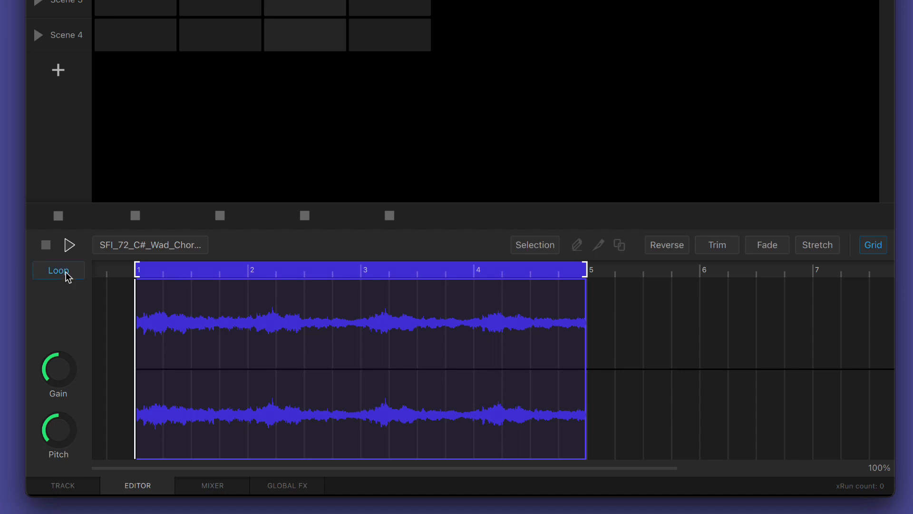
Select the copied clip's audio from bar 4 to bar 5, delete it, and undo the deletion.
click(544, 247)
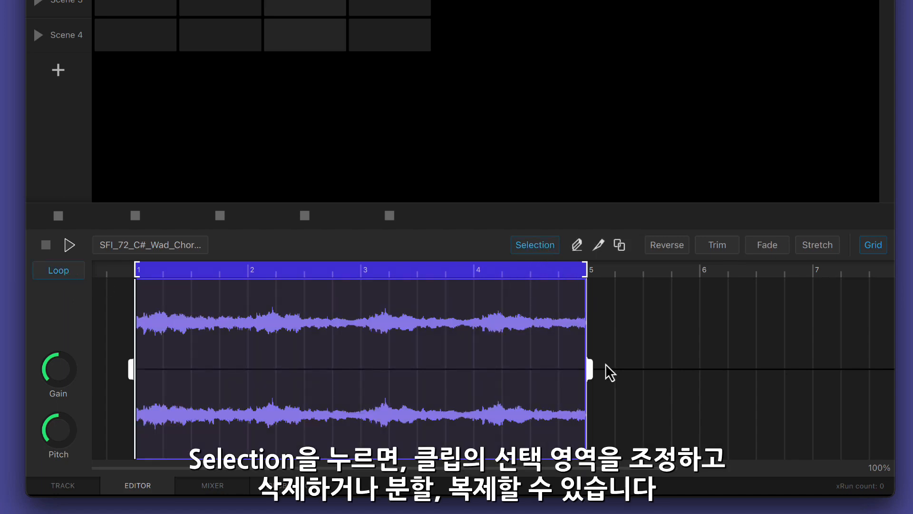
drag(133, 380, 471, 383)
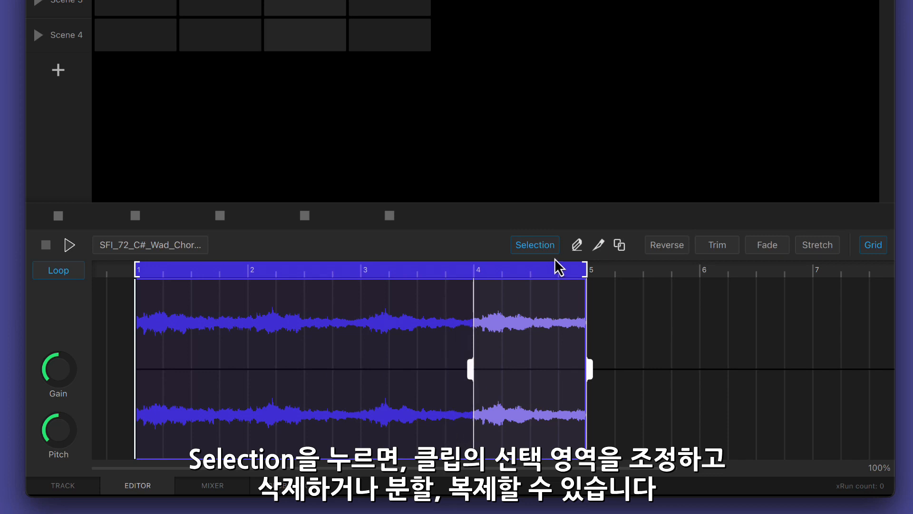
click(581, 244)
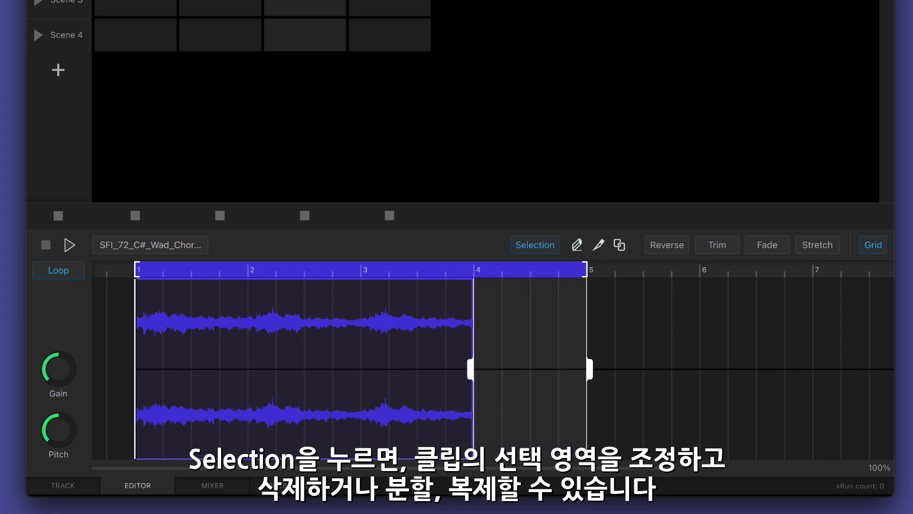
key(ctrl+z)
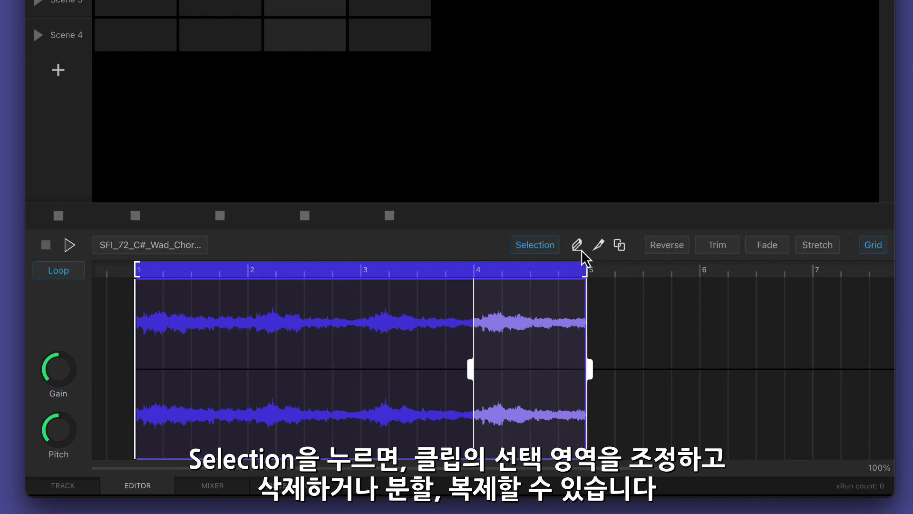
Split the copied clip at bar 4, and try duplicating and moving its last section.
click(619, 245)
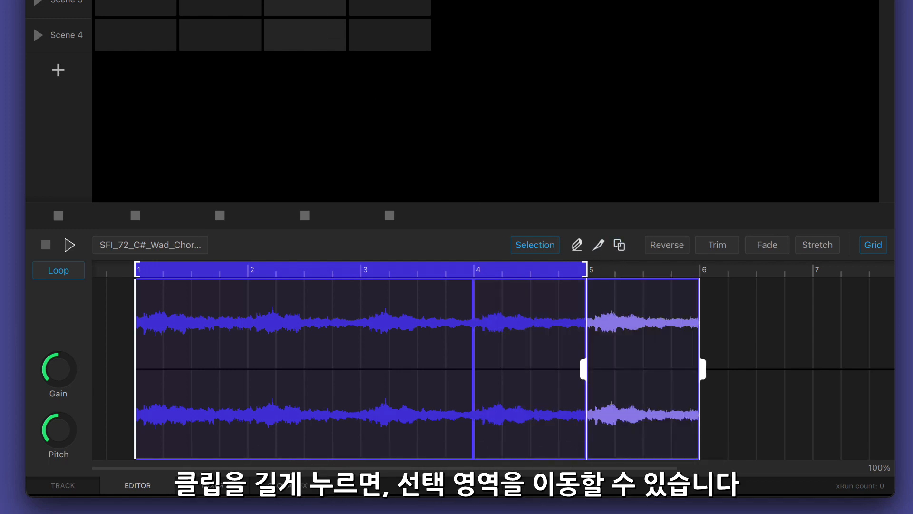
key(ctrl+z)
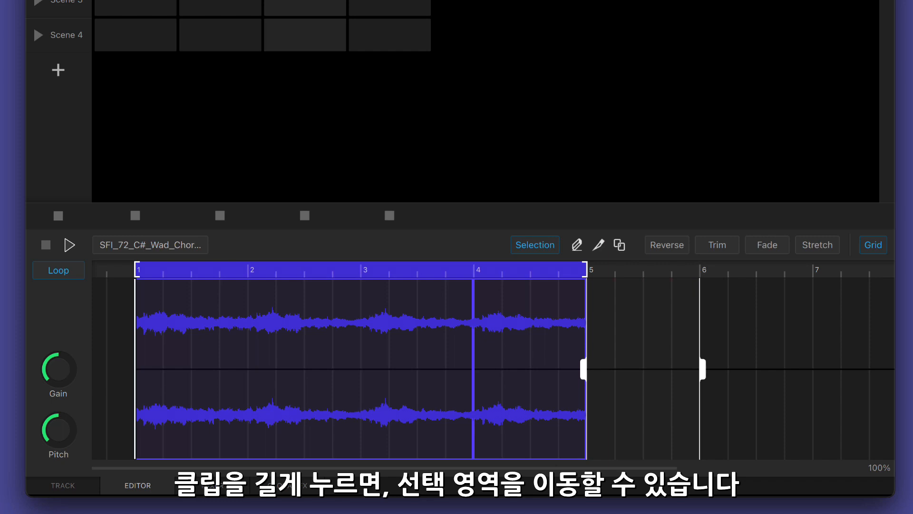
click(542, 245)
mouse_move(528, 373)
mouse_down()
mouse_move(652, 371)
mouse_move(521, 367)
mouse_up()
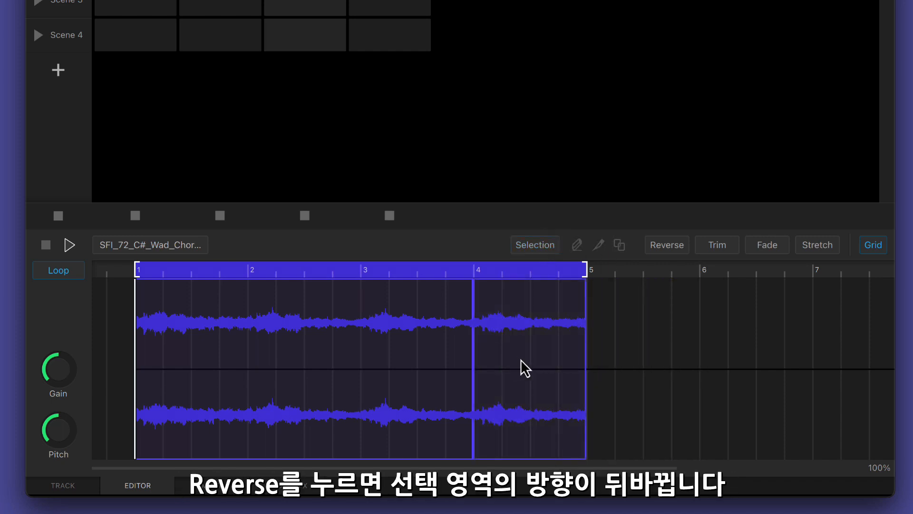
Try the Reverse, Trim and Fade edits on the section from bar 4 to bar 5.
click(666, 245)
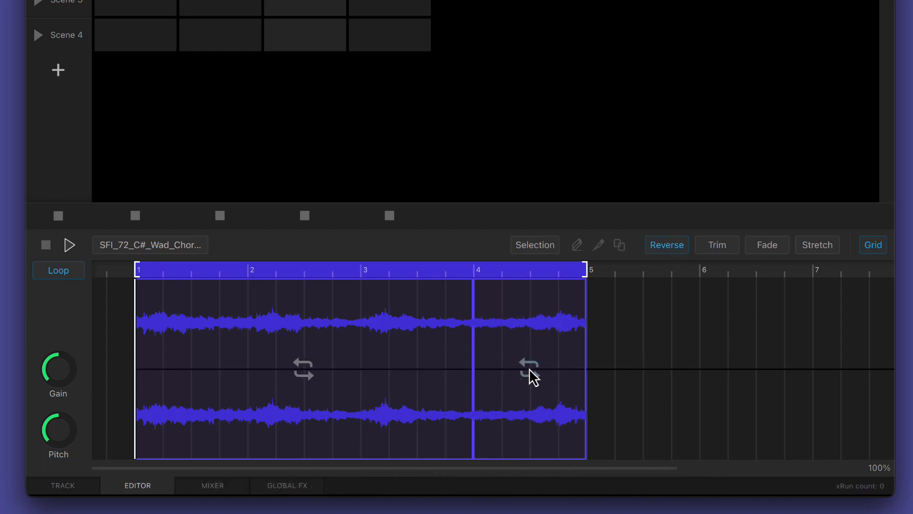
click(726, 252)
click(749, 247)
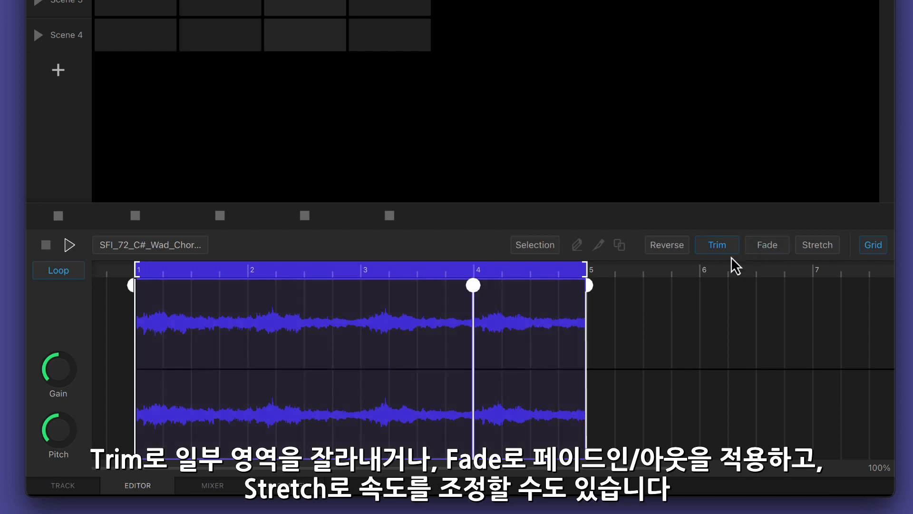
mouse_move(590, 286)
mouse_down()
mouse_move(570, 294)
mouse_move(586, 295)
mouse_up()
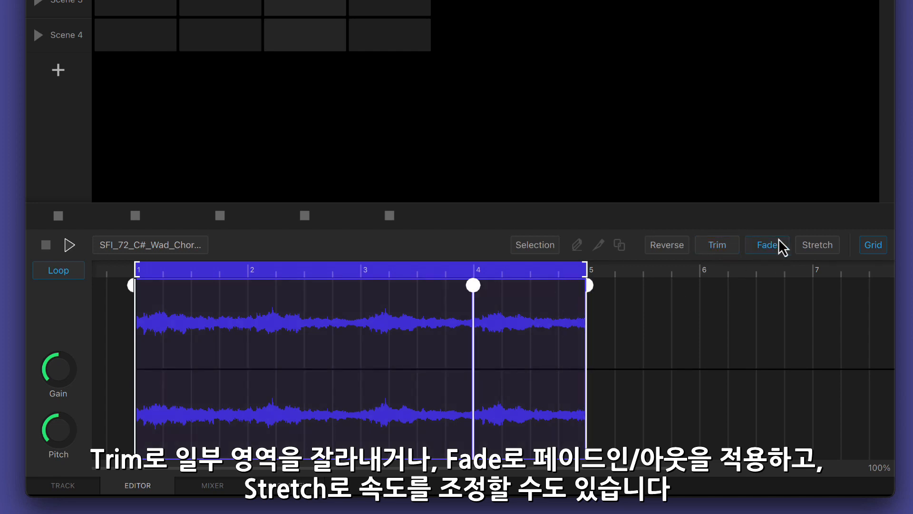
Try stretching the end of the clip's last section, and leave Stretch mode.
click(817, 245)
drag(588, 369, 590, 322)
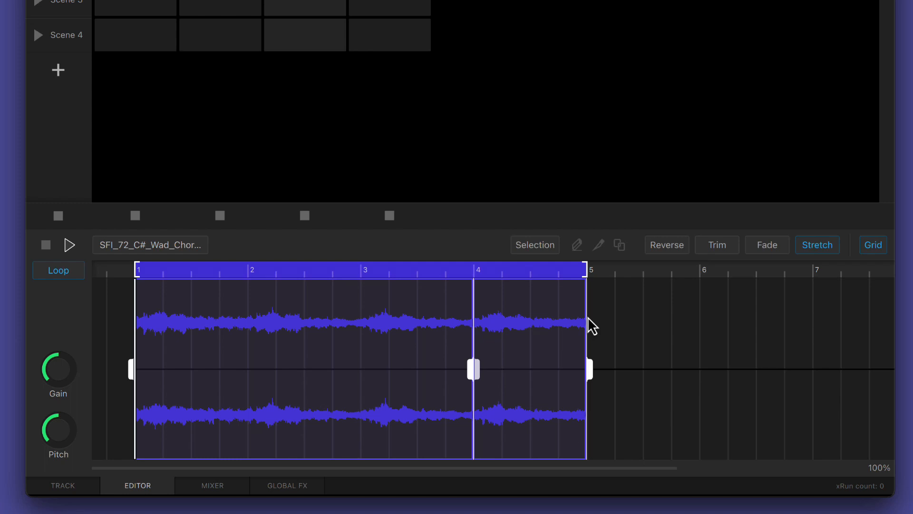
click(836, 249)
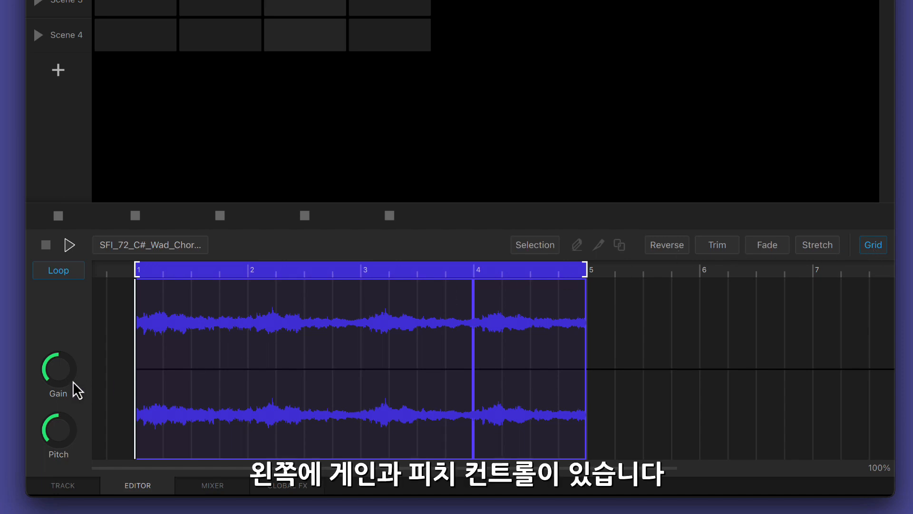
Try the copied clip's Gain control, and play the clip.
mouse_move(55, 377)
mouse_down()
mouse_move(61, 366)
mouse_move(61, 377)
mouse_up()
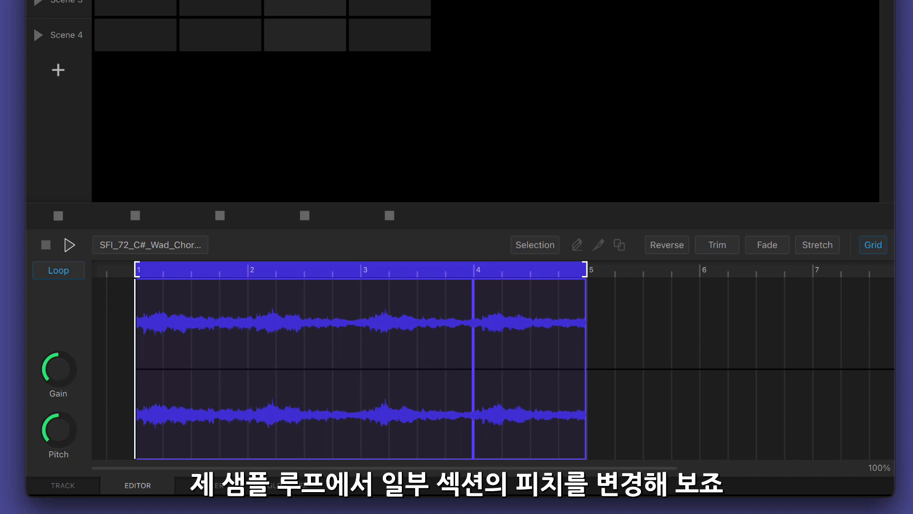
key(space)
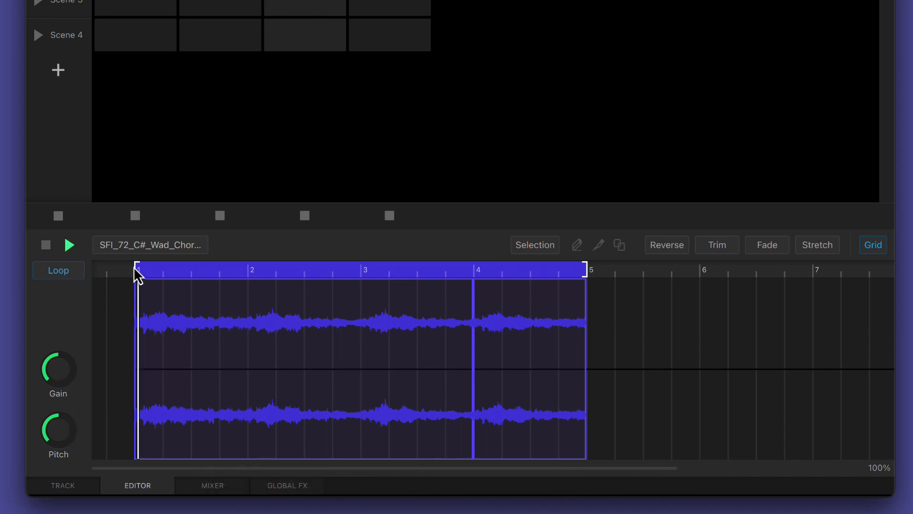
Shorten the copied clip's loop to run from midway through bar 1 to midway through bar 2, and raise its pitch.
drag(138, 272, 196, 276)
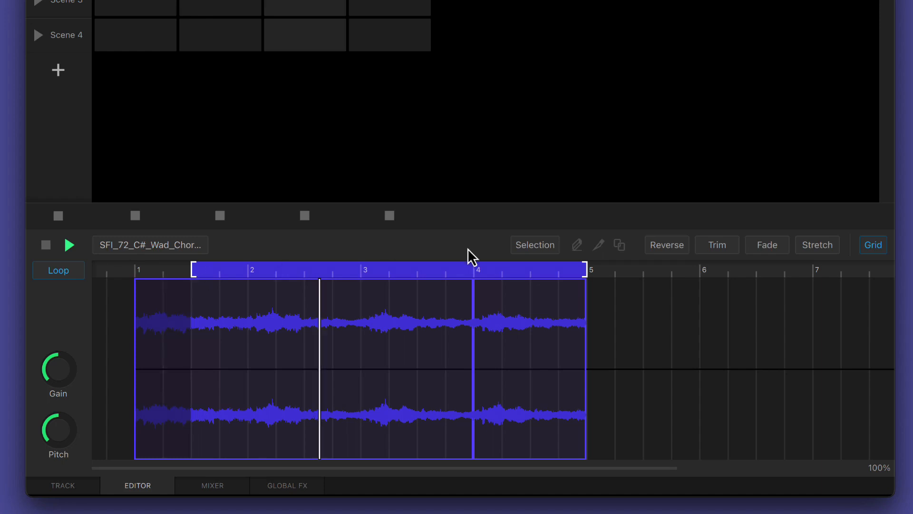
drag(590, 278, 257, 279)
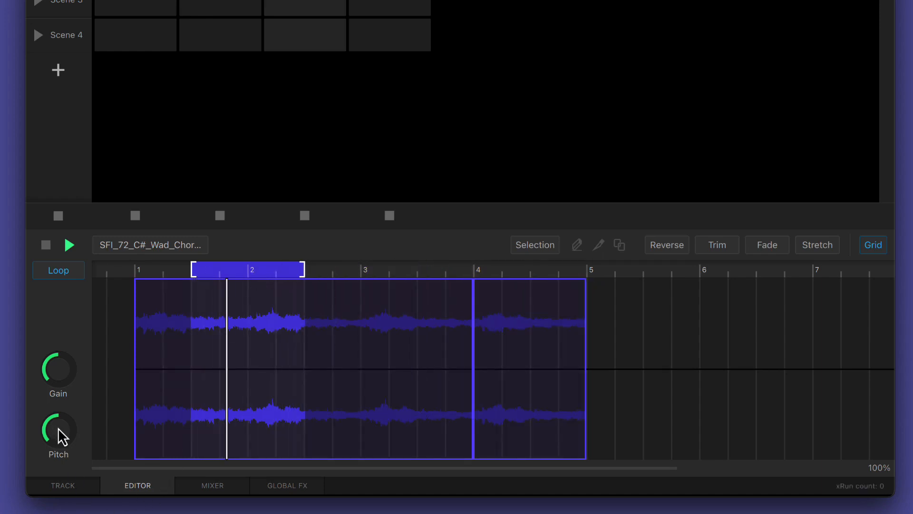
drag(58, 428, 59, 420)
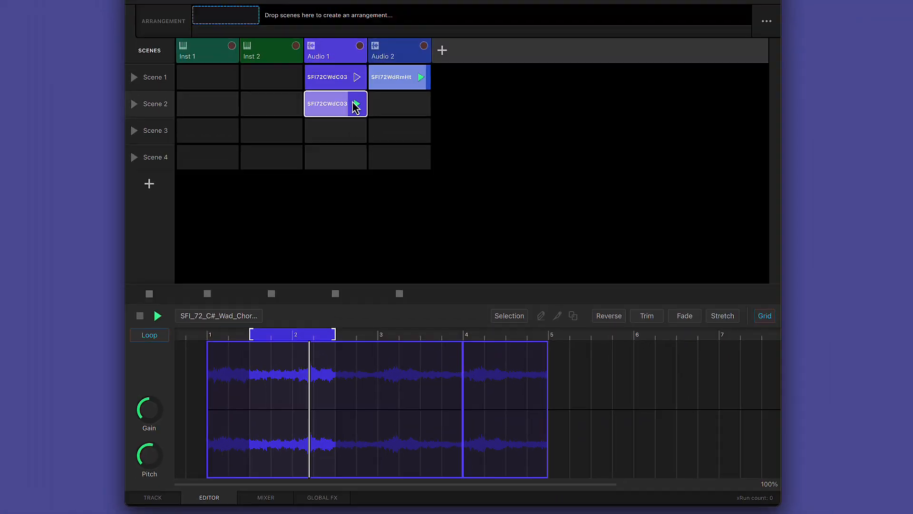
Alternate playback between the Scene 1 and Scene 2 clips on Audio 1, and stop the transport.
click(365, 135)
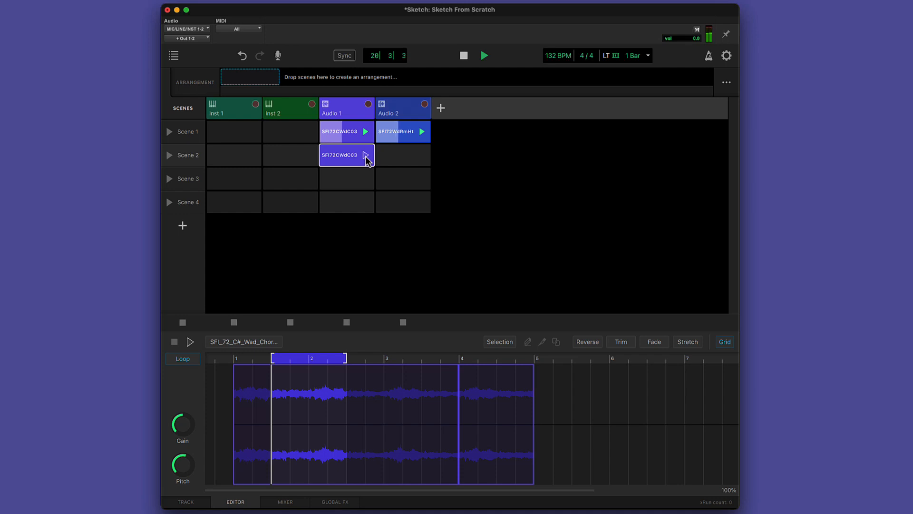
click(365, 156)
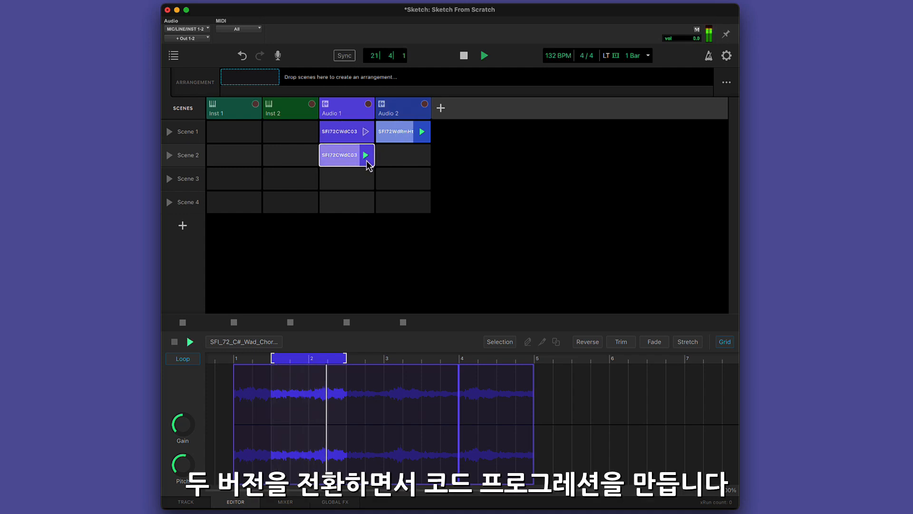
click(366, 135)
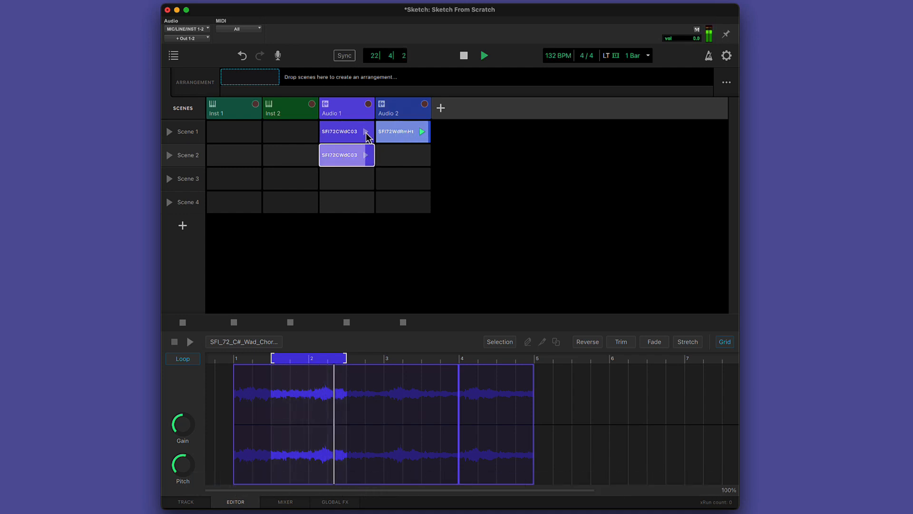
click(465, 56)
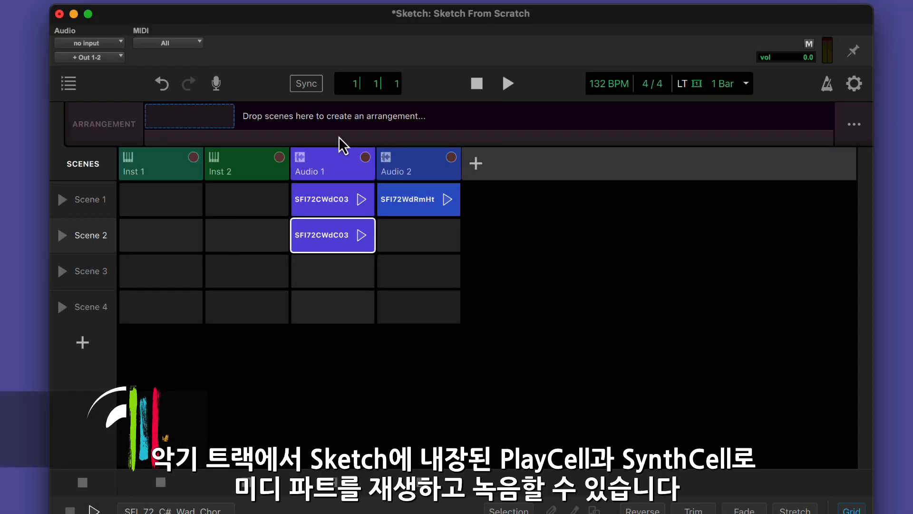
Select the Inst 1 track and show its instrument and track controls.
click(158, 173)
click(253, 170)
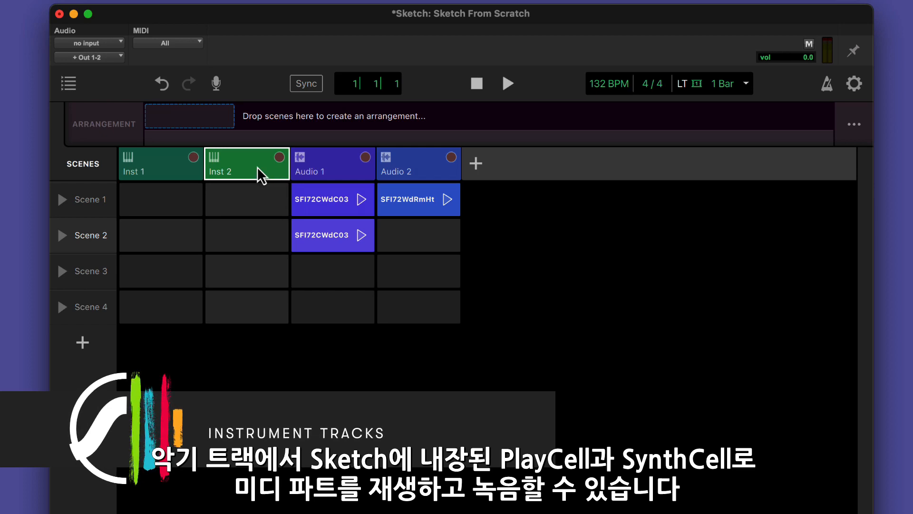
click(170, 164)
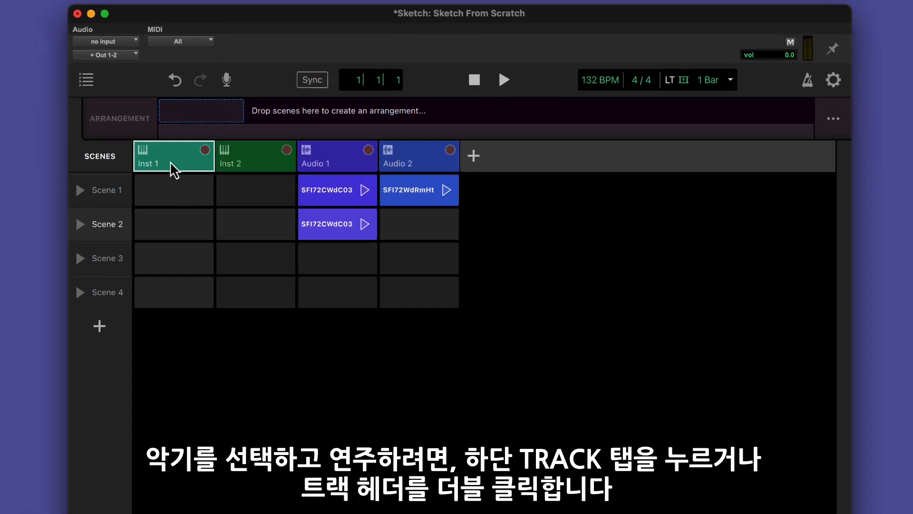
click(215, 502)
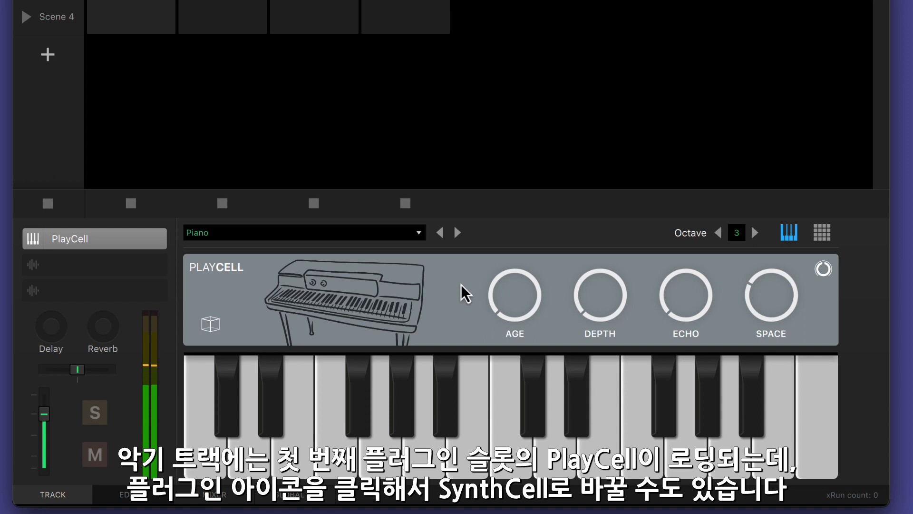
Try SynthCell as the Inst 1 instrument, and switch back to PlayCell.
click(33, 238)
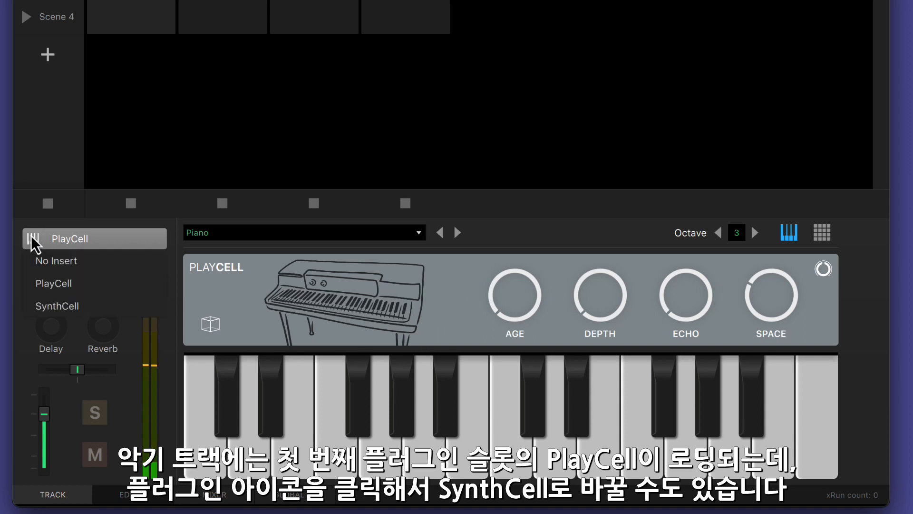
click(68, 309)
click(38, 238)
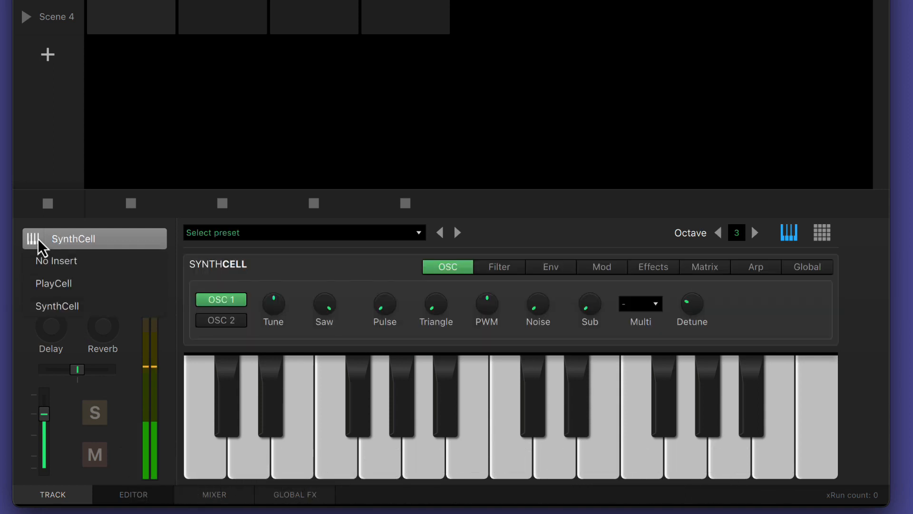
click(58, 283)
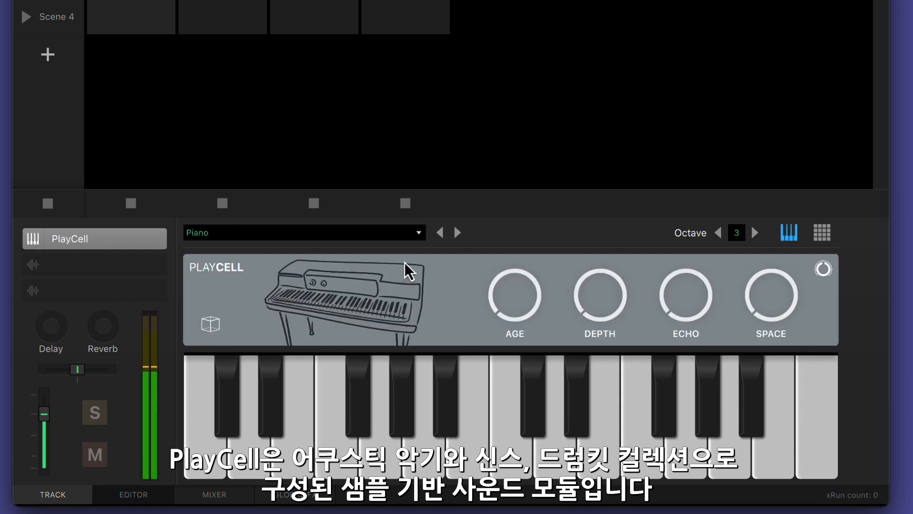
Try the Electric Bass and Big Mini Lead presets in PlayCell.
click(299, 233)
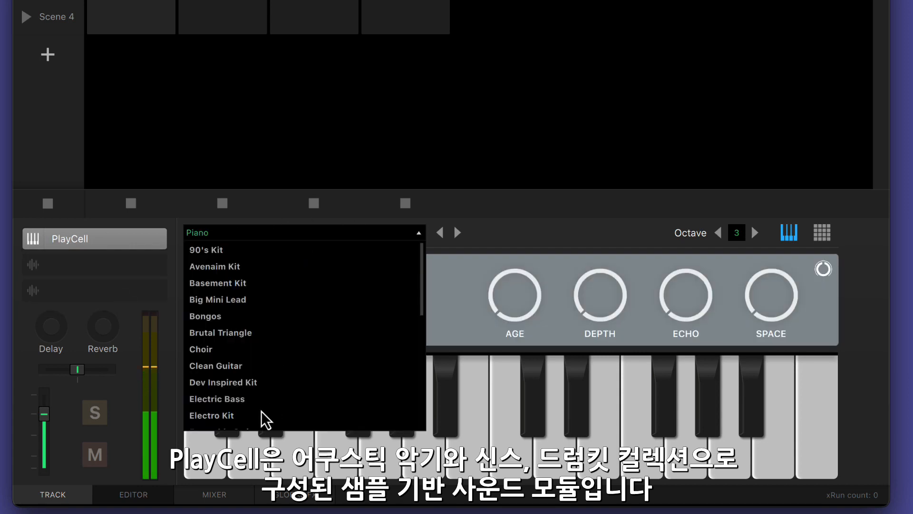
click(249, 398)
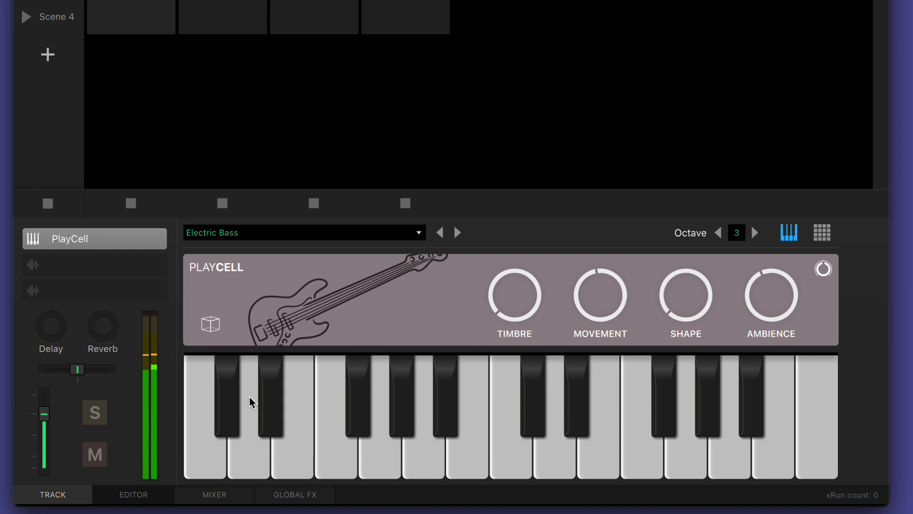
click(235, 238)
click(255, 300)
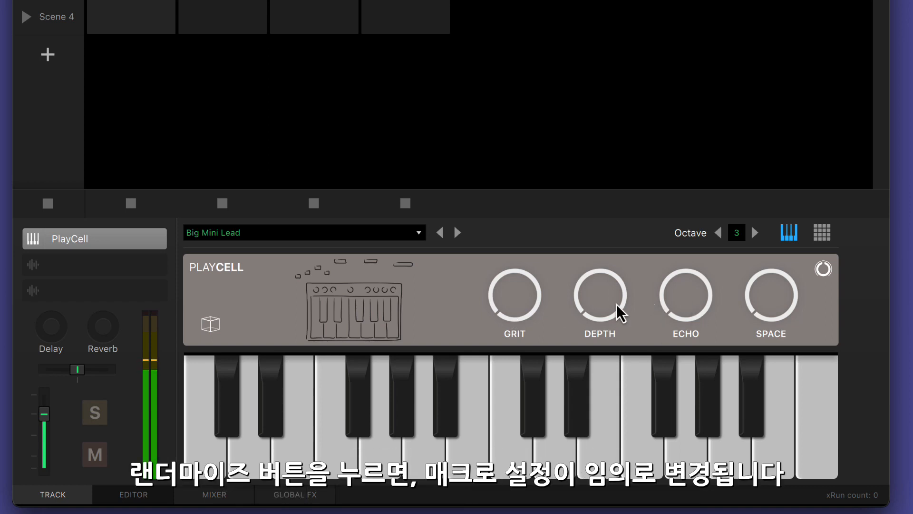
Try raising the Depth and Space macros of the Big Mini Lead preset, and randomize its macros.
drag(610, 302, 617, 258)
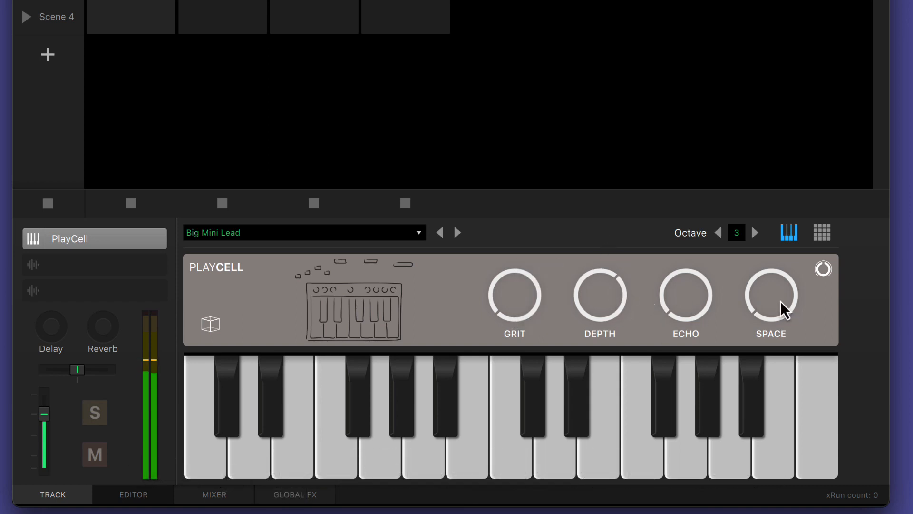
drag(781, 301, 780, 239)
click(208, 328)
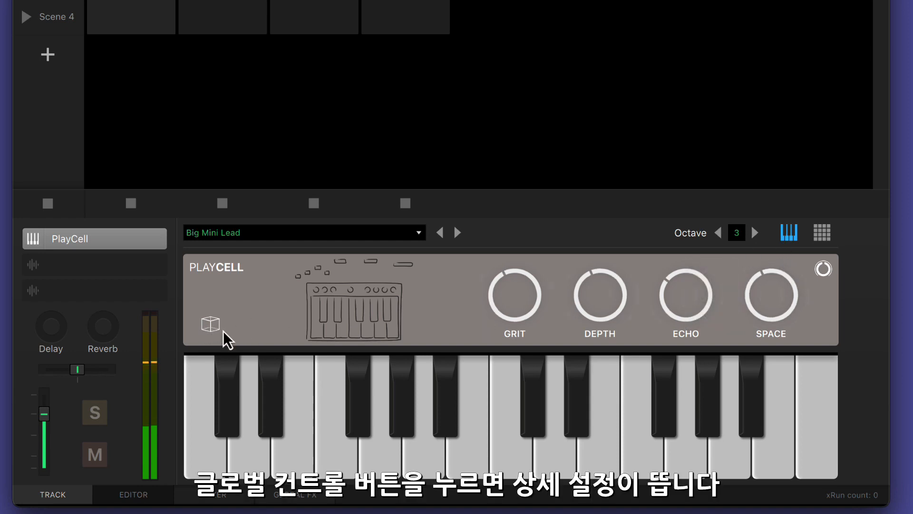
Try the filter's Reso and Freq settings in PlayCell's global controls.
click(824, 269)
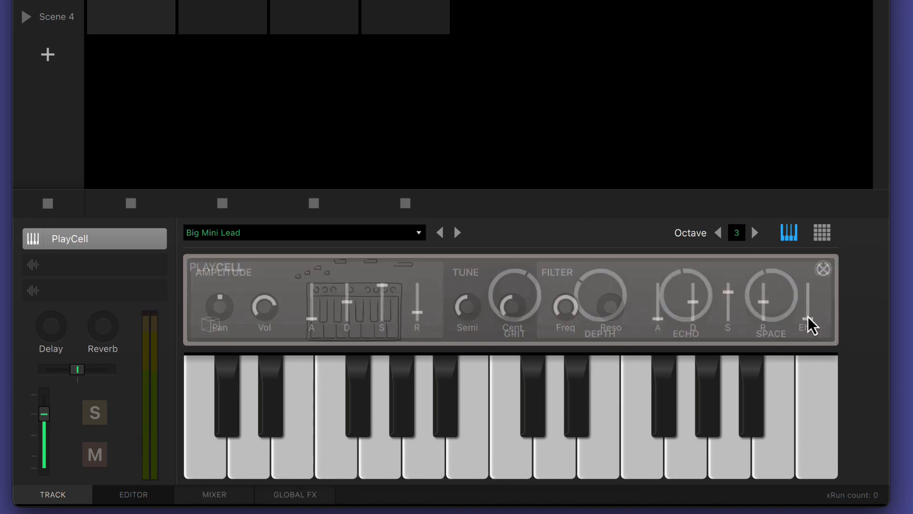
drag(607, 310, 607, 288)
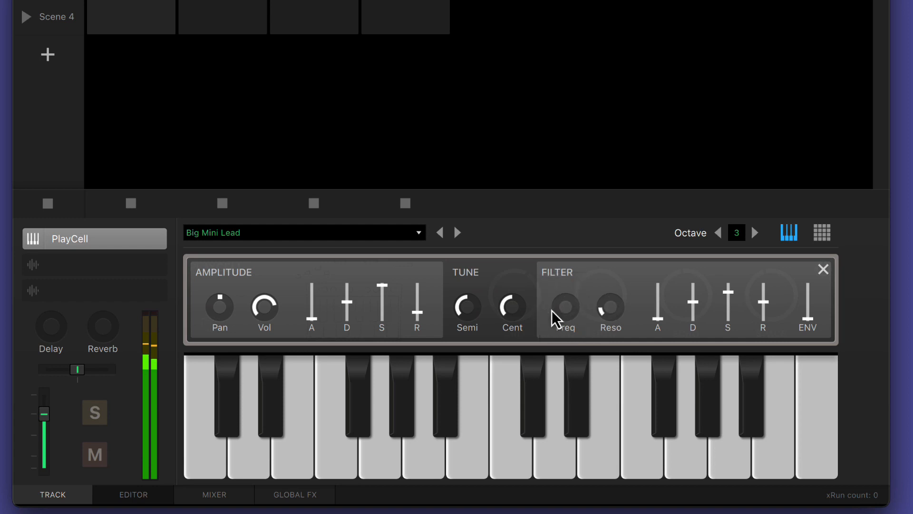
drag(559, 312, 564, 247)
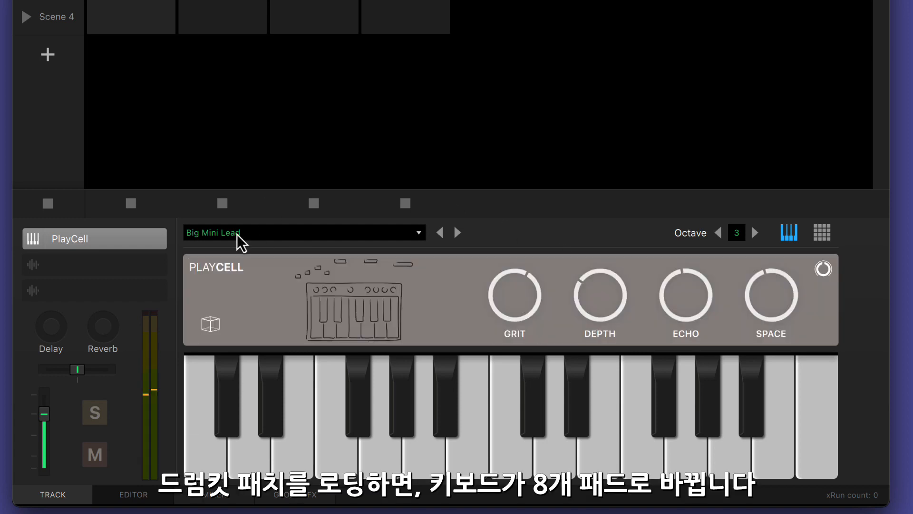
Load the Mod Perc Kit preset in PlayCell on Inst 1.
click(239, 234)
scroll(257, 333, down, 10)
scroll(257, 355, up, 3)
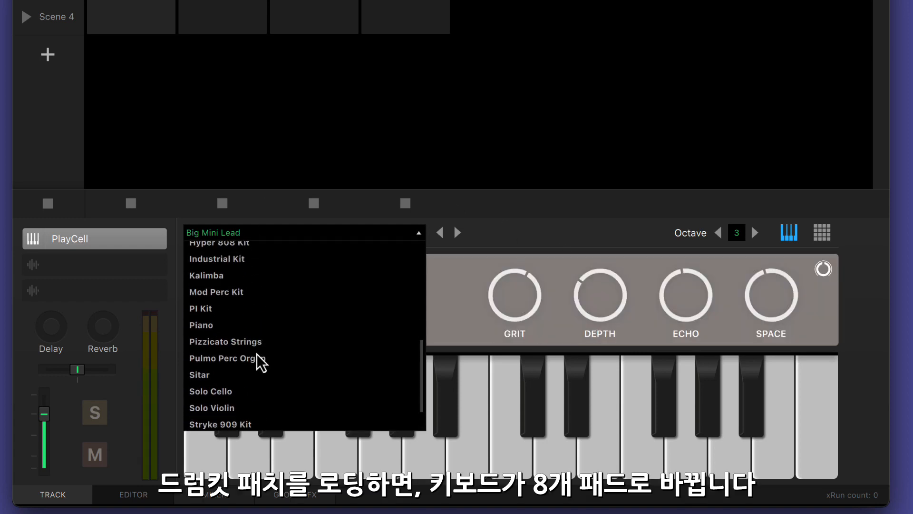
click(223, 303)
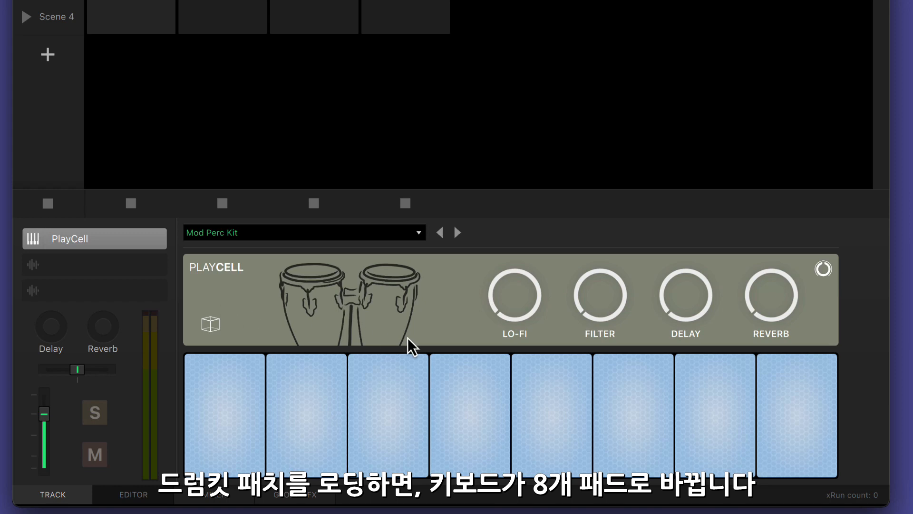
Audition several of the Mod Perc Kit's drum pads.
click(221, 406)
click(640, 396)
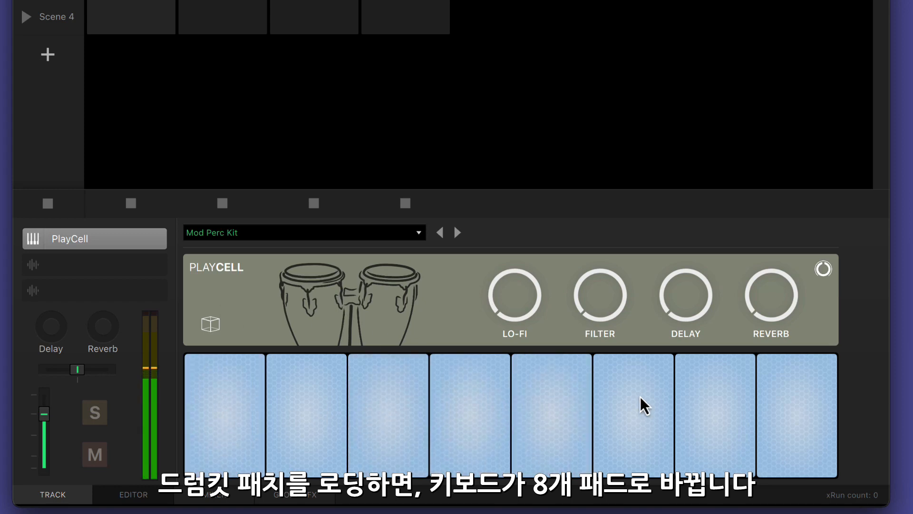
click(692, 404)
click(236, 396)
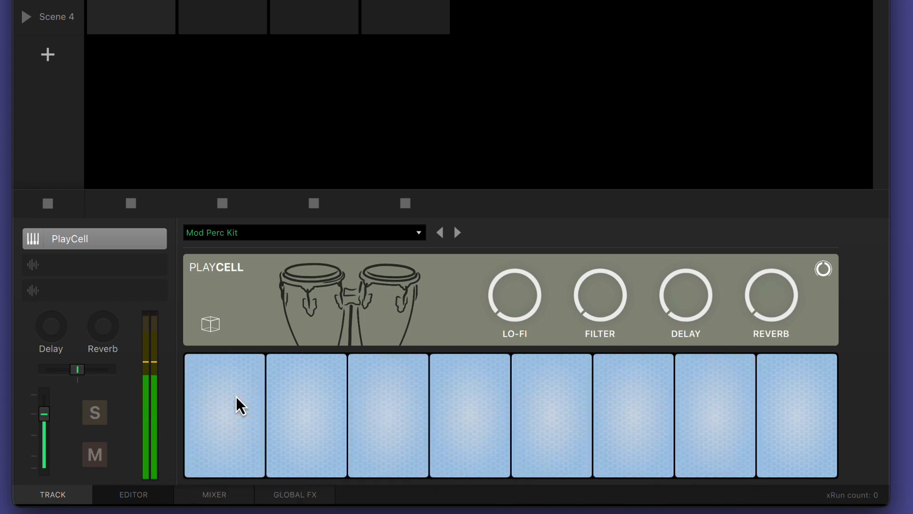
click(299, 387)
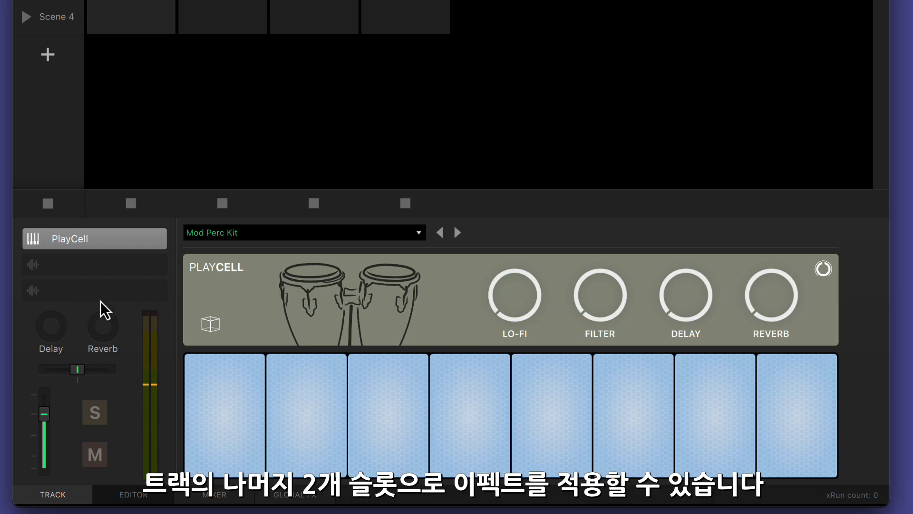
Insert Saturation in the first effect slot of Inst 1, raise its drive, lower its density, and return to PlayCell.
click(35, 265)
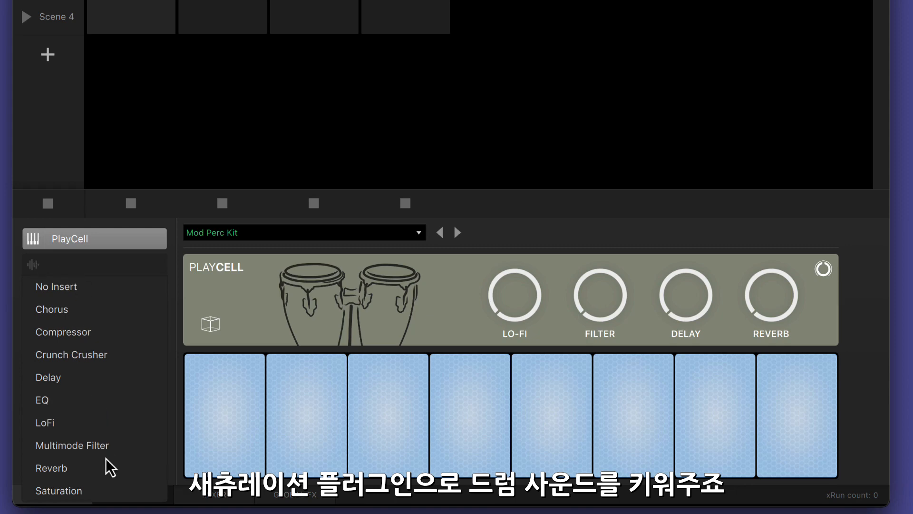
click(81, 491)
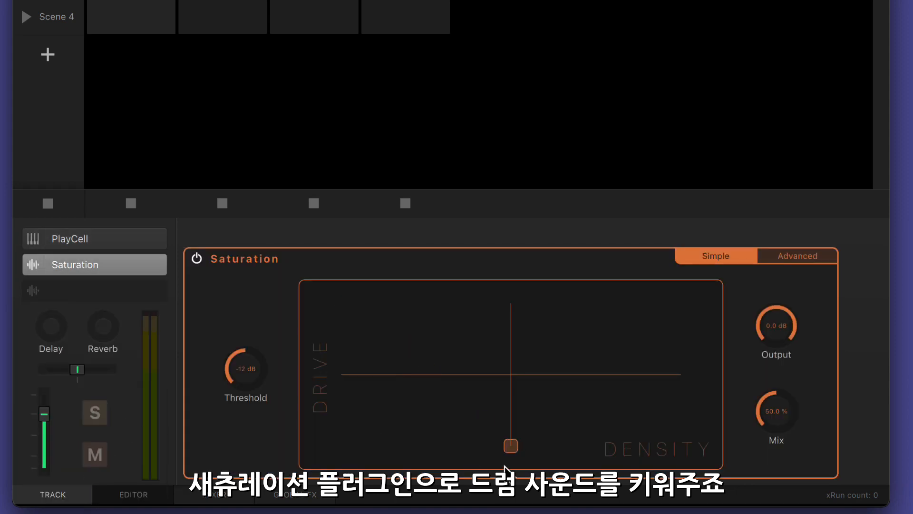
drag(513, 446, 480, 404)
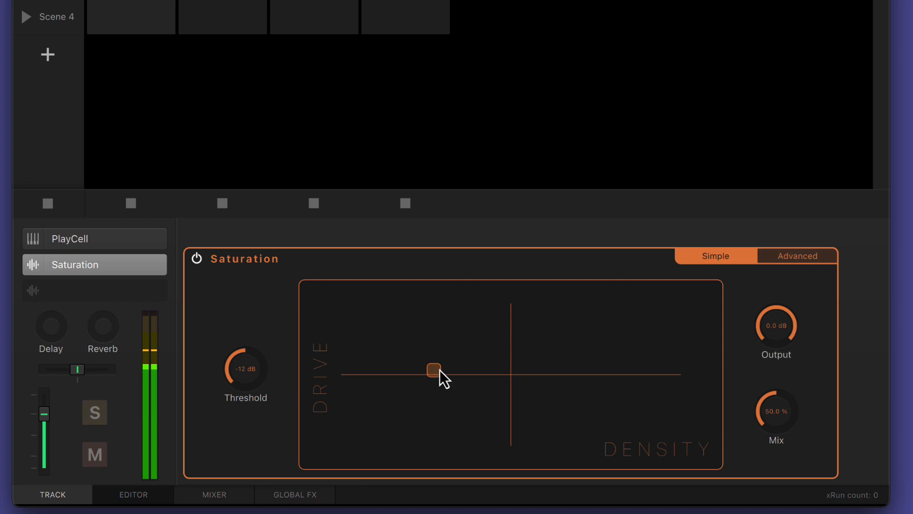
click(127, 240)
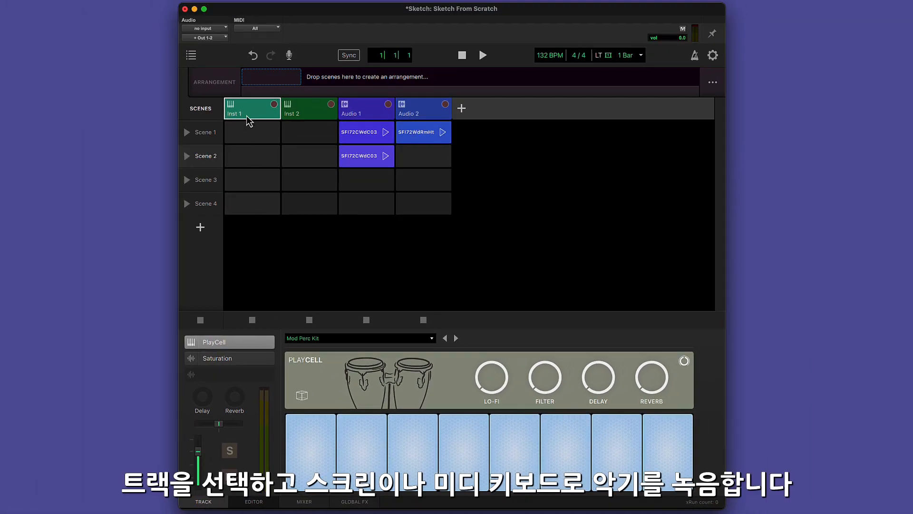
Record-arm Inst 1 and record a percussion part into its Scene 1 slot while the Scene 1 clips play.
click(312, 431)
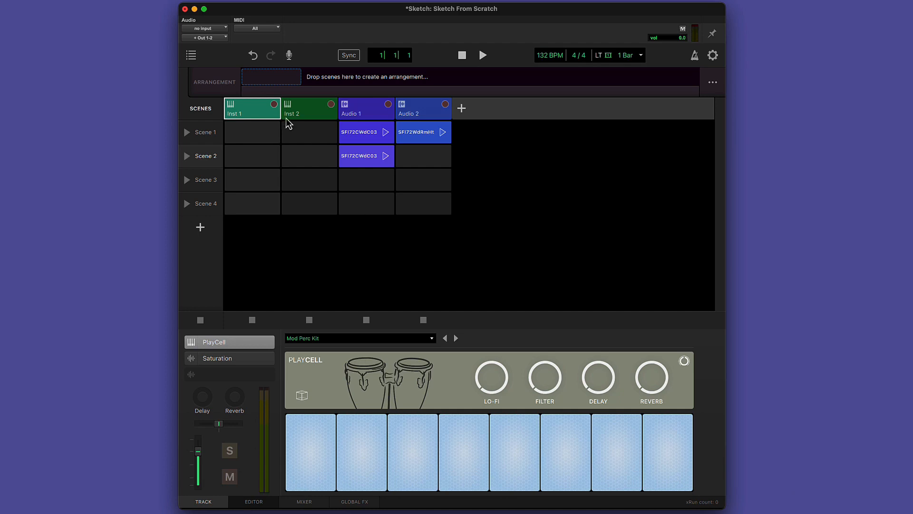
click(274, 104)
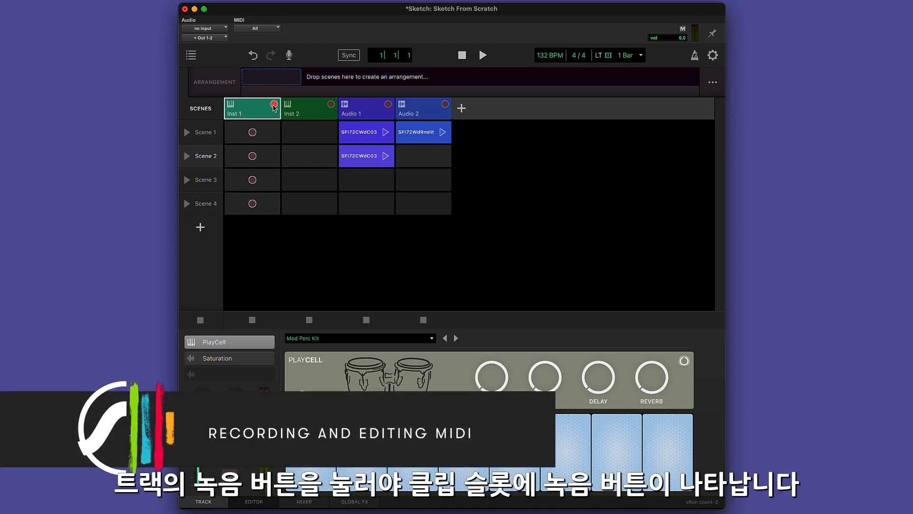
click(258, 138)
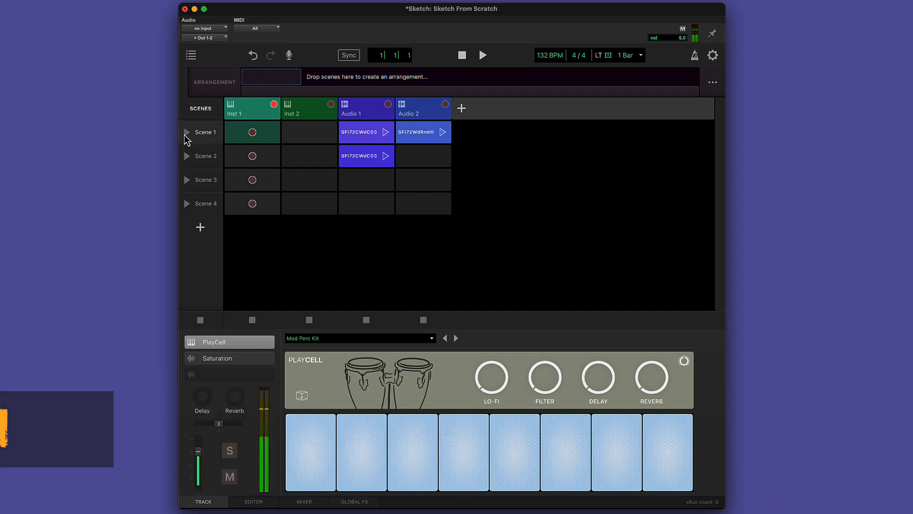
click(187, 133)
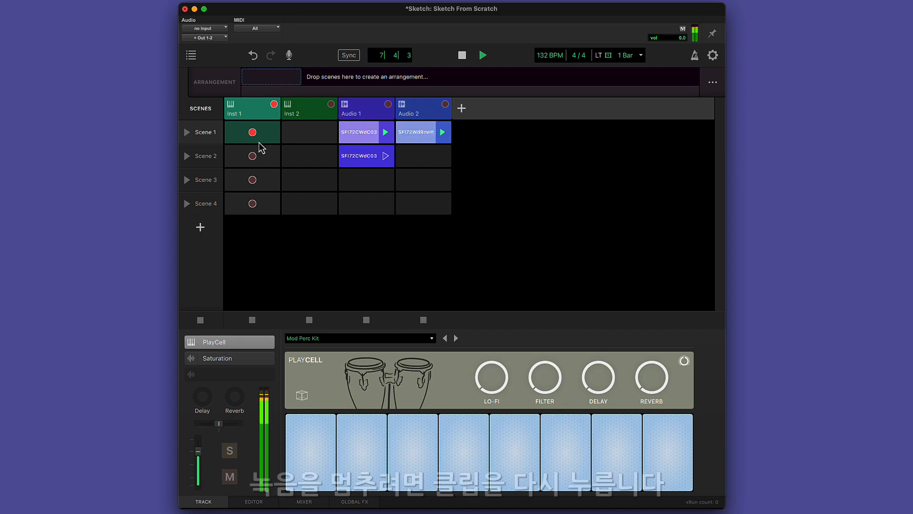
click(255, 139)
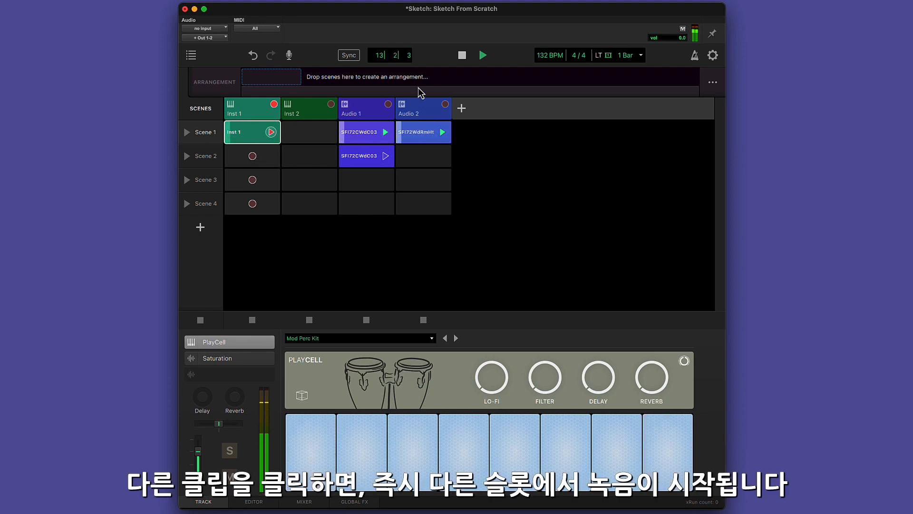
Stop playback and open the recorded Inst 1 clip from Scene 1 in the MIDI editor.
click(461, 56)
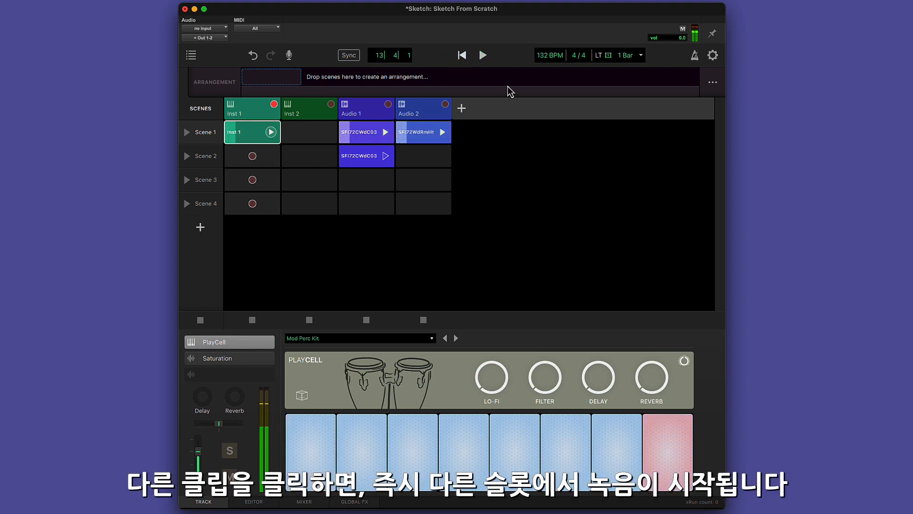
click(262, 137)
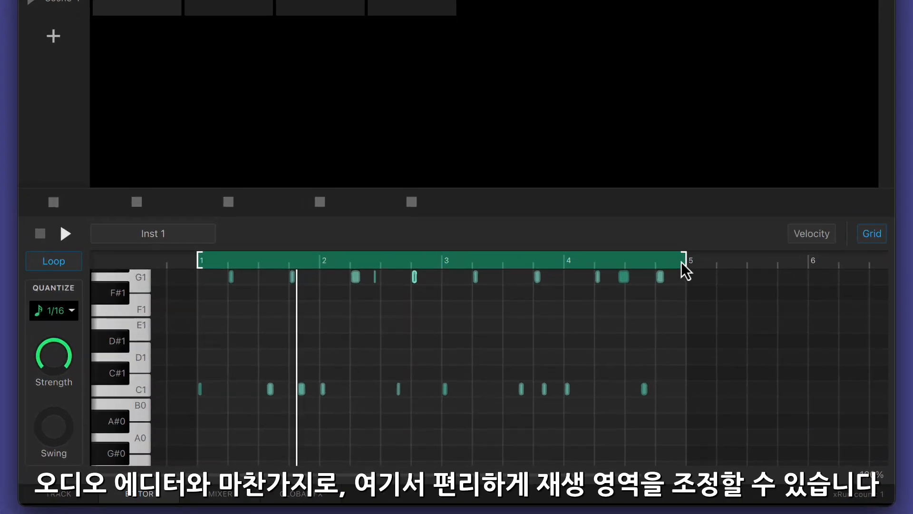
Try adjusting the end of the clip's playback region, then lower the quantize Strength and restore it to 100%.
mouse_move(685, 270)
mouse_down()
mouse_move(777, 279)
mouse_move(813, 270)
mouse_move(613, 271)
mouse_move(693, 272)
mouse_up()
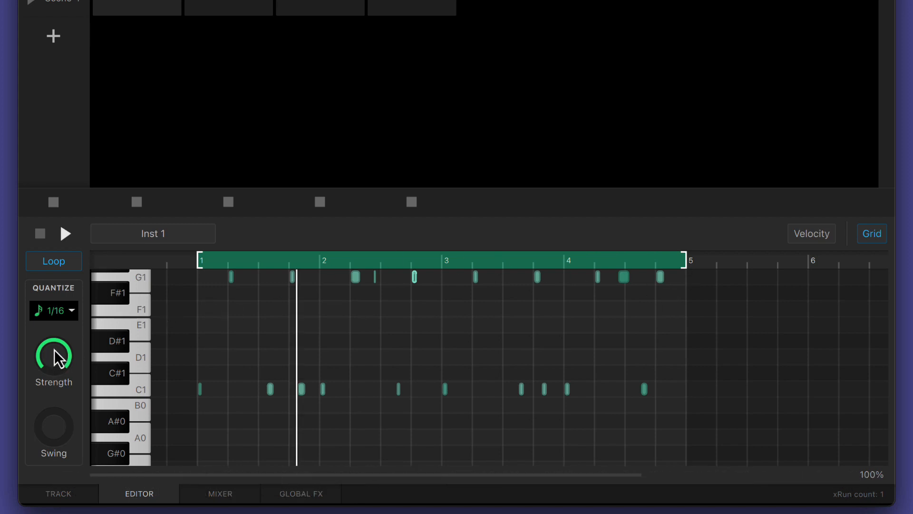
drag(59, 357, 63, 440)
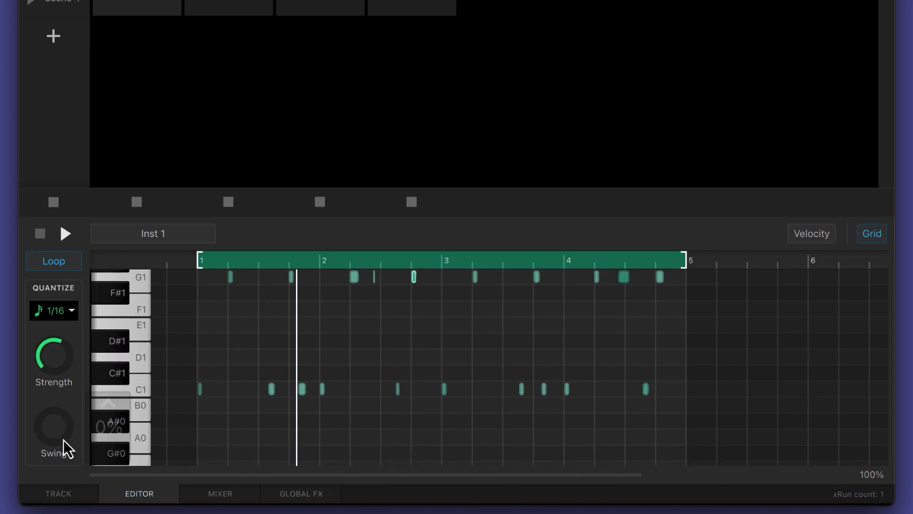
drag(62, 369, 62, 327)
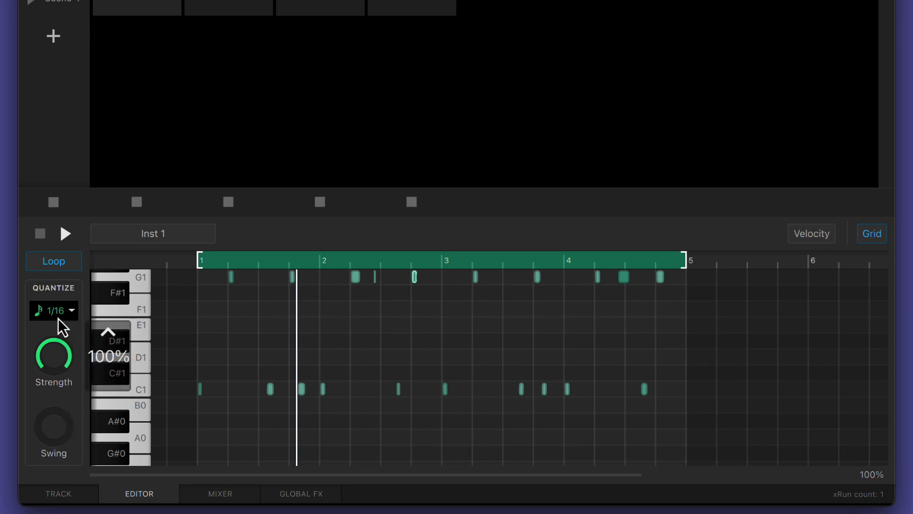
Replace the C1 note at bar 3 with a new one and shorten it on the grid to an eighth note.
double_click(445, 389)
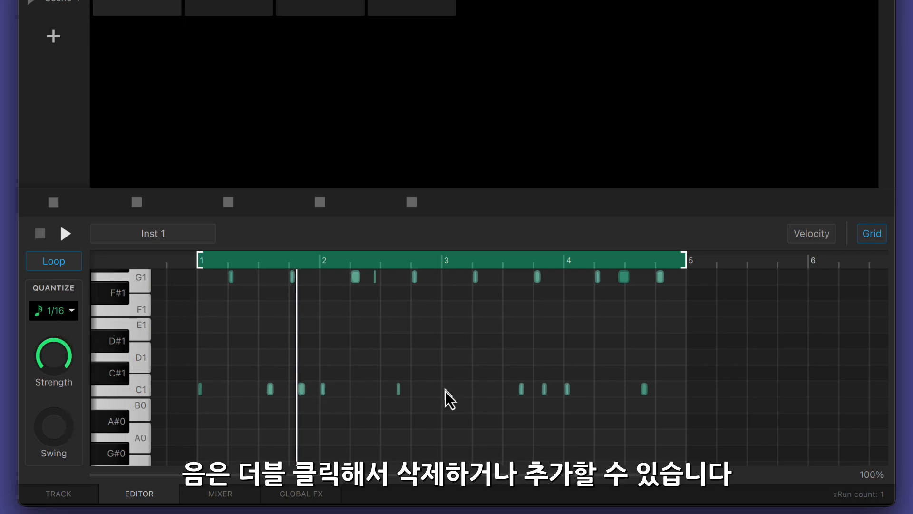
double_click(446, 389)
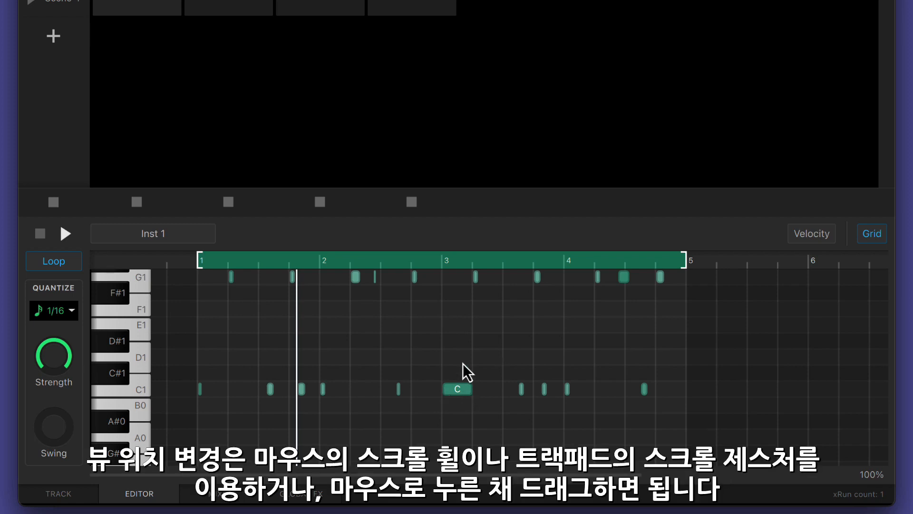
scroll(452, 350, up, 3)
scroll(452, 348, down, 3)
scroll(435, 340, up, 5)
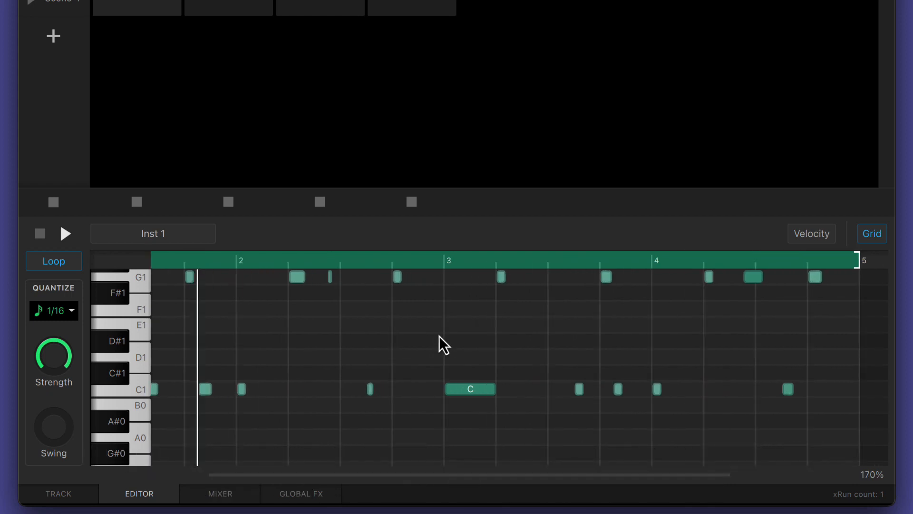
scroll(444, 344, up, 8)
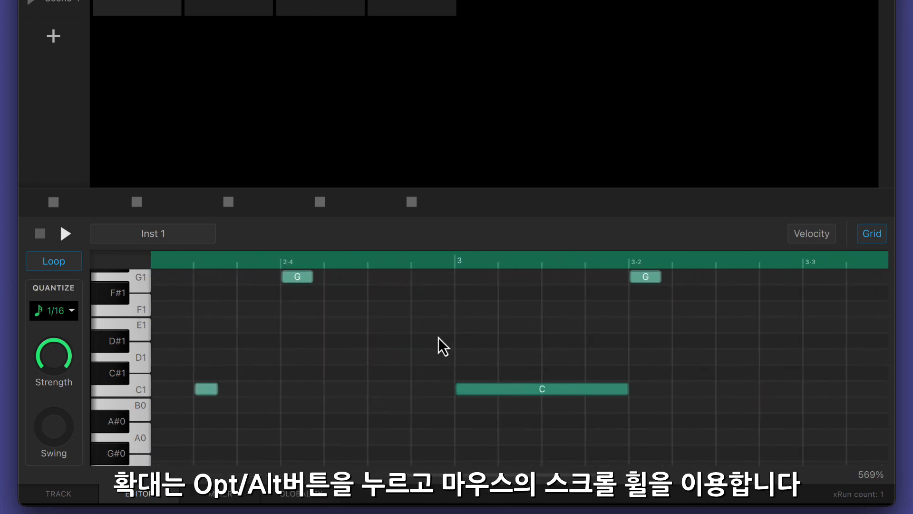
scroll(443, 344, down, 5)
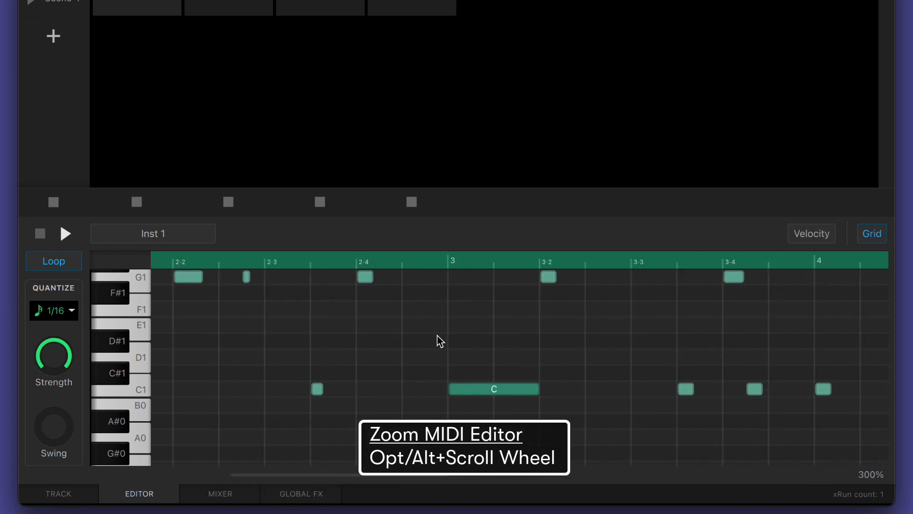
mouse_move(485, 390)
mouse_down()
mouse_move(483, 329)
mouse_move(485, 424)
mouse_move(559, 394)
mouse_move(436, 393)
mouse_move(520, 391)
mouse_move(473, 396)
mouse_up()
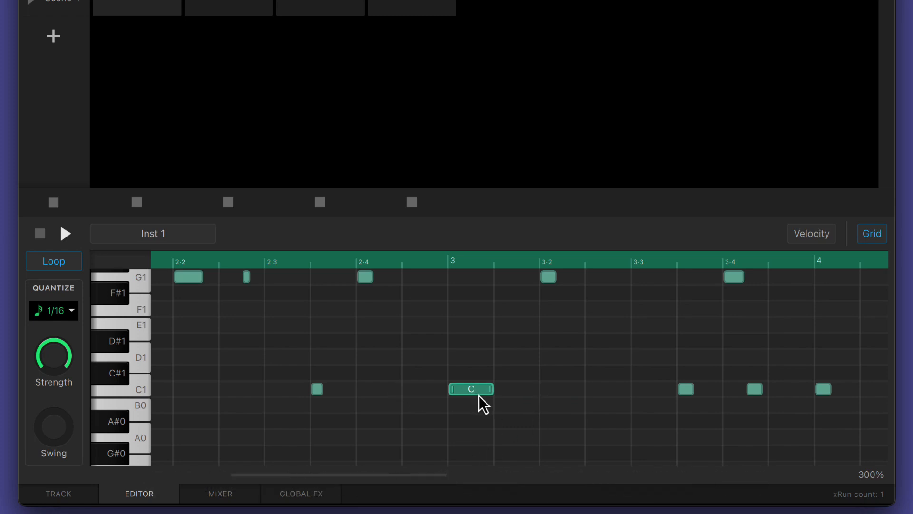
Turn off grid snapping, resize the C1 note at bar 3 freely, and raise its velocity.
click(872, 234)
drag(492, 389, 469, 402)
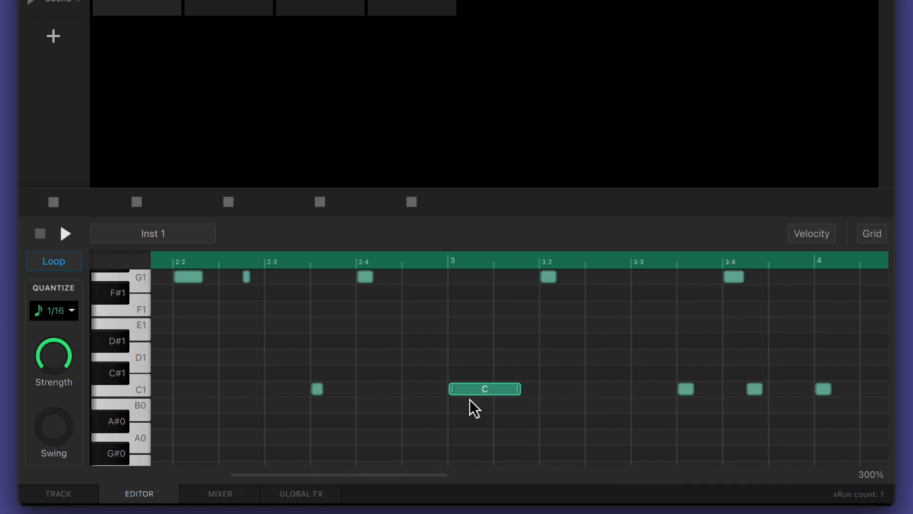
click(811, 234)
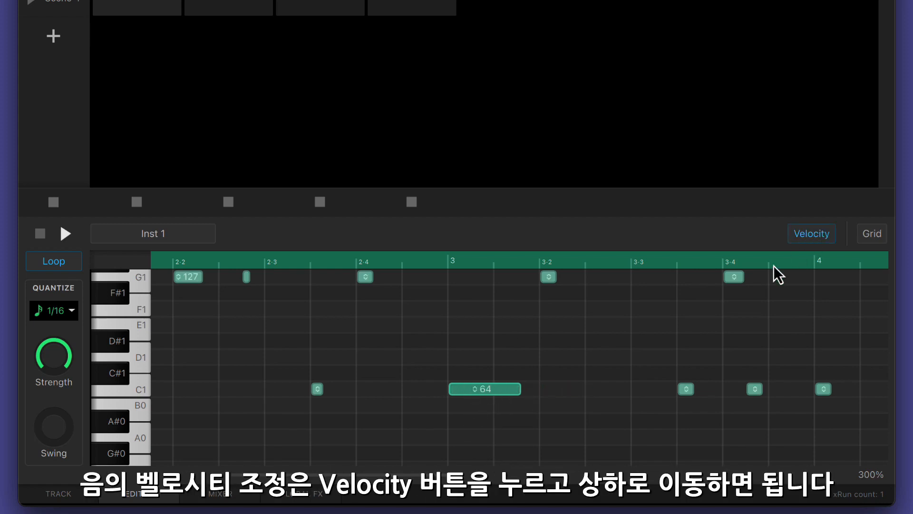
drag(470, 388, 492, 336)
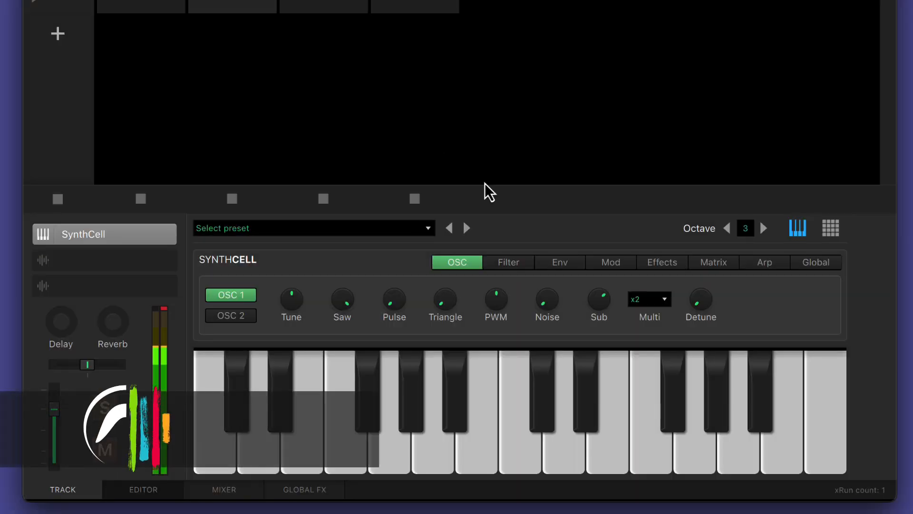
Raise the Detune of OSC 1 in SynthCell on Inst 2 and adjust the cutoff of Filter 1.
drag(698, 307, 707, 256)
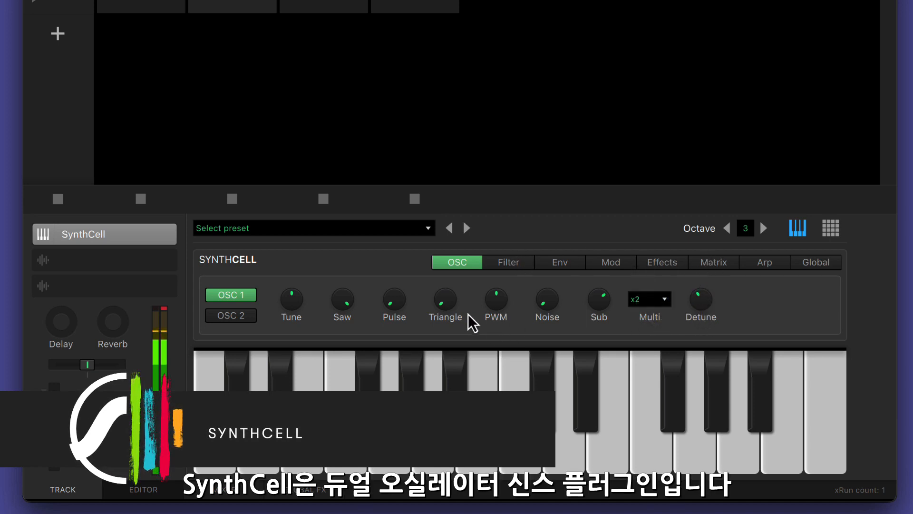
click(513, 264)
drag(415, 318, 413, 330)
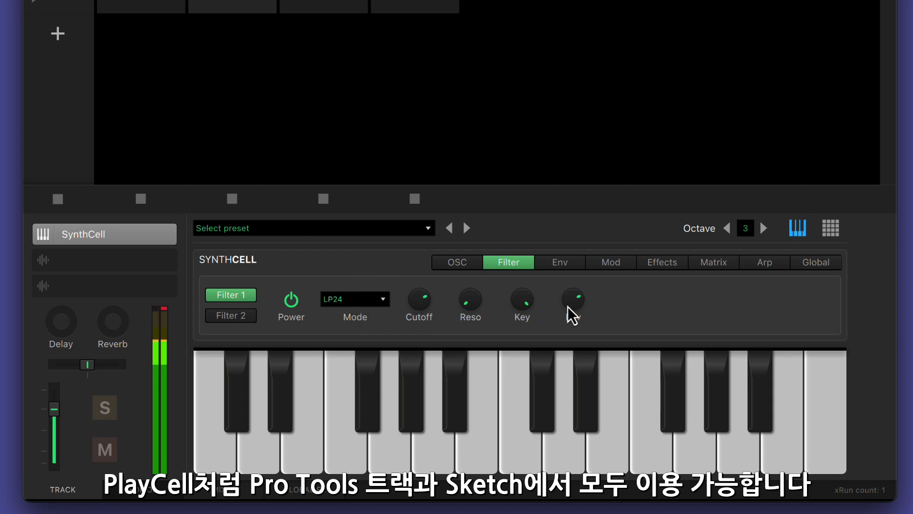
View SynthCell's modulation effects, raise the matrix amount of Mod LFO to Filt 1 Cutoff, and return to the filter settings.
click(657, 265)
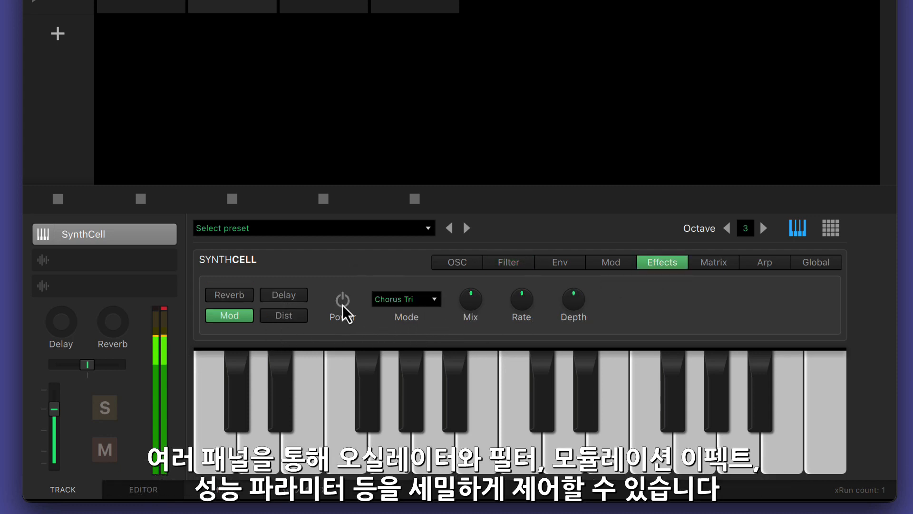
click(711, 262)
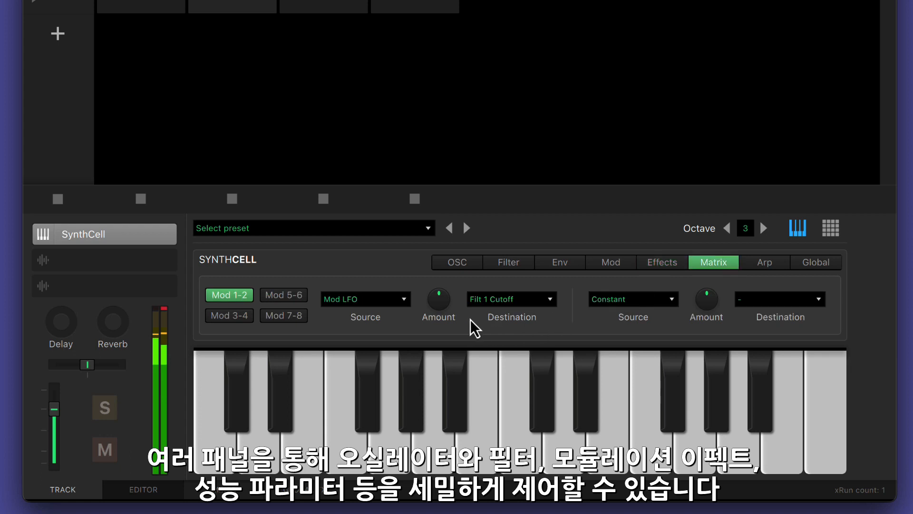
drag(440, 302, 483, 283)
click(512, 265)
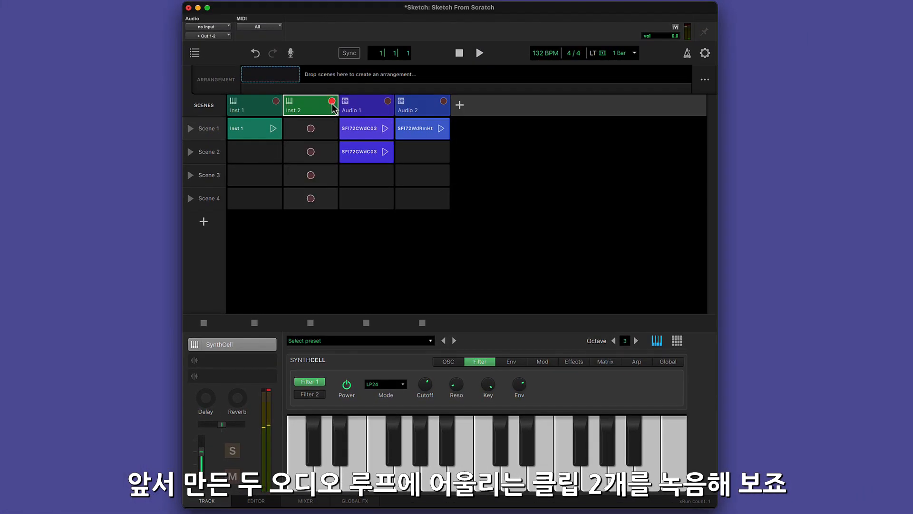
Record-arm Inst 2 and record a synth part into its Scene 1 slot while the Scene 1 clips play.
click(330, 101)
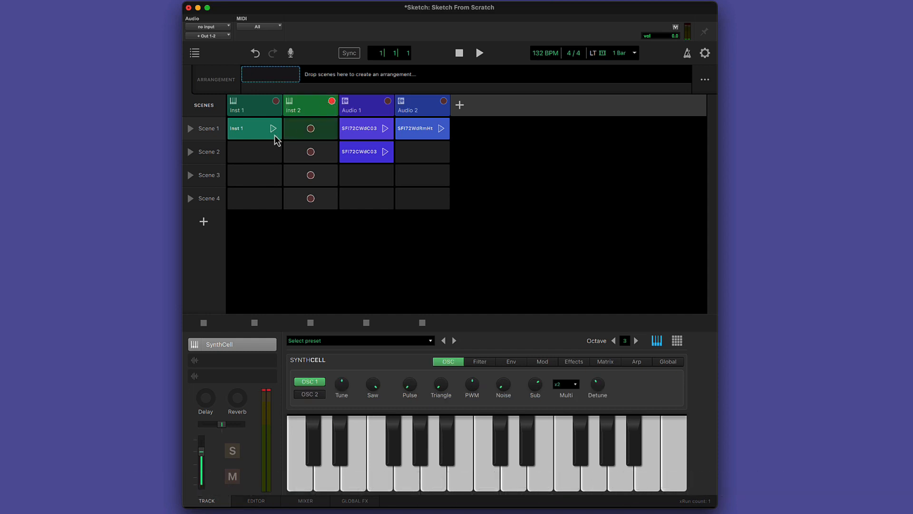
click(190, 131)
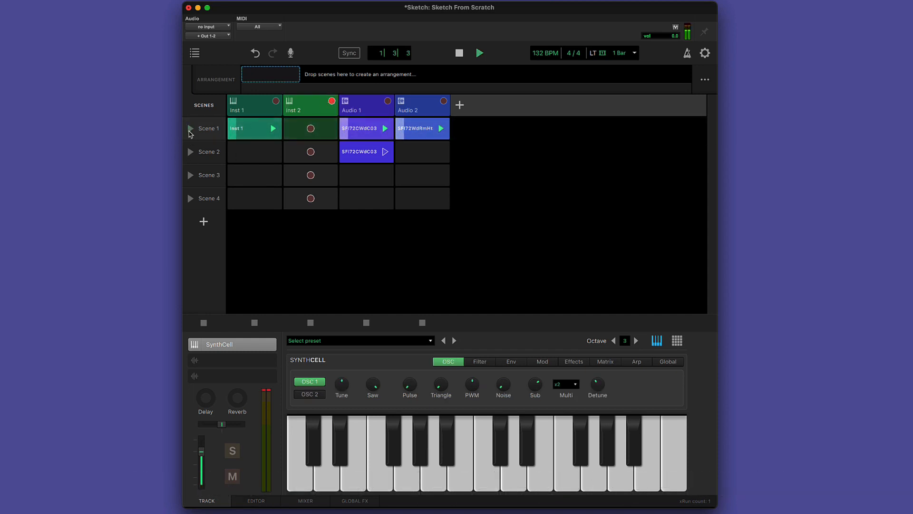
click(315, 137)
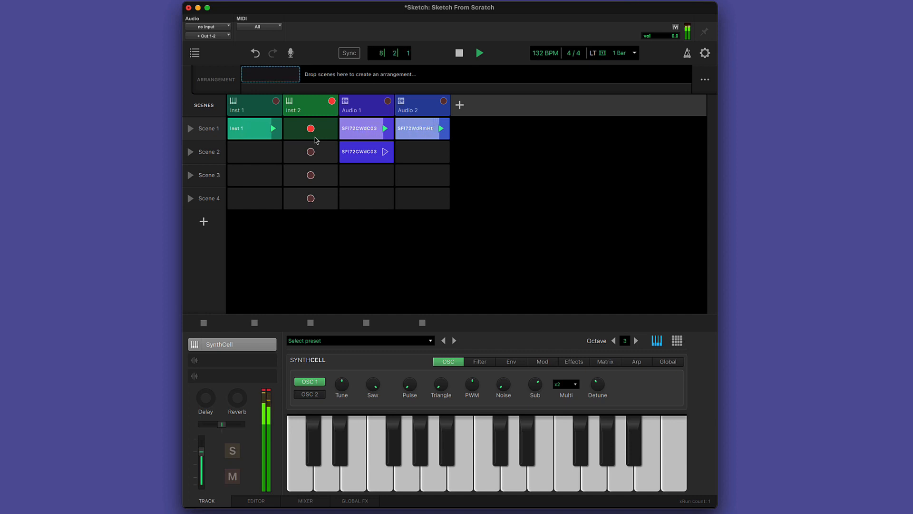
click(314, 132)
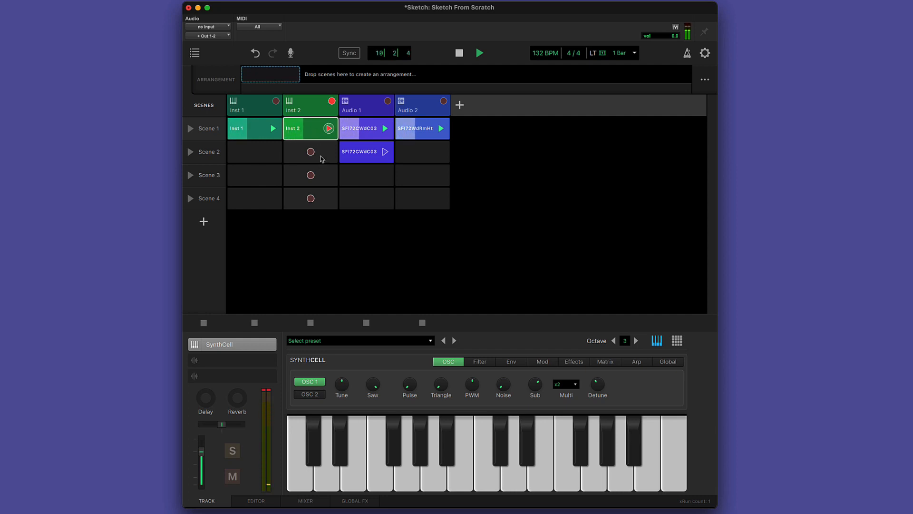
Record a second synth part into Inst 2's Scene 2 slot over Audio 1's Scene 2 clip, then play Scene 1 back and stop.
click(384, 152)
click(310, 152)
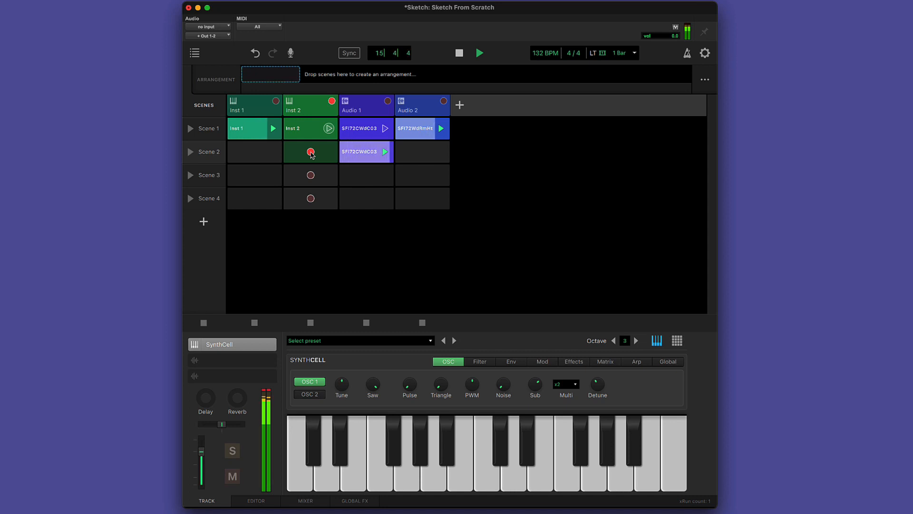
click(310, 152)
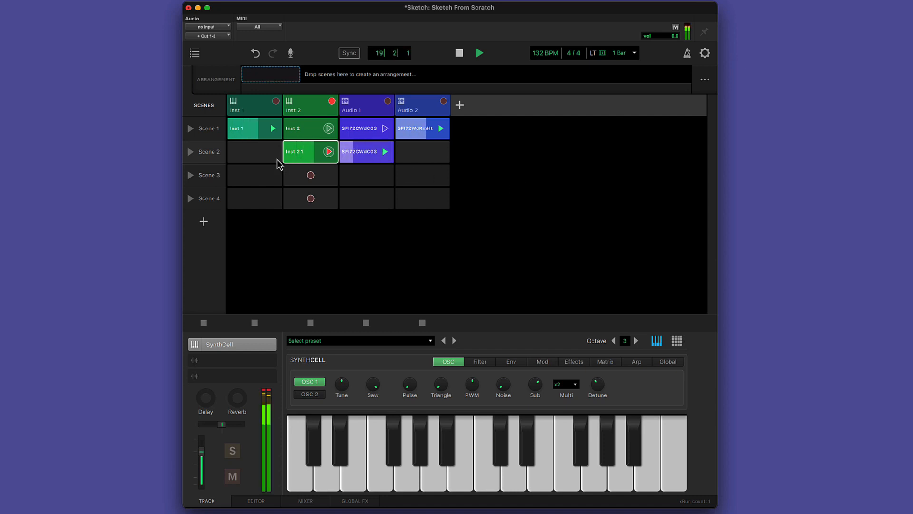
click(190, 129)
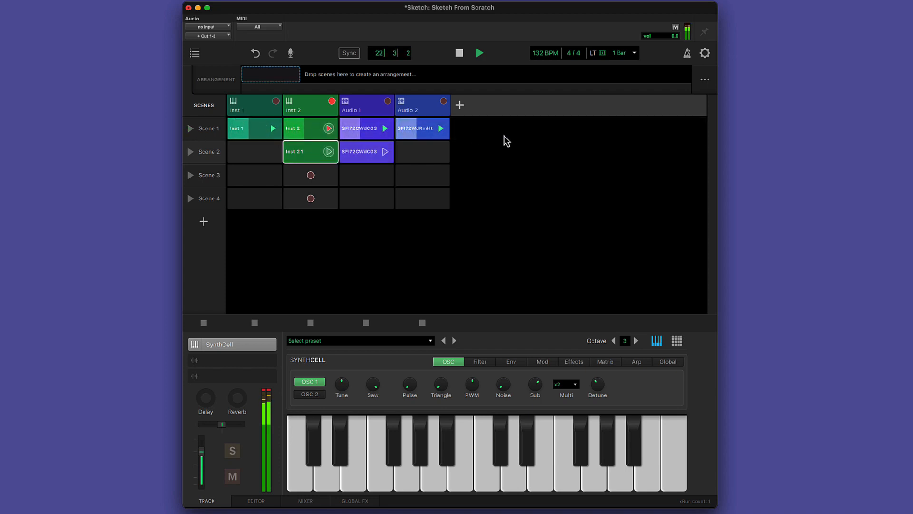
click(459, 54)
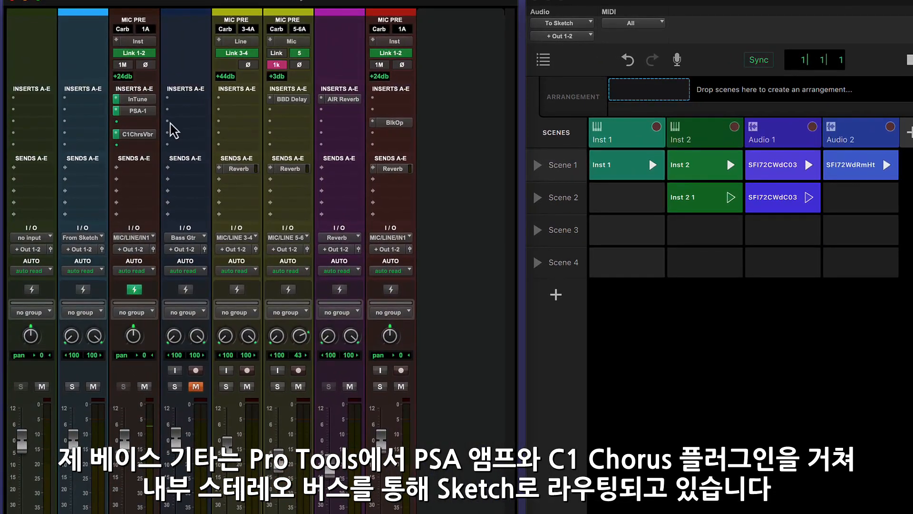
Examine the PSA-1 and C1 Chorus/Vibrato inserts on the Bass Input track in the Pro Tools Mix window.
click(102, 94)
click(139, 114)
click(139, 134)
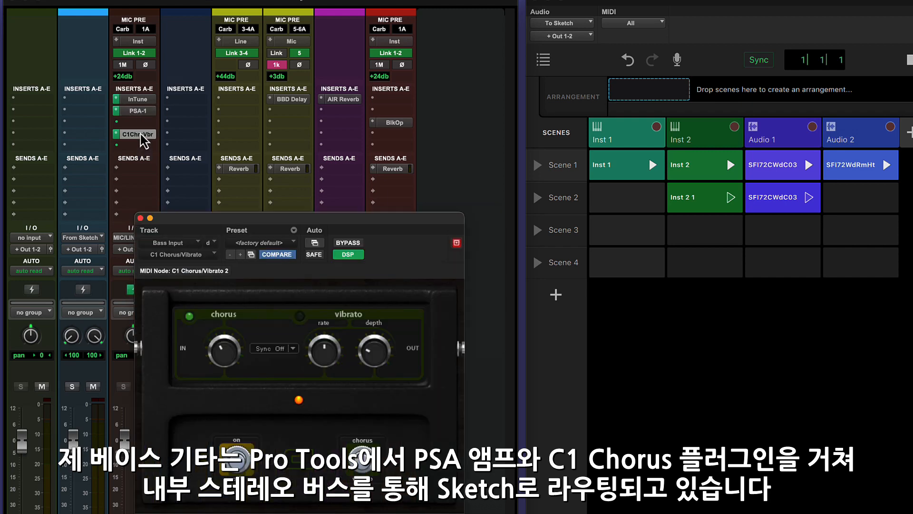
click(139, 134)
Route the Bass Input track's output to the To Sketch bus and check the bus assigned to the Sketch audio input.
click(128, 251)
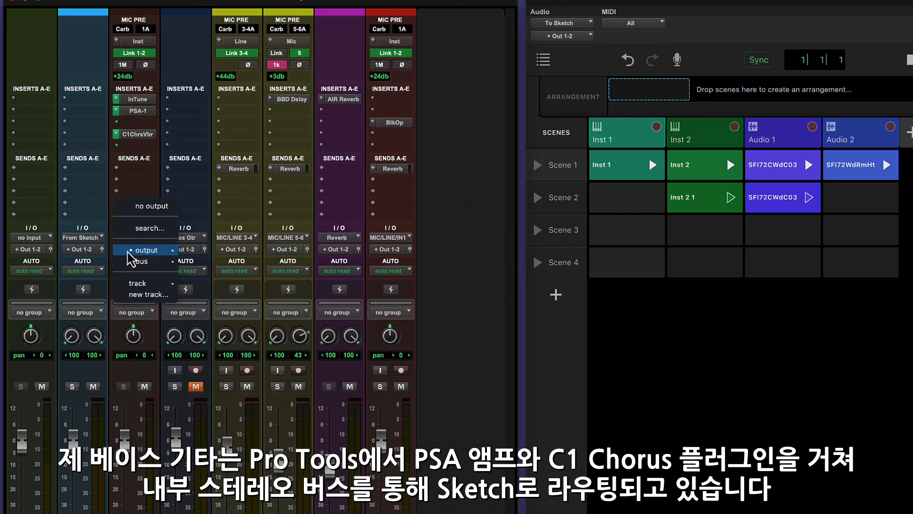
mouse_move(143, 261)
click(218, 267)
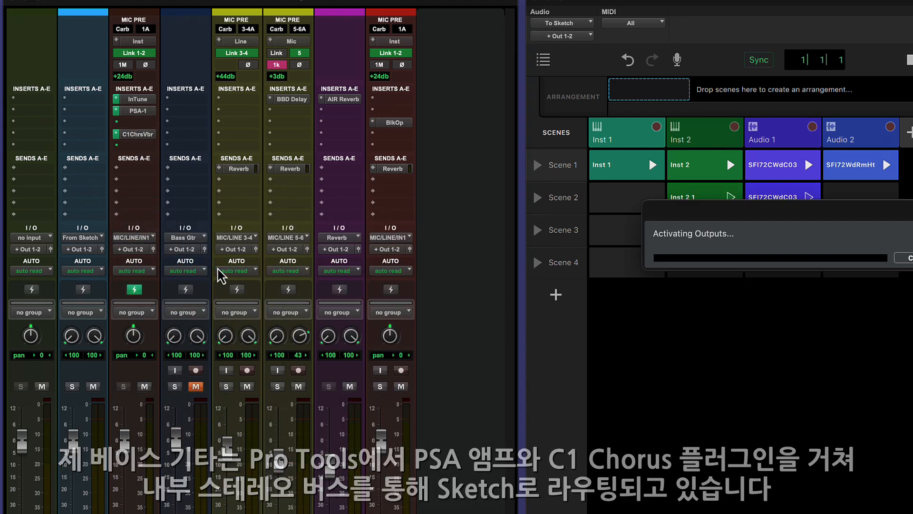
click(565, 24)
mouse_move(587, 36)
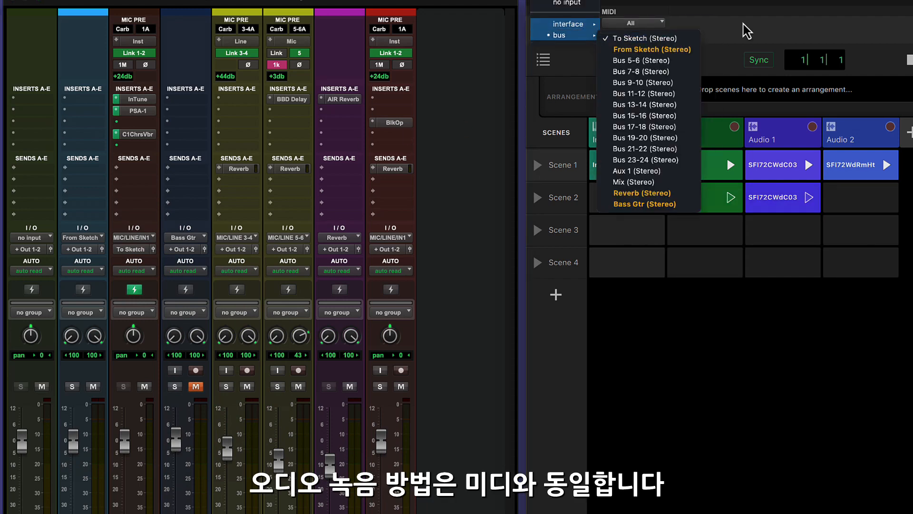
click(766, 30)
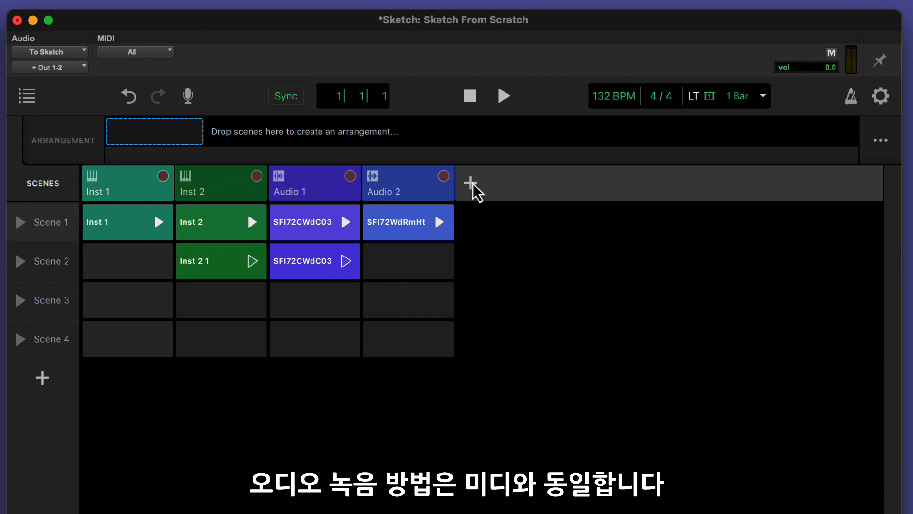
Add a third audio track to the sketch, record-arm it with input monitoring on, and launch Scene 1.
click(471, 183)
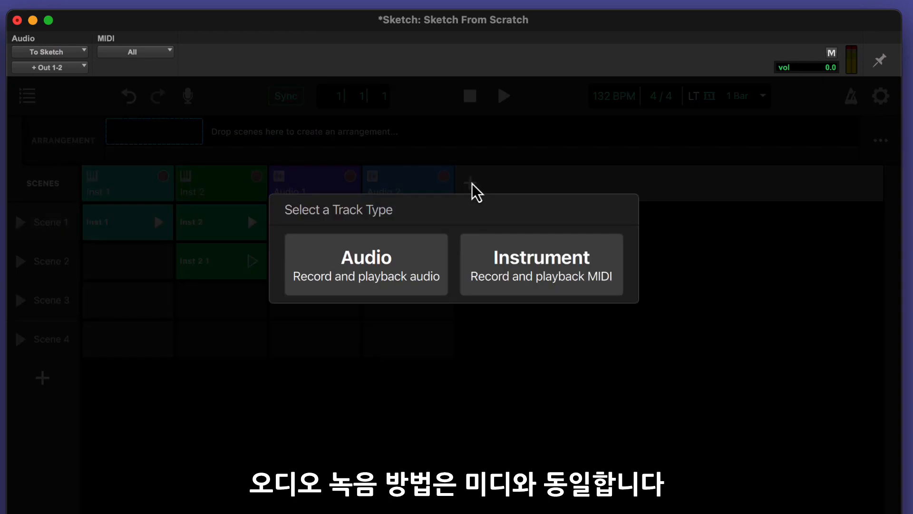
click(401, 265)
click(538, 176)
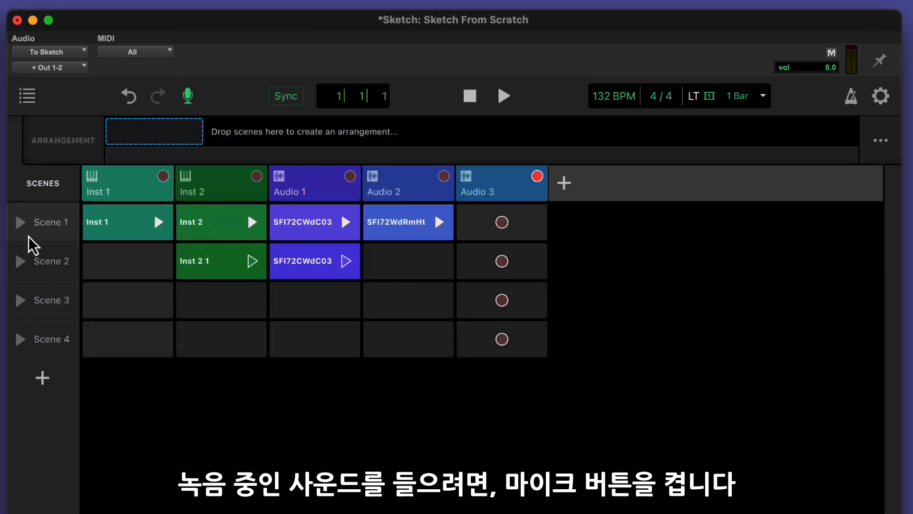
click(21, 225)
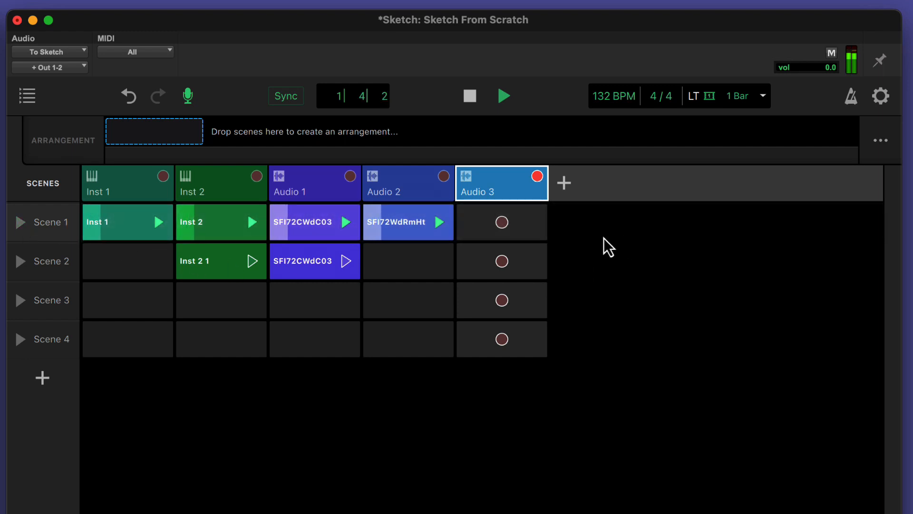
Record the bass part into Audio 3's Scene 1 slot, stop playback, and shorten the recorded clip's loop to four bars.
click(502, 223)
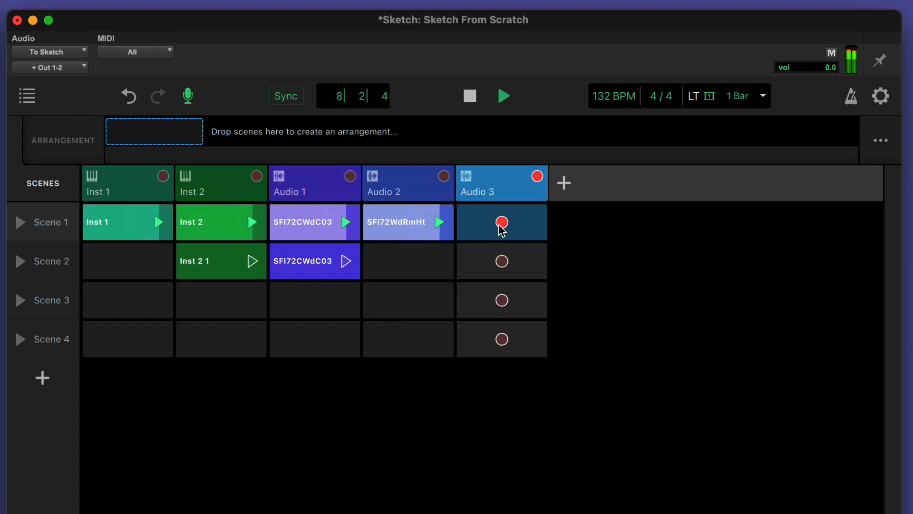
key(space)
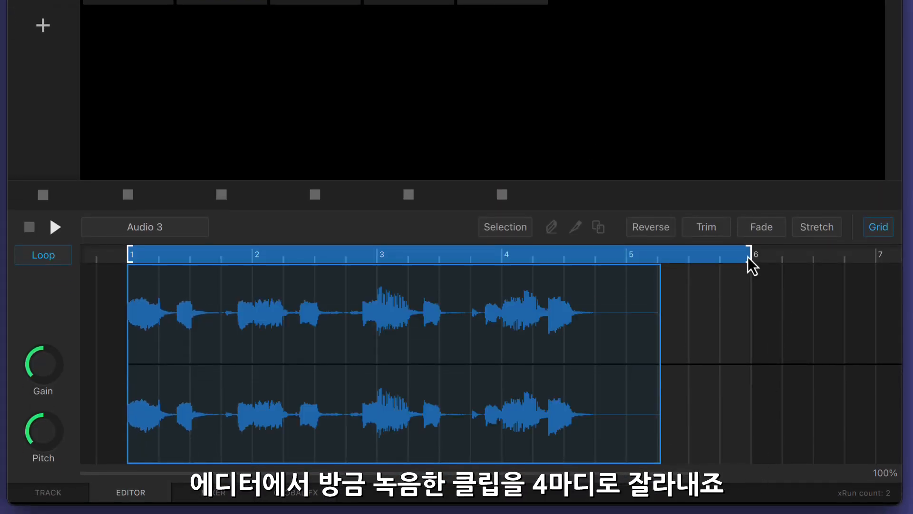
drag(748, 256, 605, 265)
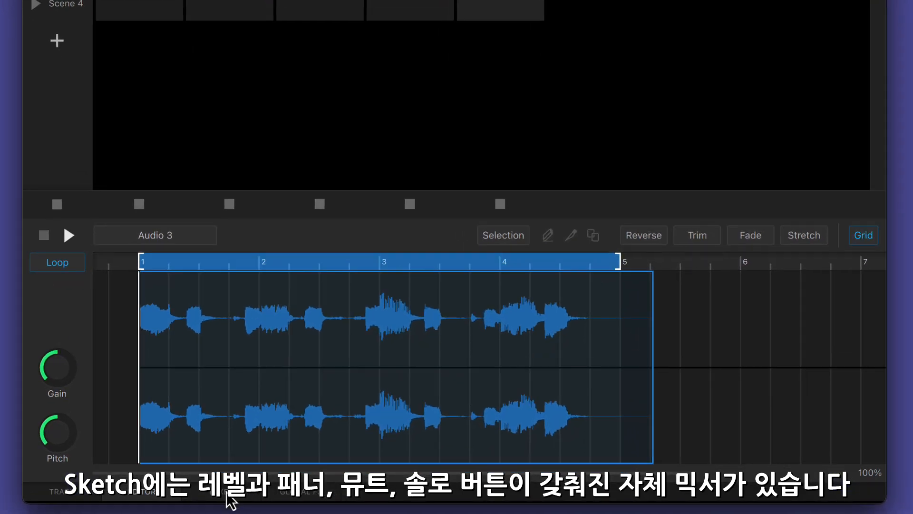
Balance the audio tracks in the sketch mixer: lower Audio 3's level slightly and raise Audio 2 and Audio 1 a little.
click(318, 501)
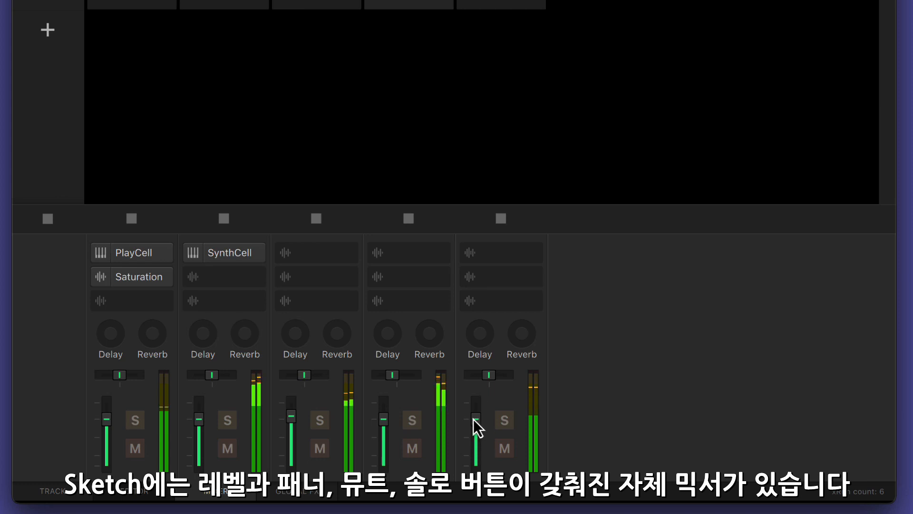
drag(474, 418, 475, 426)
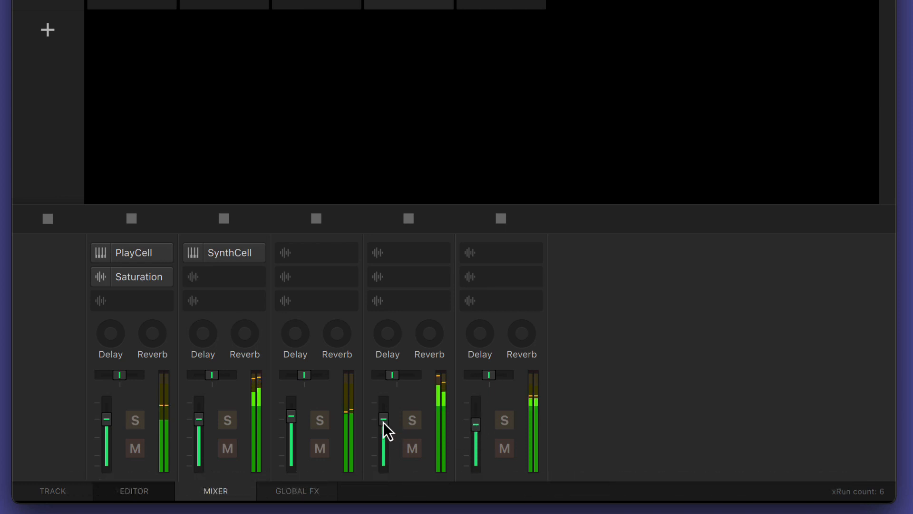
drag(384, 421, 386, 417)
drag(289, 422, 293, 418)
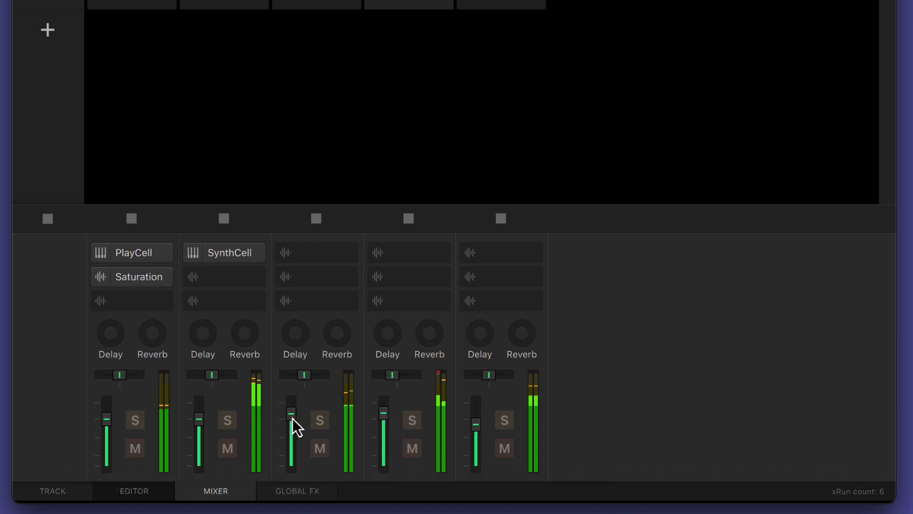
Solo Audio 2, add a LoFi effect to its first insert slot, and open the effect's controls.
click(412, 420)
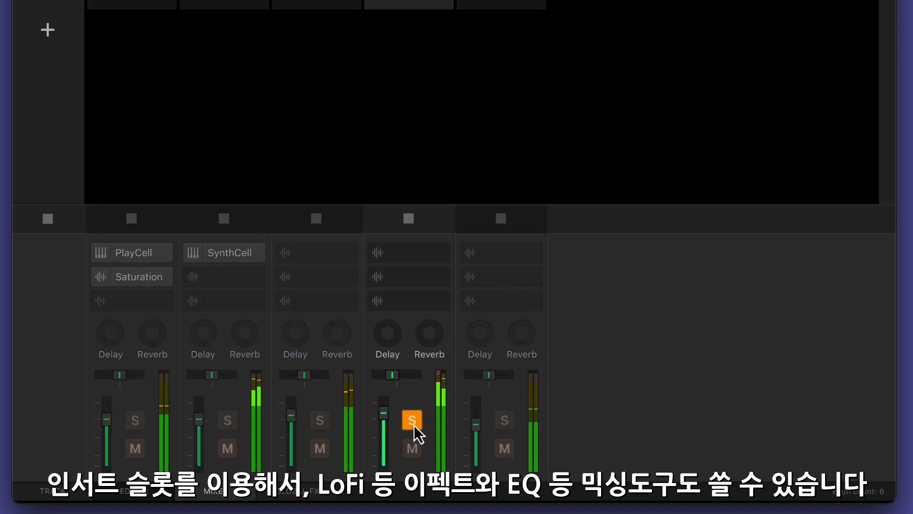
click(381, 255)
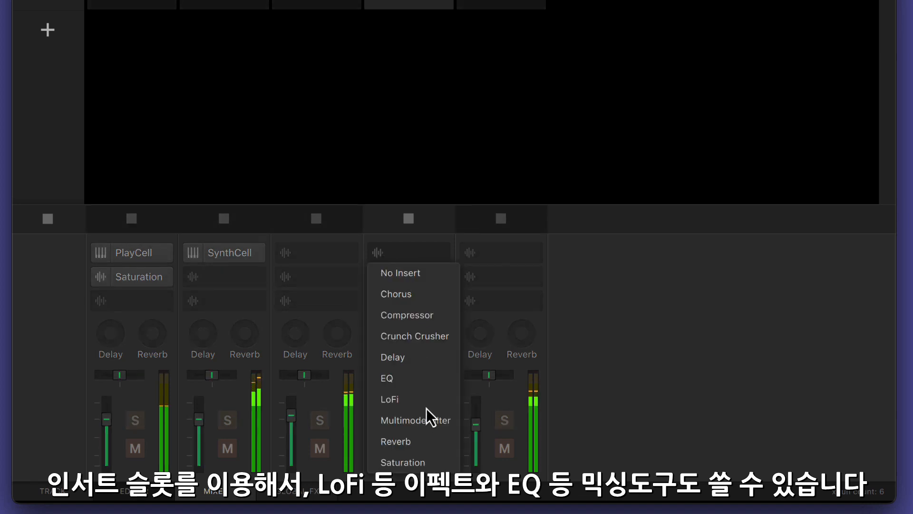
click(426, 400)
click(402, 259)
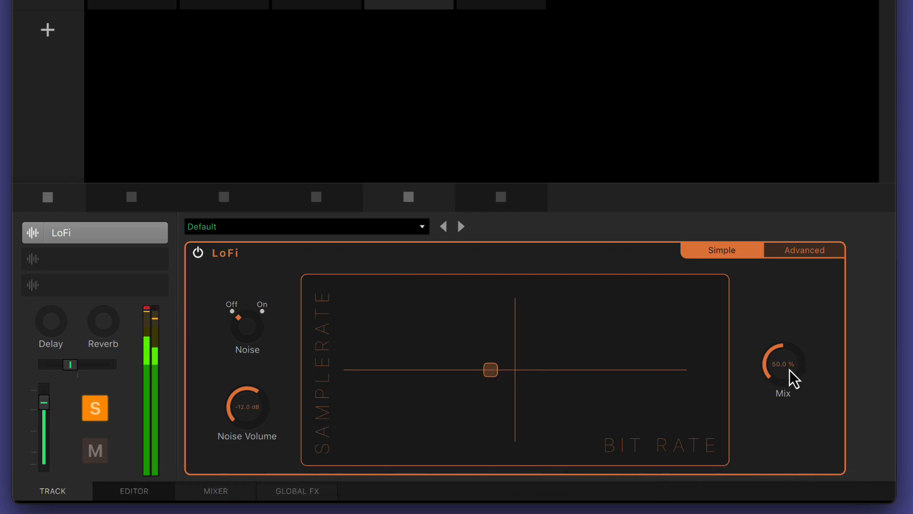
Set LoFi's mix to 74.8 %, sample rate to about 9.37 kHz and bit rate to about 9.2 bit, with noise on at -16.6 dB.
drag(790, 370, 797, 338)
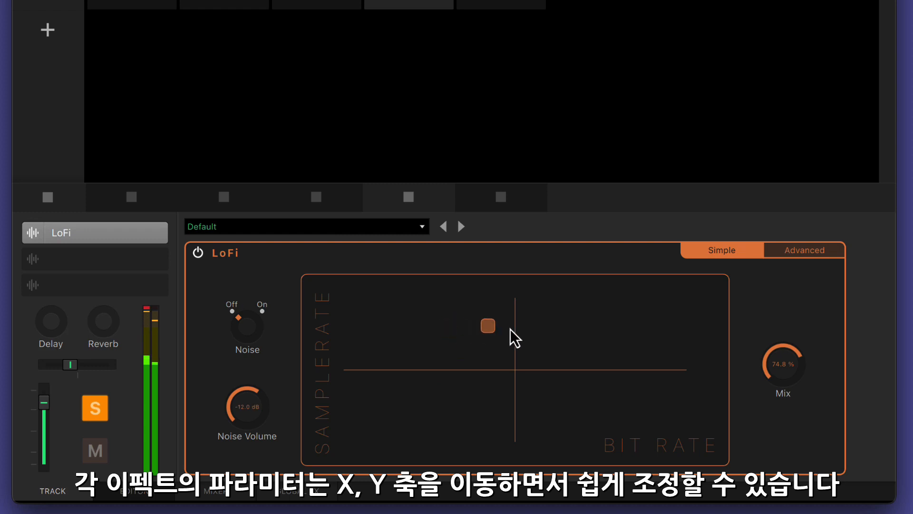
drag(521, 368, 517, 372)
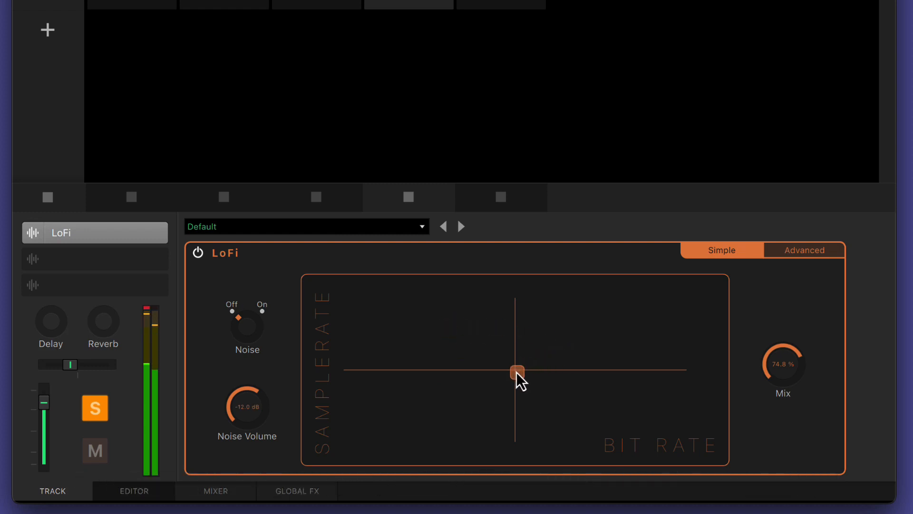
click(823, 253)
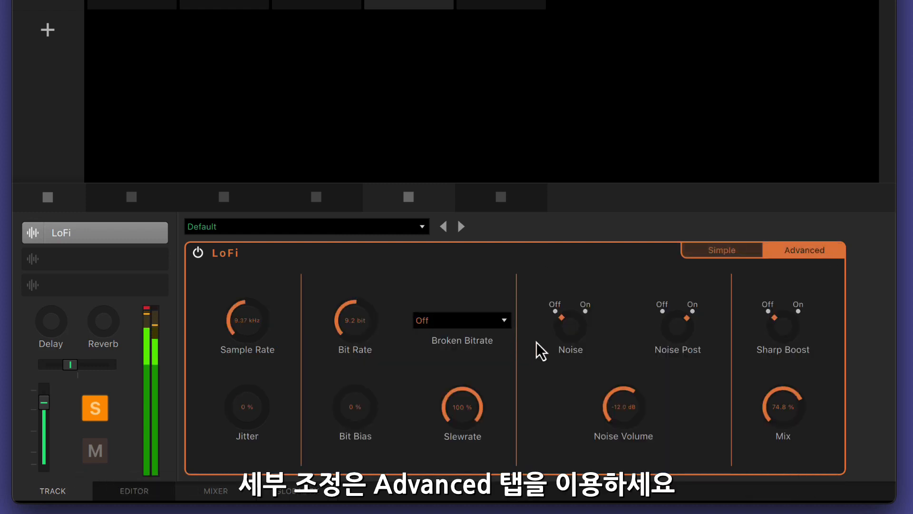
click(564, 328)
drag(612, 397, 623, 413)
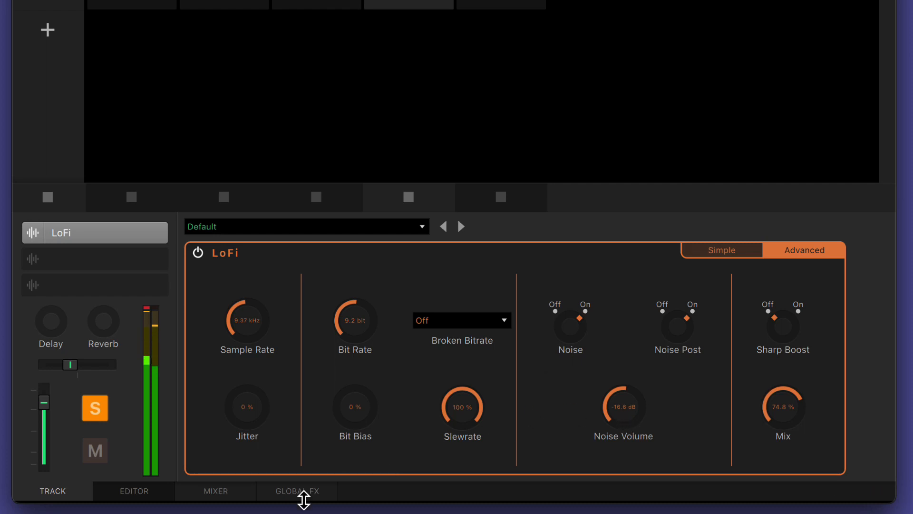
Add a small reverb send on Audio 2, then solo Audio 1 too and give it moderate reverb and slight delay sends.
click(216, 491)
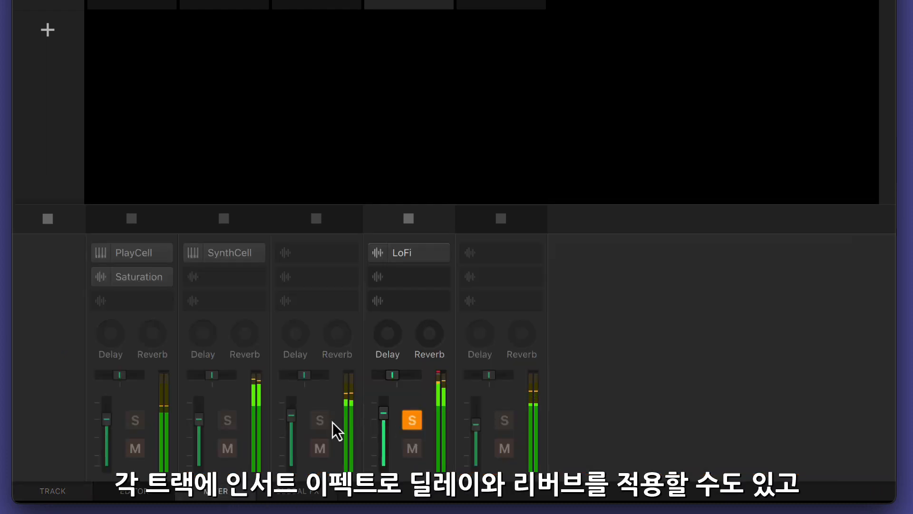
drag(435, 338, 411, 341)
click(320, 420)
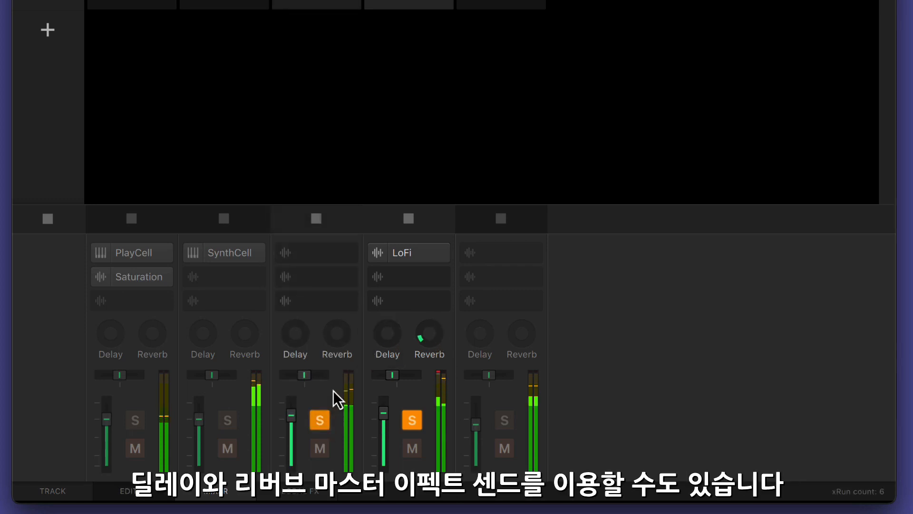
drag(338, 334, 342, 292)
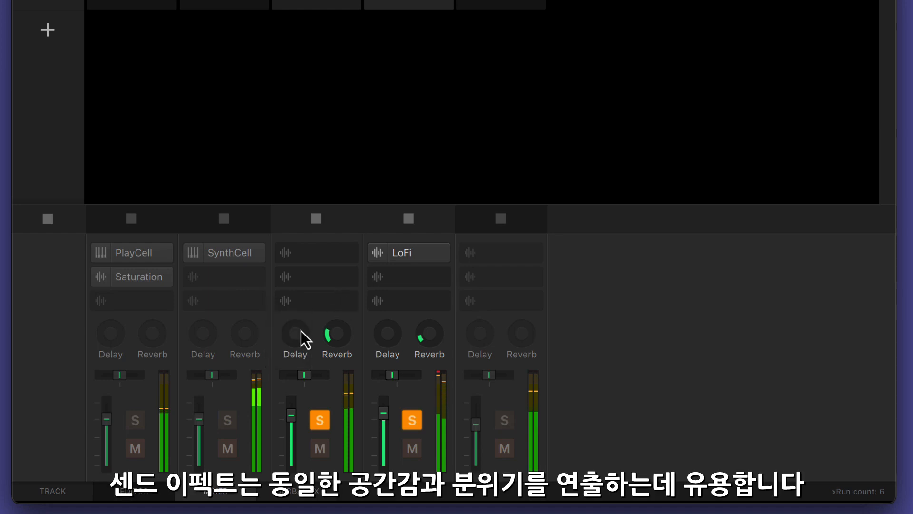
drag(294, 338, 298, 325)
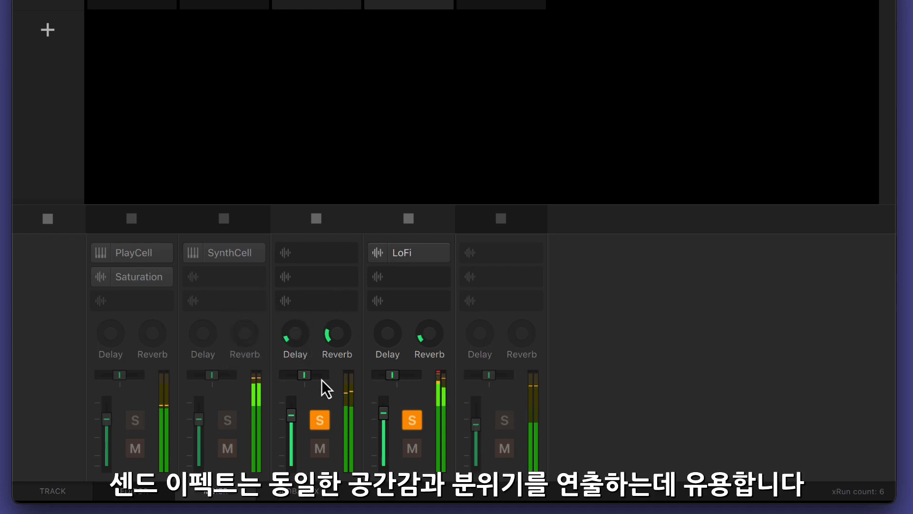
Reduce the global reverb to a small size with a medium time, then return to the mixer.
click(295, 495)
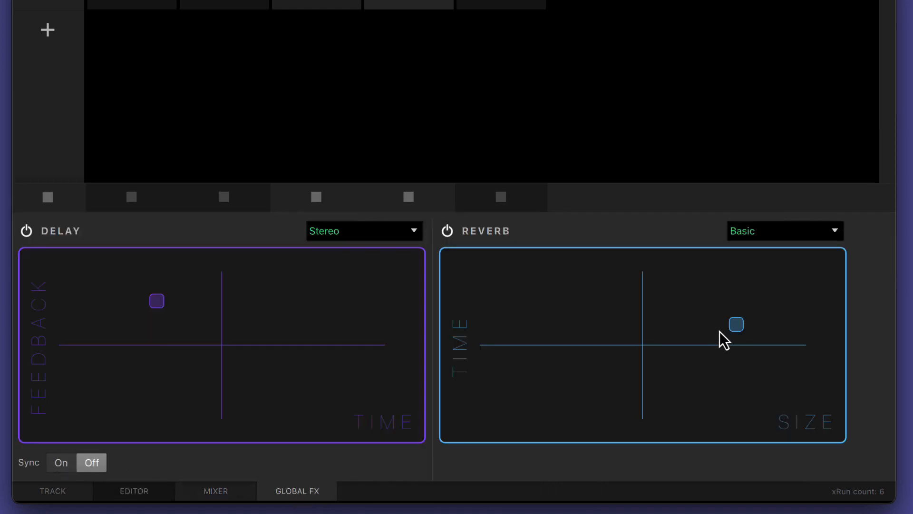
click(591, 350)
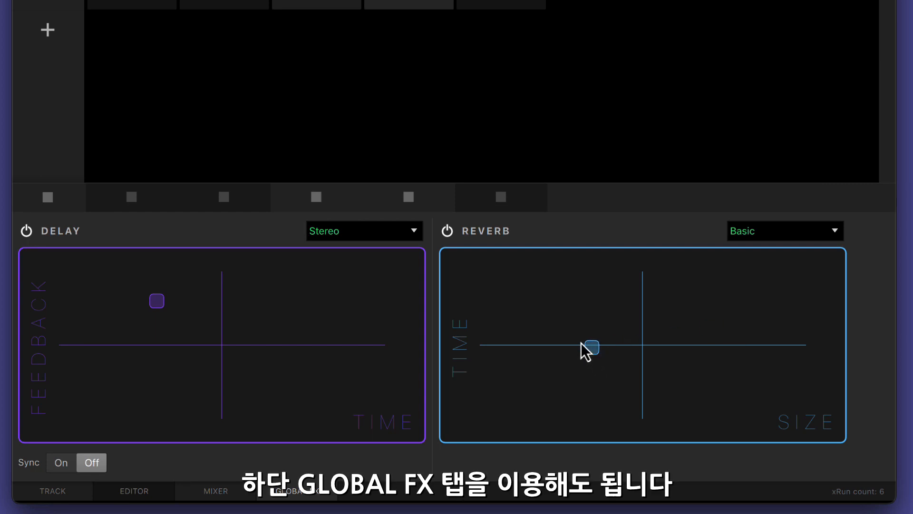
drag(550, 327, 542, 342)
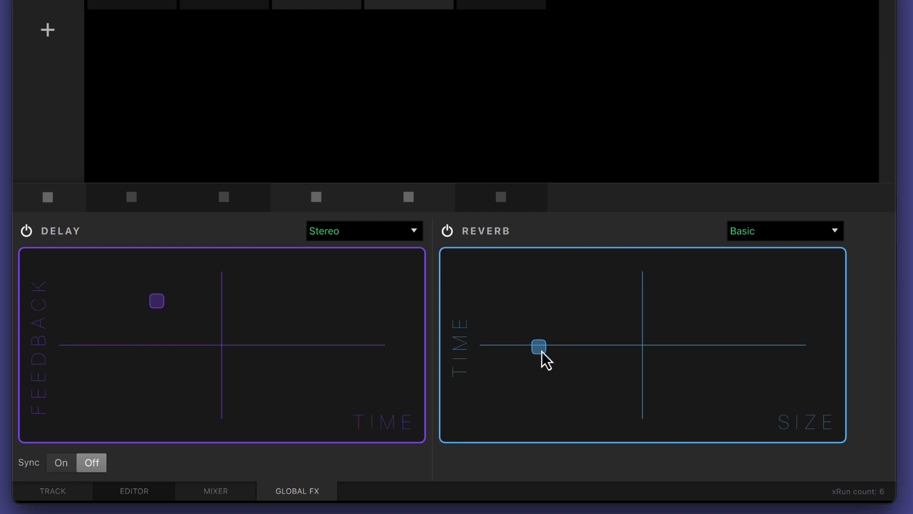
click(220, 489)
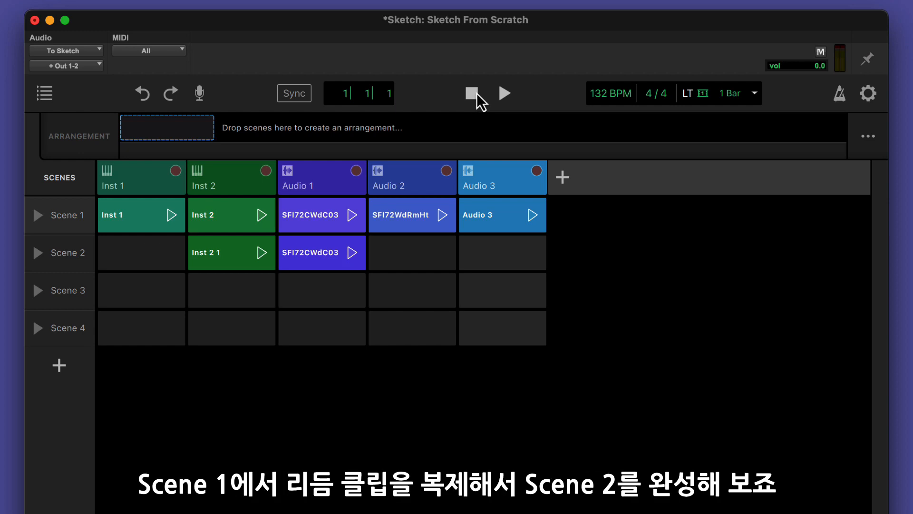
Duplicate the Scene 1 clips of Inst 1 and Audio 2 into Scene 2.
right_click(135, 227)
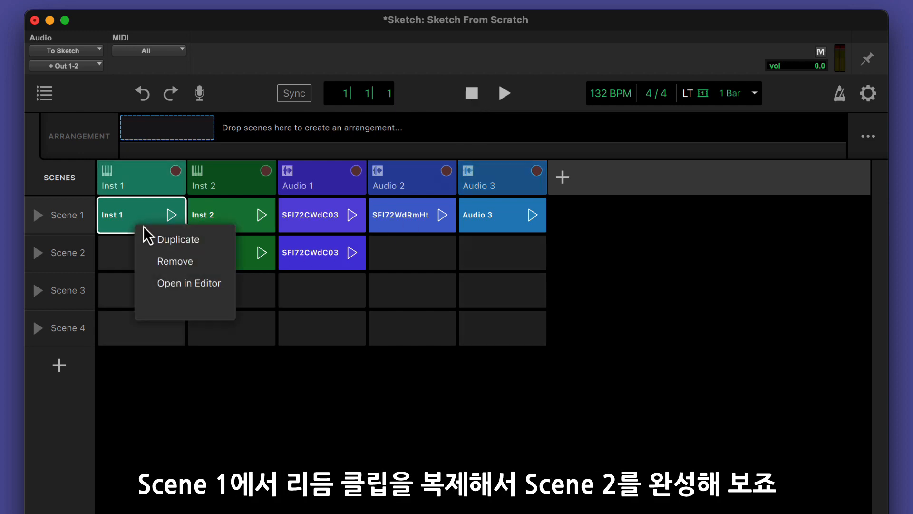
click(158, 241)
drag(406, 223, 406, 255)
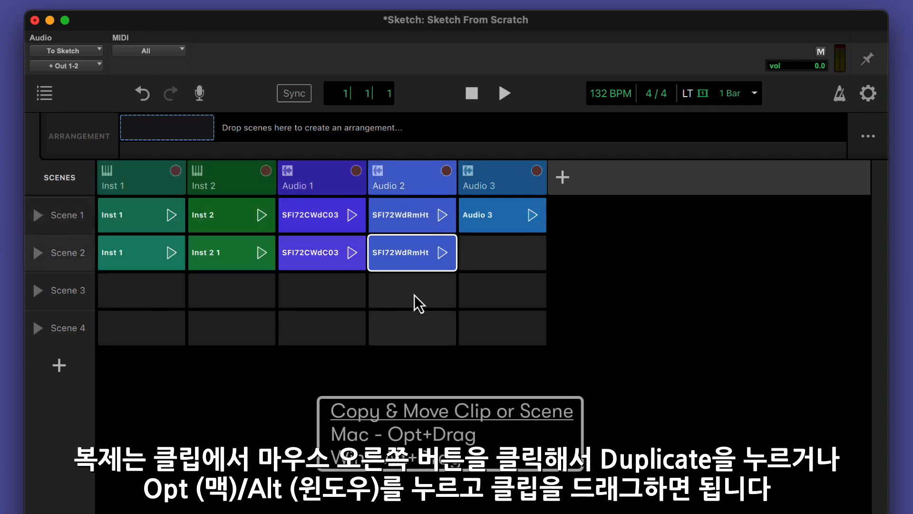
Insert a new scene above Scene 1, copy Audio 1's Scene 1 loop into it as an intro, and launch it.
right_click(70, 220)
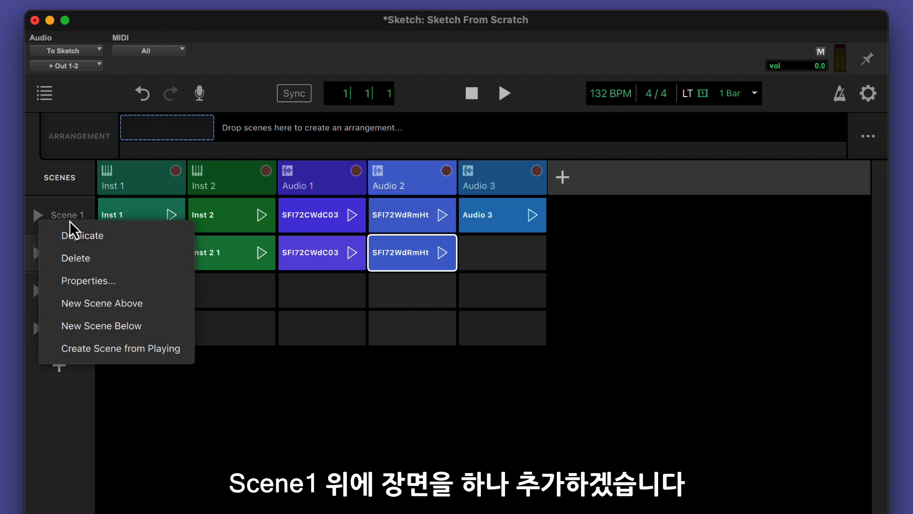
click(110, 304)
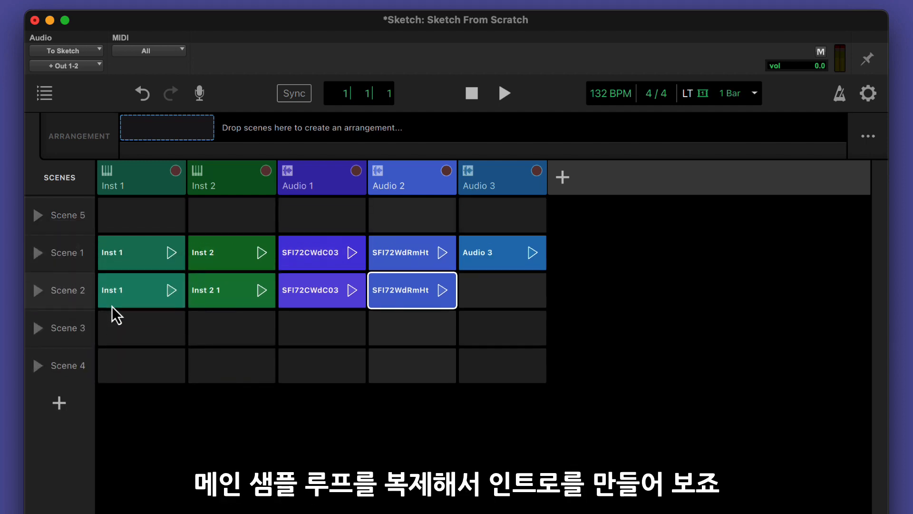
drag(318, 263, 320, 222)
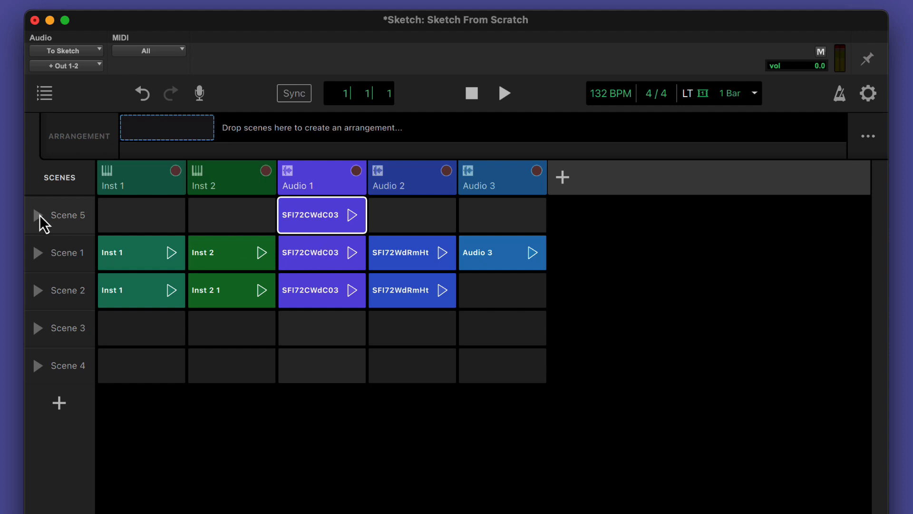
click(39, 215)
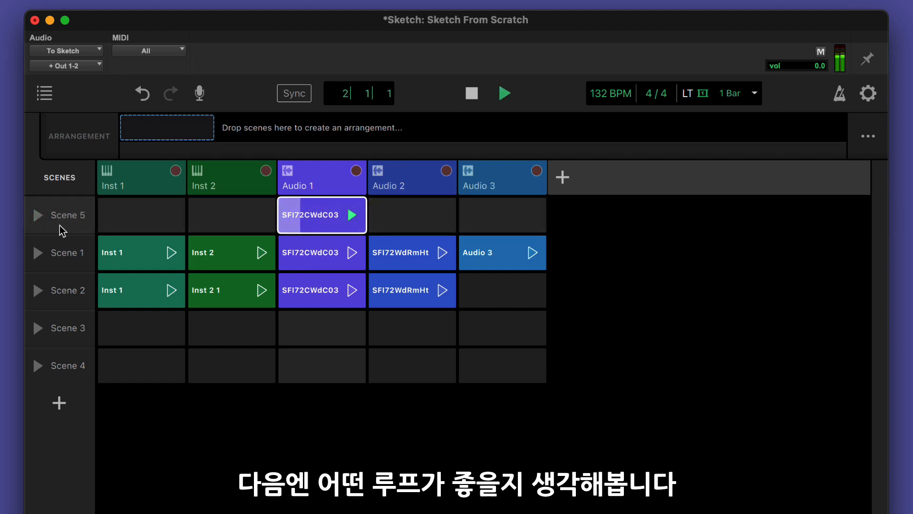
Play Audio 2's Scene 1 clip along with the intro, create a new scene from the playing clips, and launch that scene.
click(442, 253)
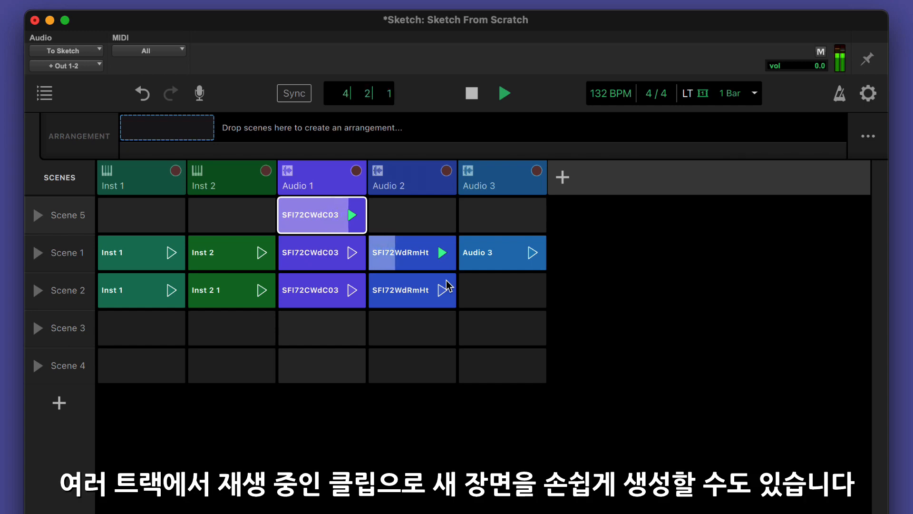
right_click(53, 220)
click(126, 349)
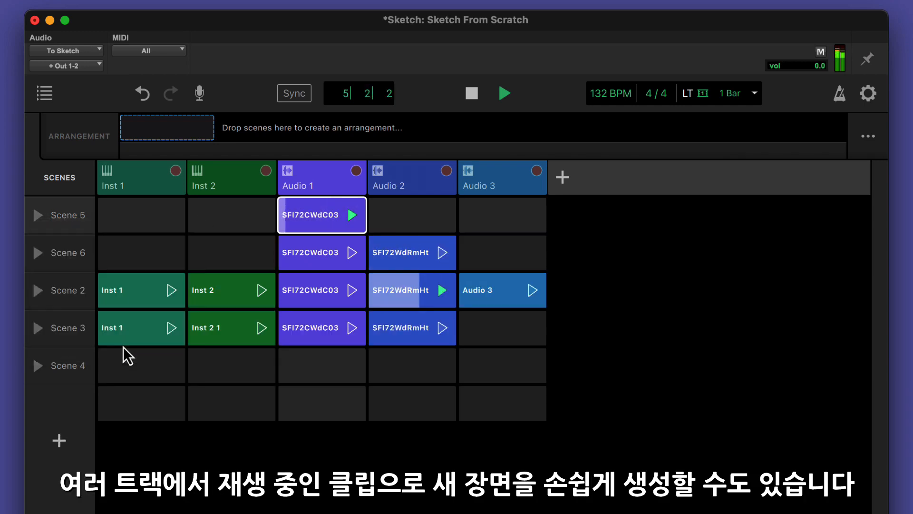
click(38, 252)
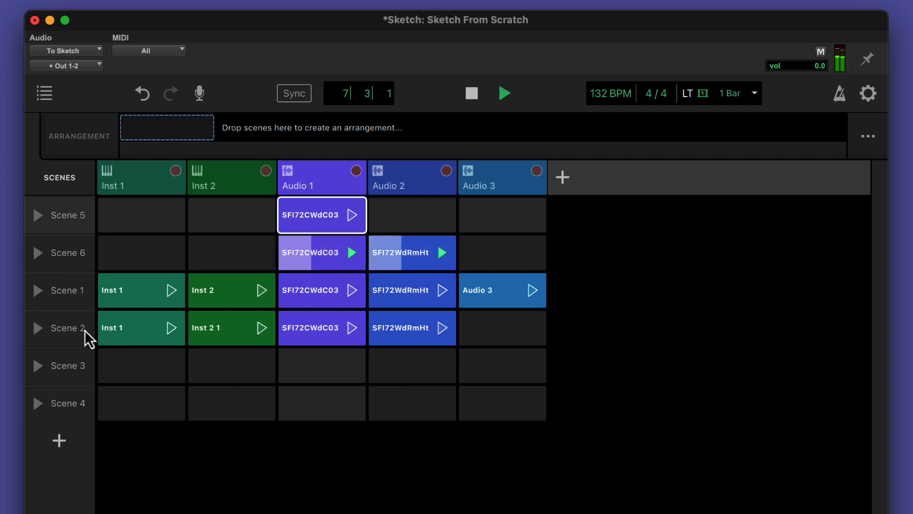
Duplicate Scene 6, copy Audio 3's Scene 1 bass clip into the duplicate, and launch the duplicated scene.
right_click(65, 257)
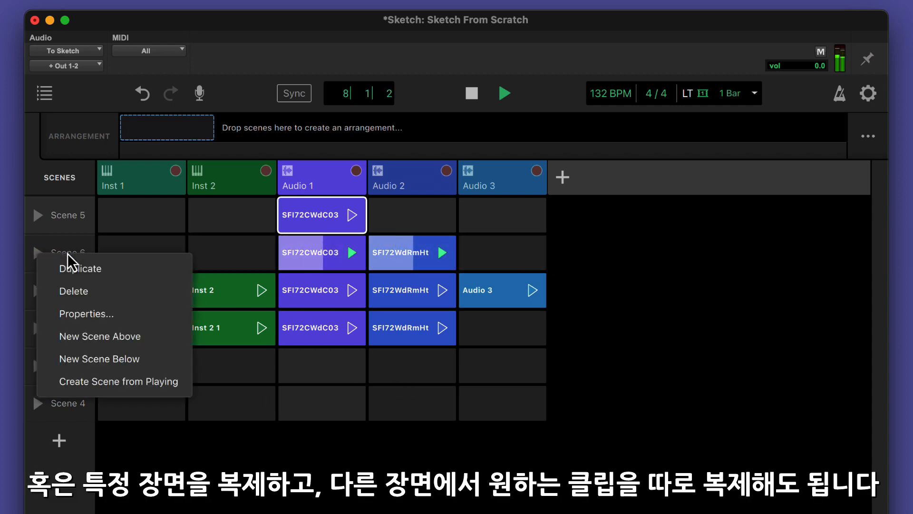
click(113, 270)
drag(508, 328, 492, 305)
click(38, 291)
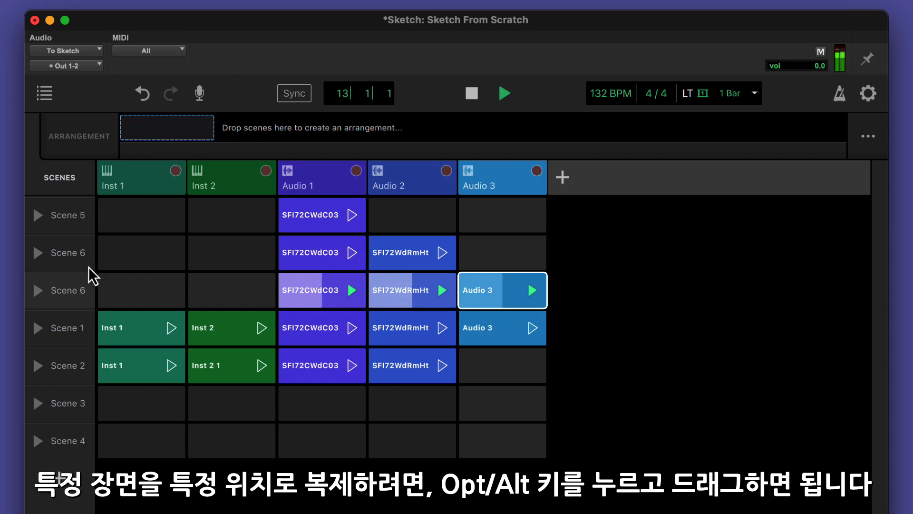
Copy the first Scene 6 to just above Scene 1, launch the copy, and select its Audio 1 clip.
drag(70, 257, 74, 305)
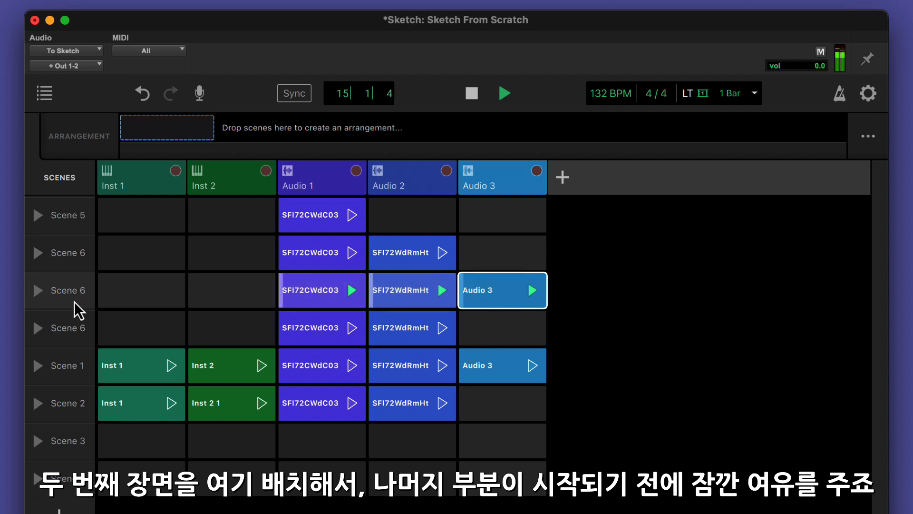
click(40, 328)
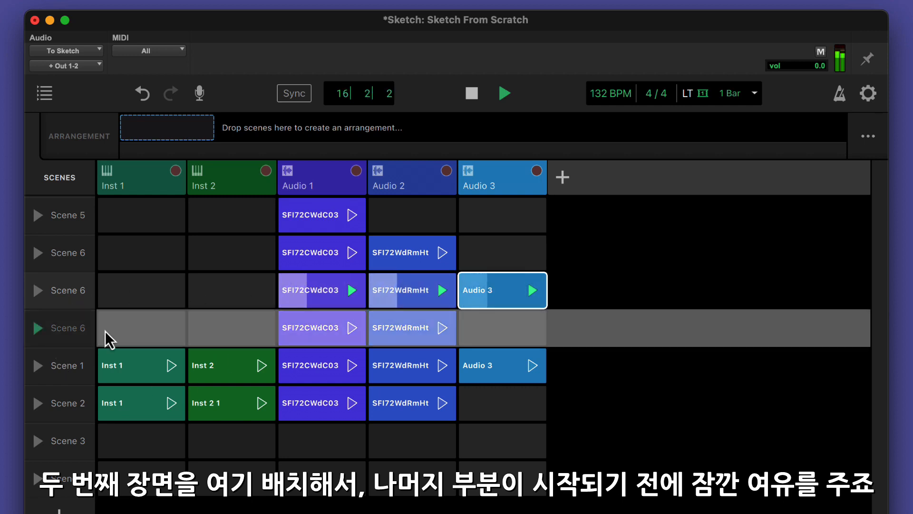
click(335, 341)
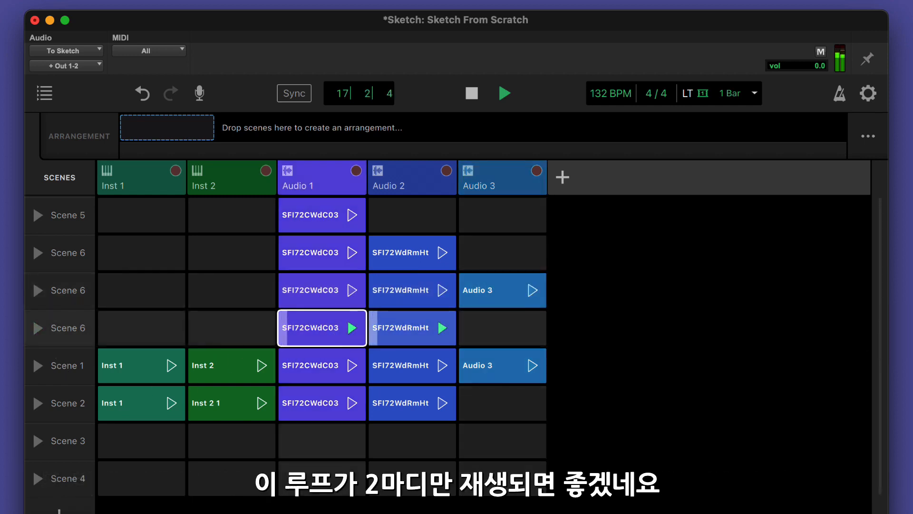
Shorten the loop of Audio 2's clip in the third Scene 6 to two bars, and stop playback.
click(410, 328)
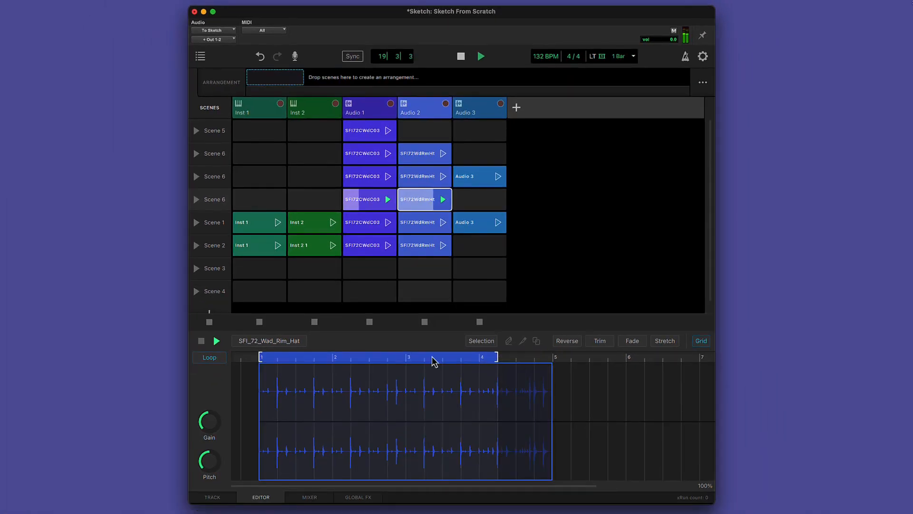
drag(433, 360, 371, 366)
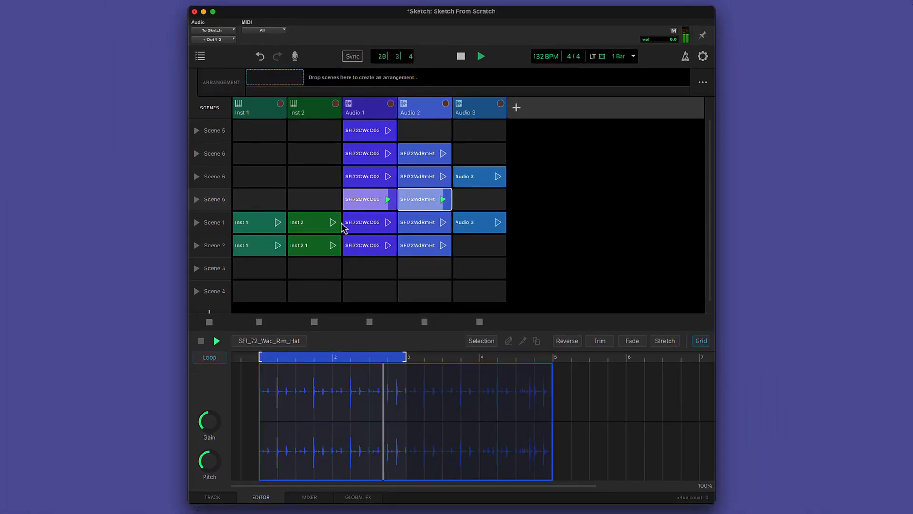
click(462, 56)
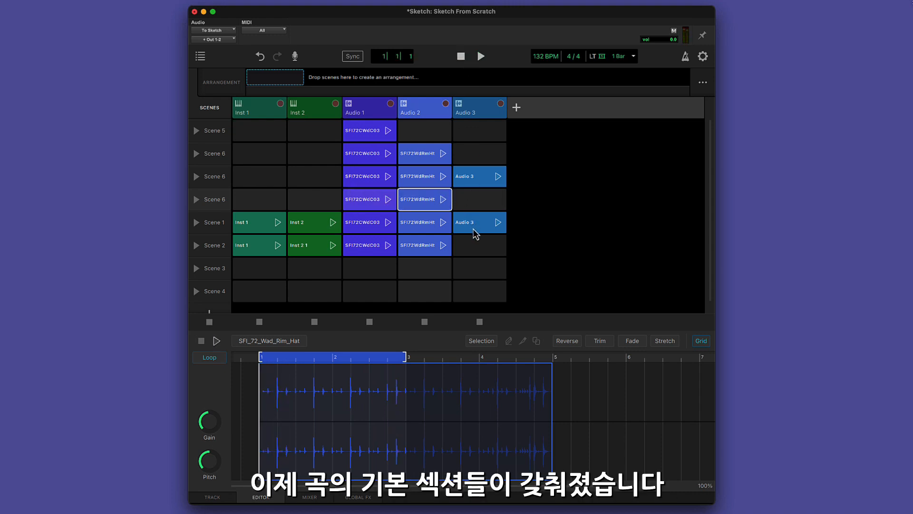
Rename Scene 5 as Intro 1 and assign it a dark purple color.
right_click(213, 138)
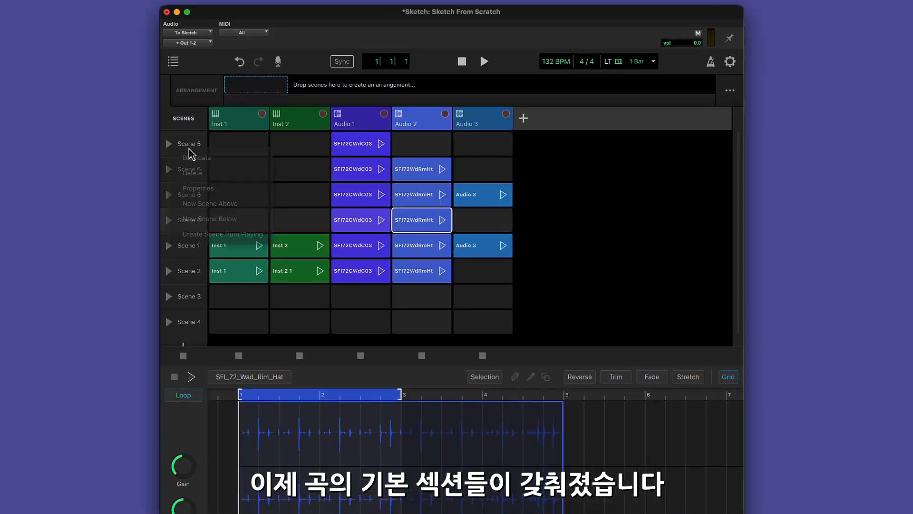
click(233, 175)
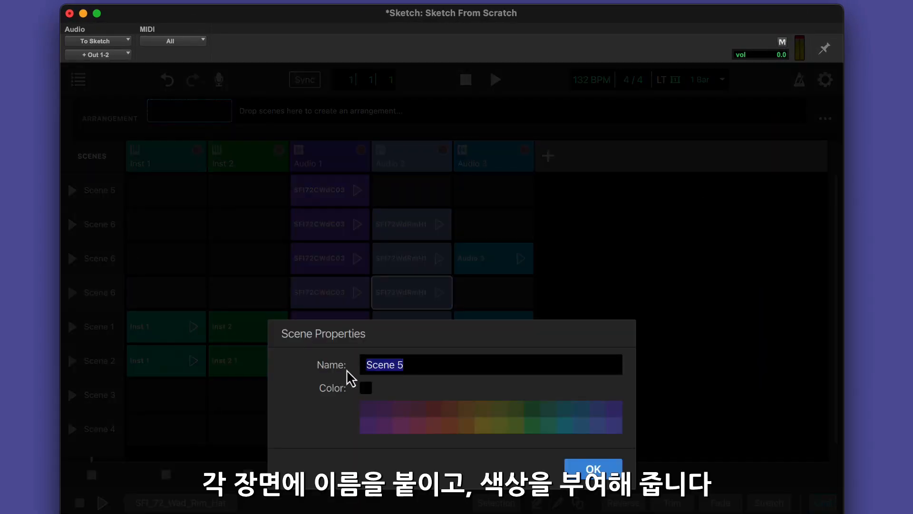
text(Intro 1)
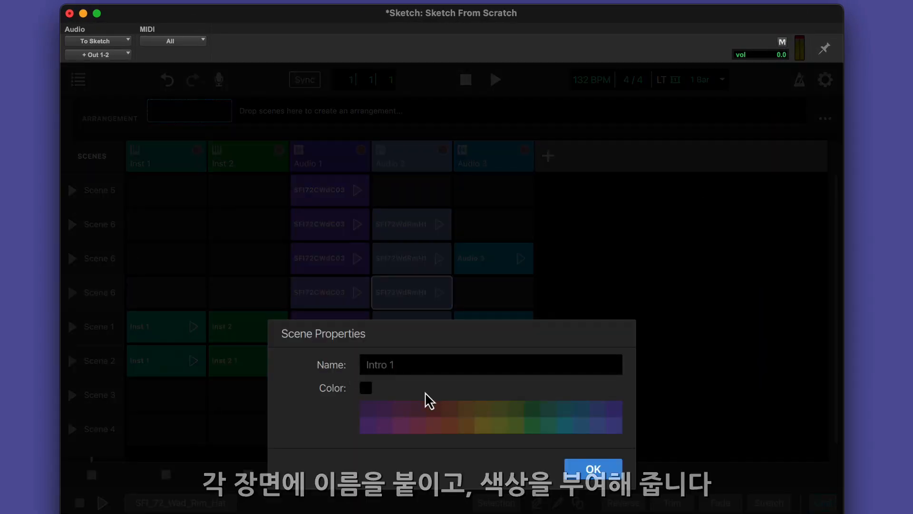
click(366, 388)
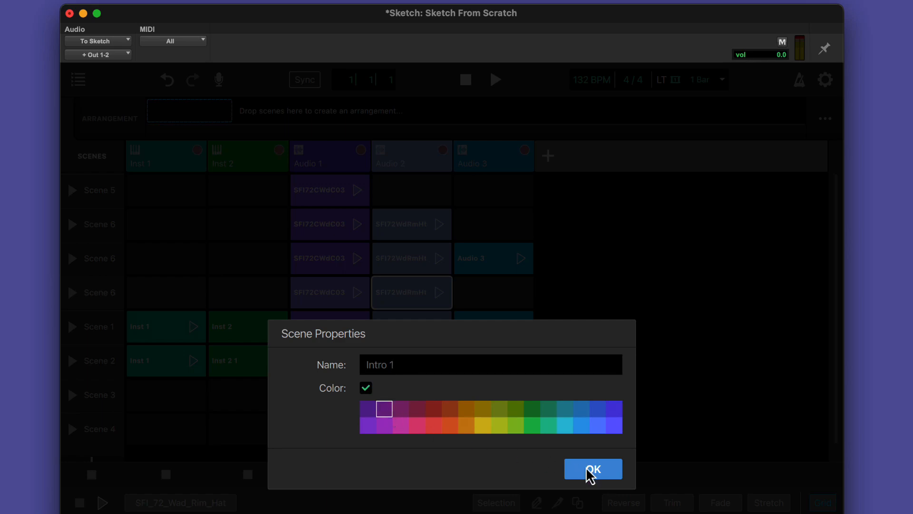
click(590, 470)
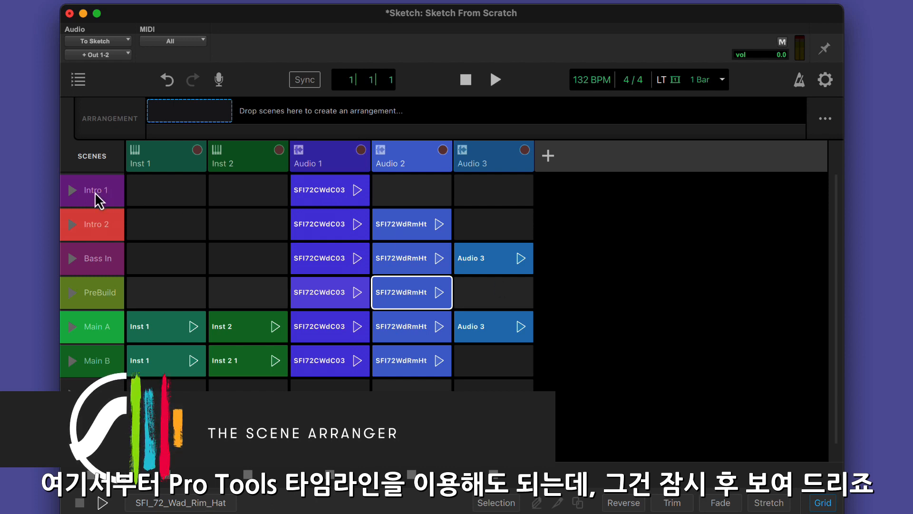
Place the scenes Intro 1, Intro 2, Bass In, PreBuild and Main A in order in the arrangement.
drag(106, 183, 190, 116)
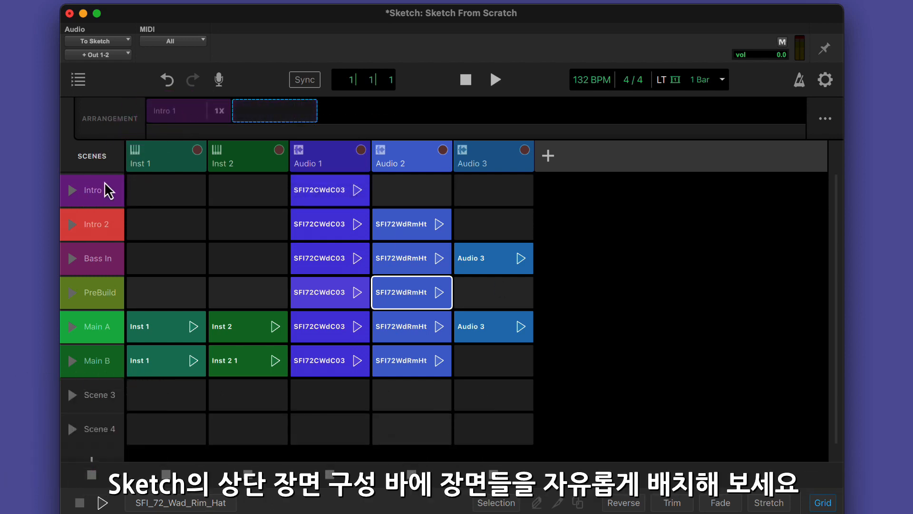
drag(101, 224, 276, 114)
drag(96, 256, 336, 122)
drag(114, 304, 447, 114)
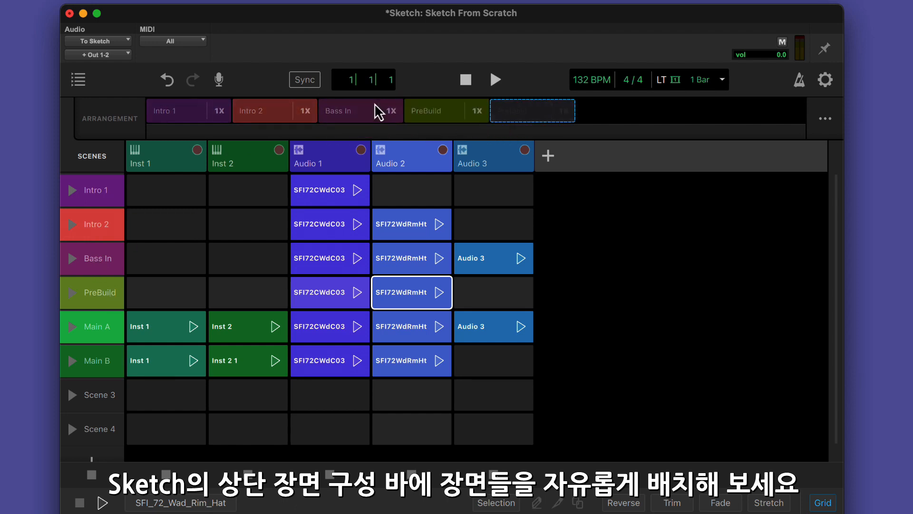
drag(115, 328, 567, 116)
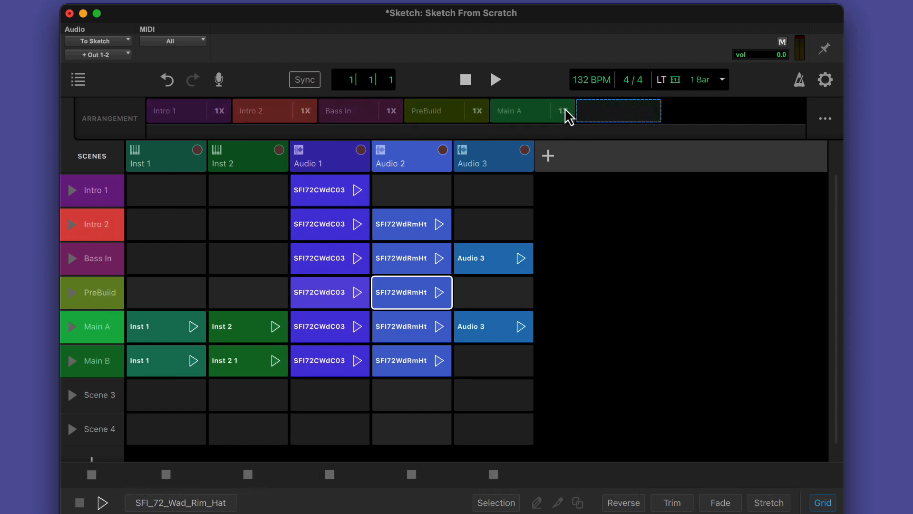
Set Main A to 2 repeats in the arrangement, and append Main B and another Bass In after it.
click(567, 117)
click(504, 405)
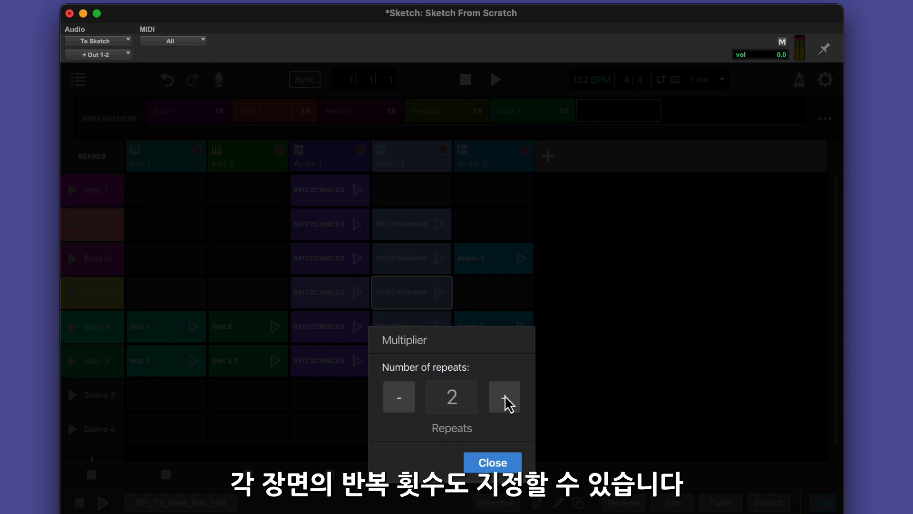
click(507, 462)
drag(97, 376, 619, 118)
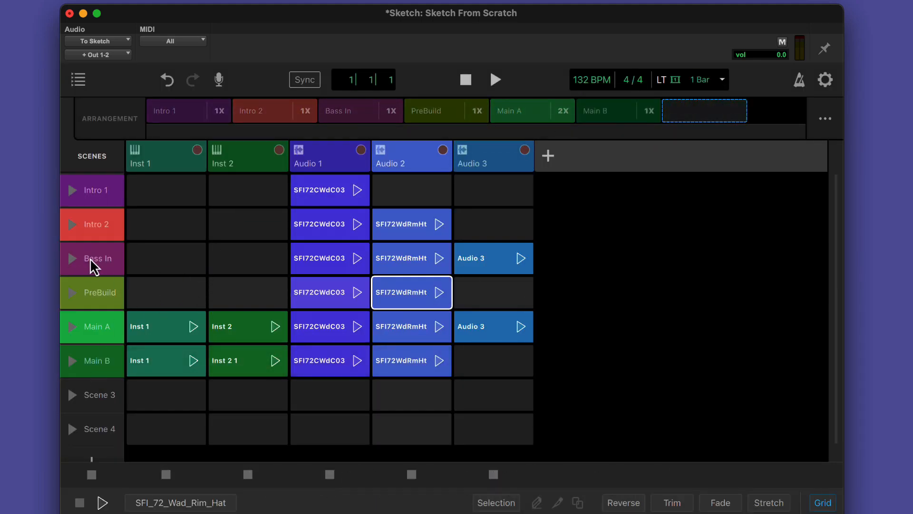
drag(92, 265, 697, 116)
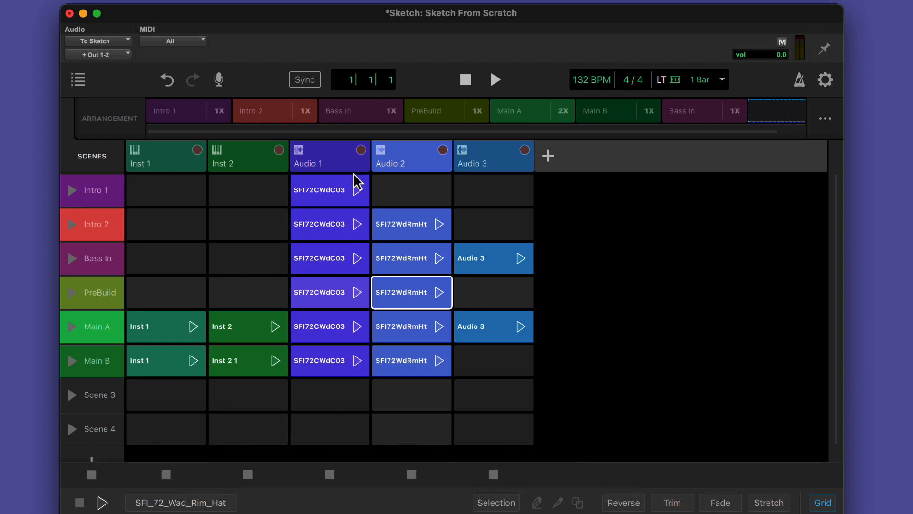
Activate arrangement mode, play the arrangement from Intro 1, and try switching to scene mode during playback.
click(109, 124)
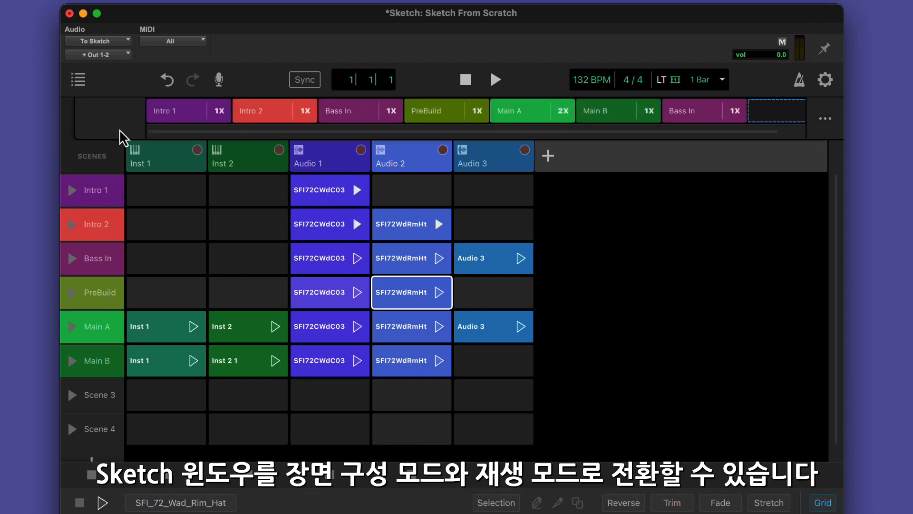
click(495, 81)
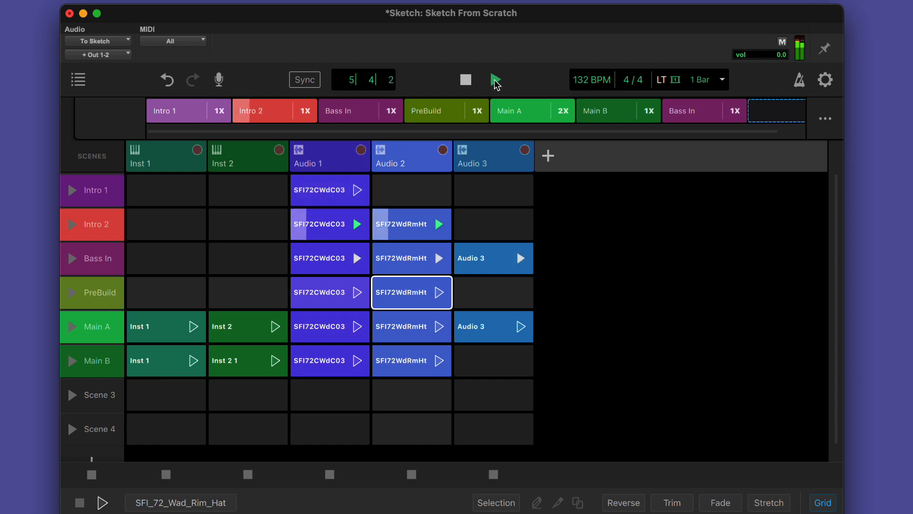
click(96, 160)
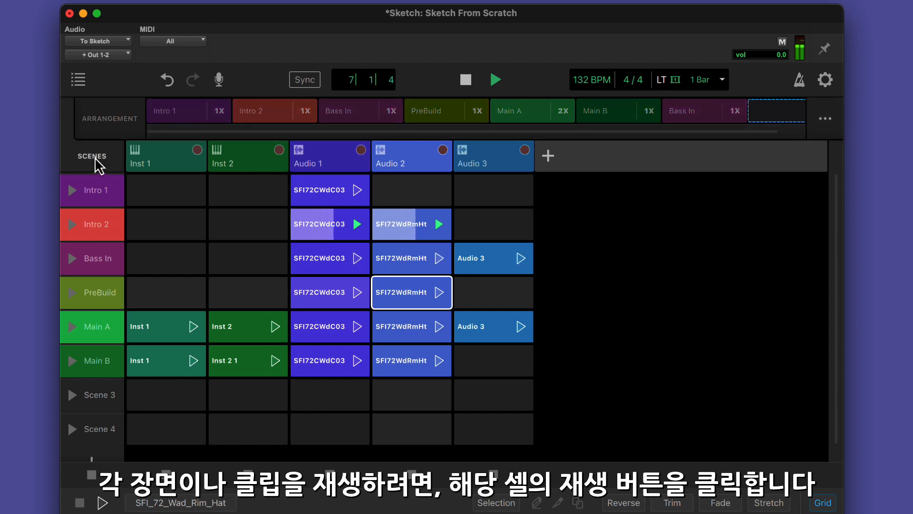
click(521, 326)
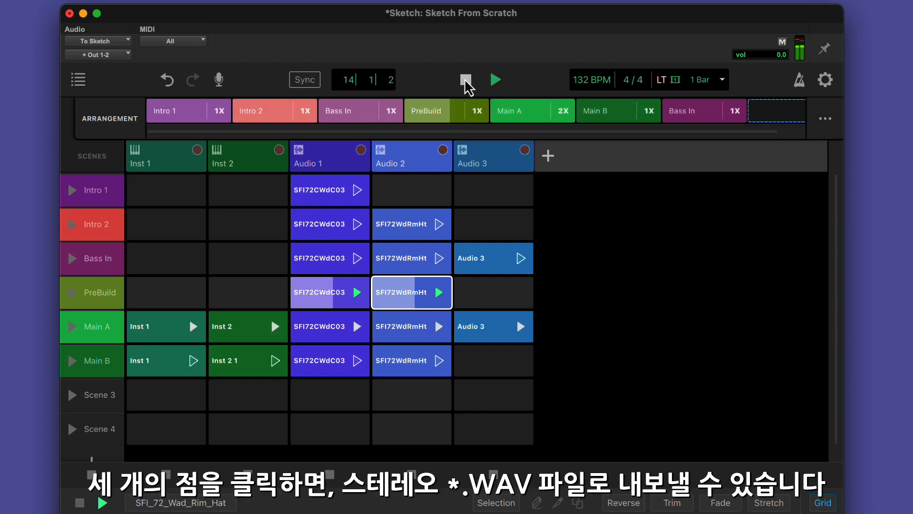
Stop the arrangement playback and view the options for exporting the arrangement.
click(466, 82)
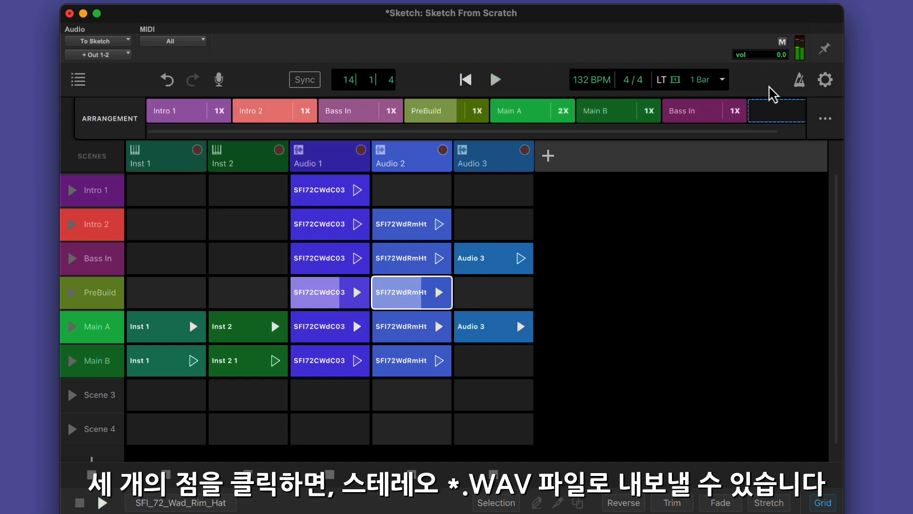
click(827, 119)
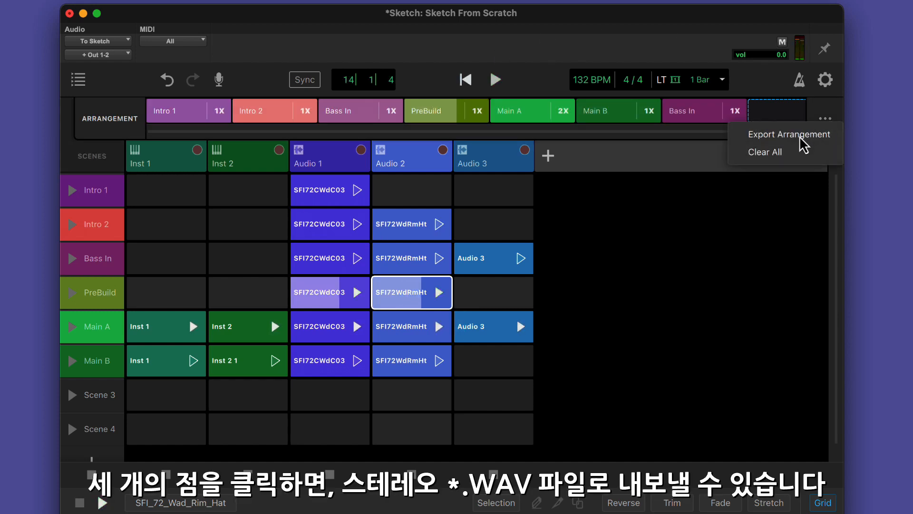
click(829, 125)
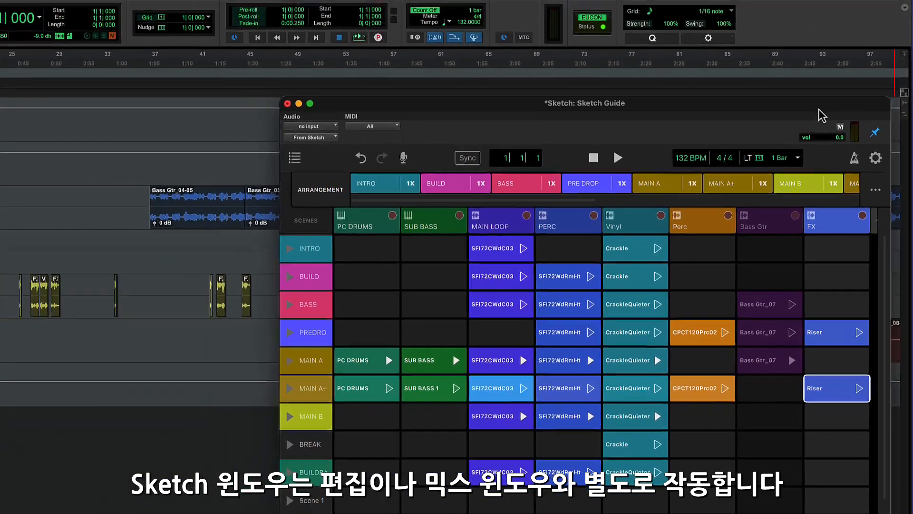
Move the Sketch window down slightly, send it behind the Edit window, and bring it back to the front.
mouse_move(819, 108)
mouse_down()
mouse_move(624, 182)
mouse_move(770, 176)
mouse_move(790, 132)
mouse_move(819, 127)
mouse_up()
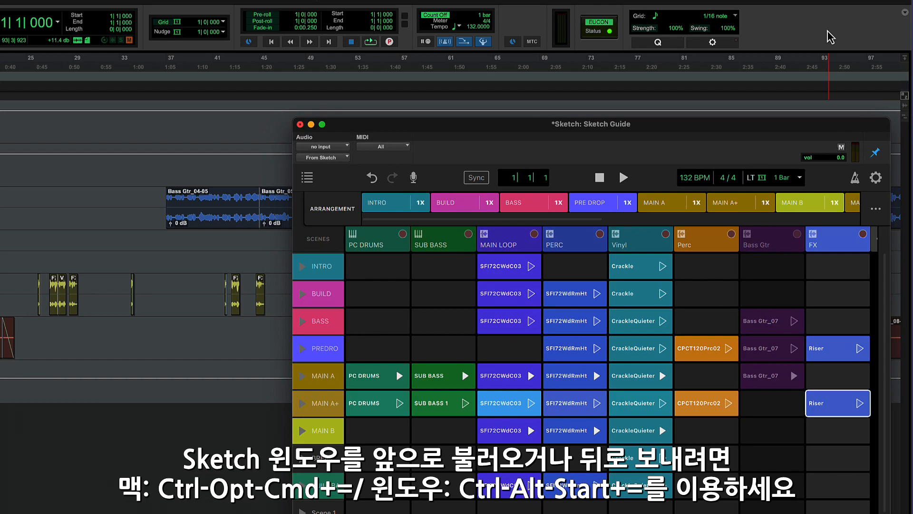
key(ctrl+alt+super+equal)
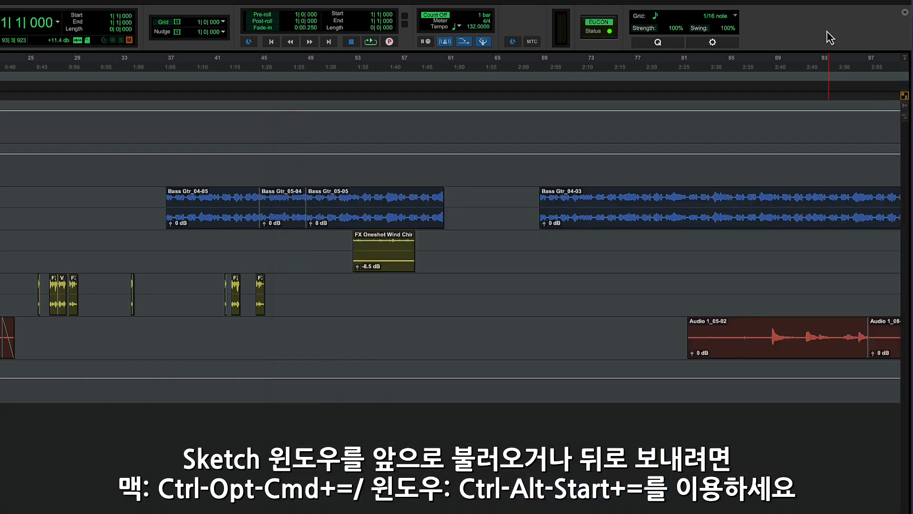
key(ctrl+alt+super+equal)
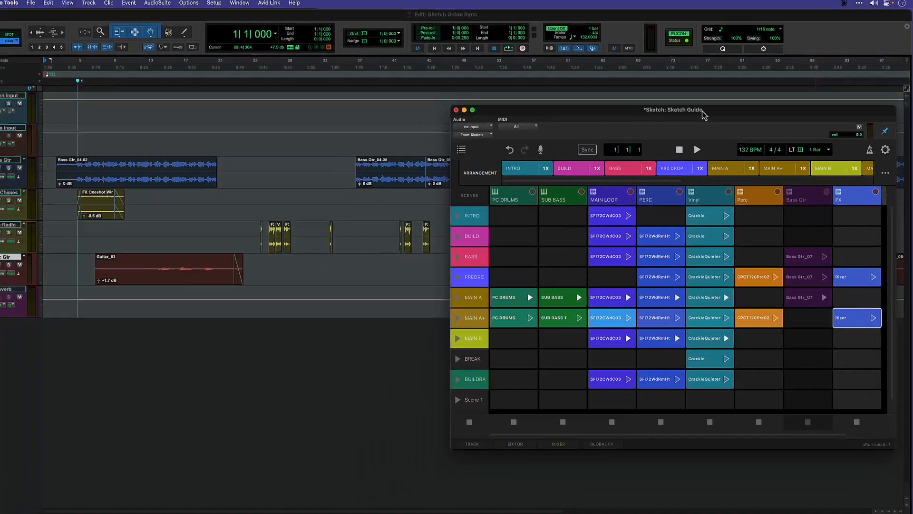
Arrange the Sketch window side by side with the Edit window.
mouse_move(634, 124)
mouse_down()
mouse_move(732, 21)
mouse_move(727, 16)
mouse_up()
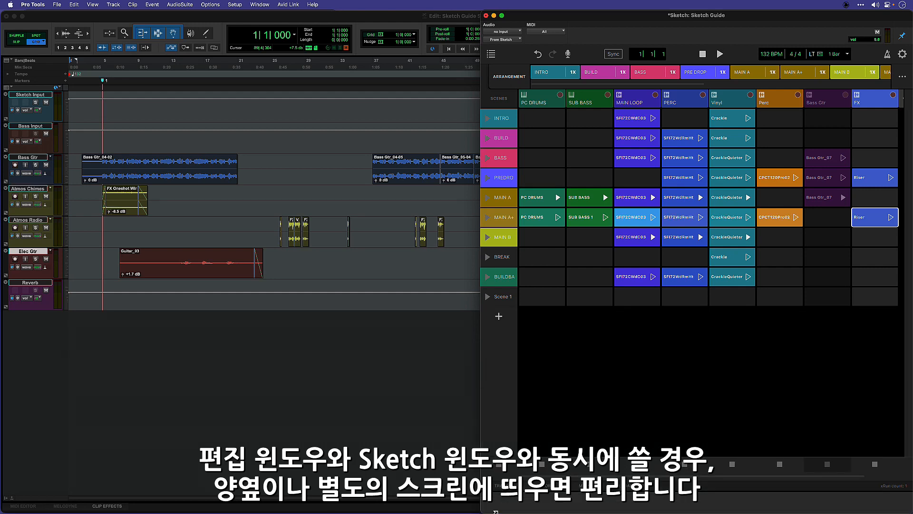
key(ctrl+alt+super+equal)
mouse_move(911, 12)
mouse_down()
mouse_move(554, 26)
mouse_move(478, 3)
mouse_up()
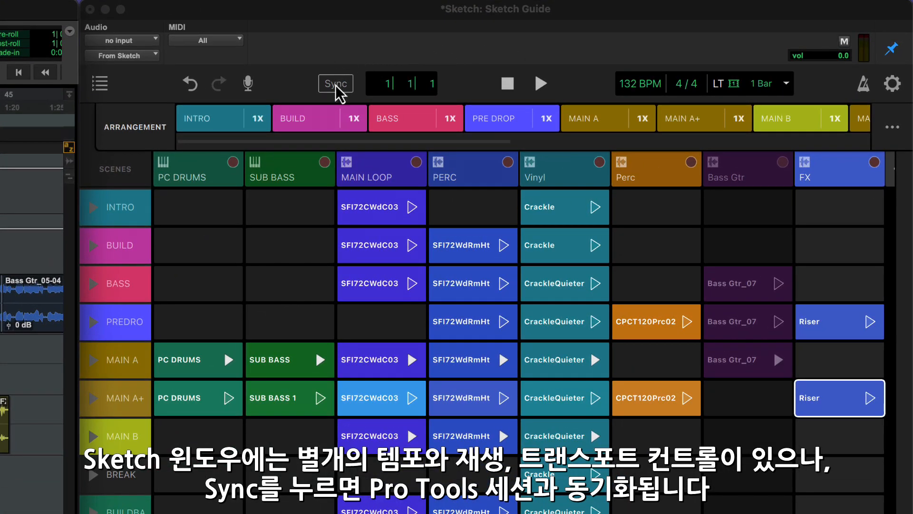
Synchronize Sketch with the Pro Tools session and start playback.
click(336, 84)
key(space)
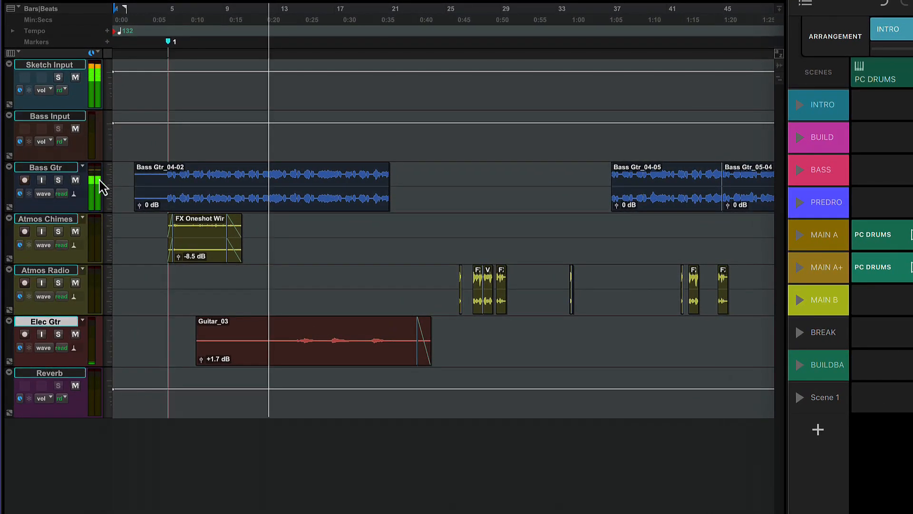
Select in turn the Bass Gtr clips, the Atmos Chimes and Atmos Radio clips, and the Elec Gtr clip while playing.
drag(126, 187, 722, 206)
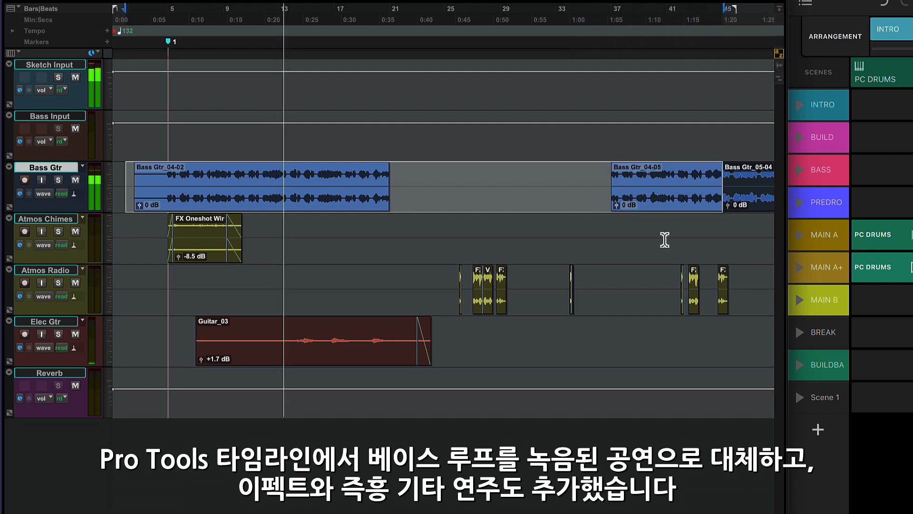
drag(141, 240, 734, 300)
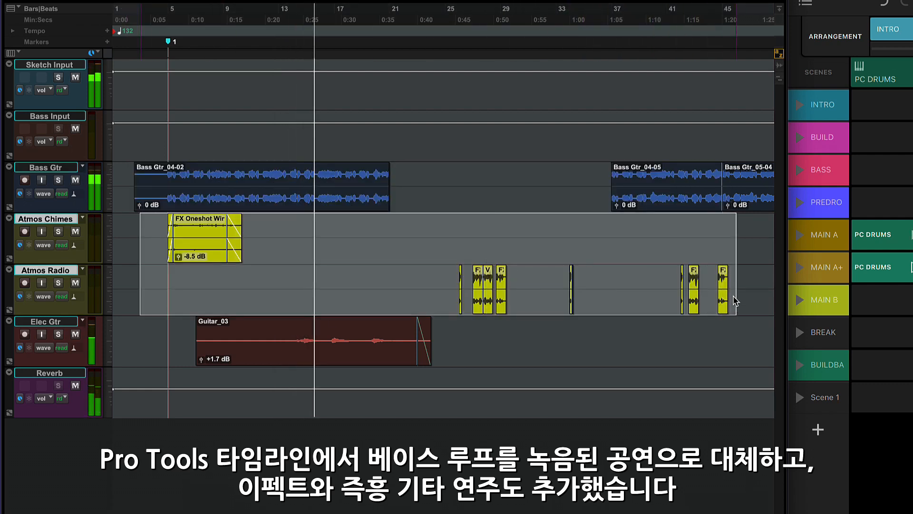
drag(486, 340, 167, 347)
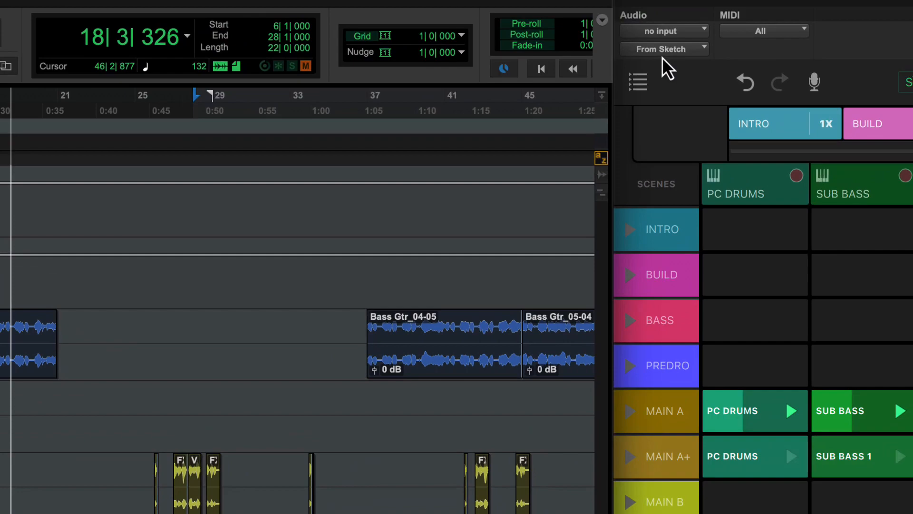
Check Sketch's From Sketch output routing, and briefly mute the Sketch Input track to compare the mix.
click(661, 49)
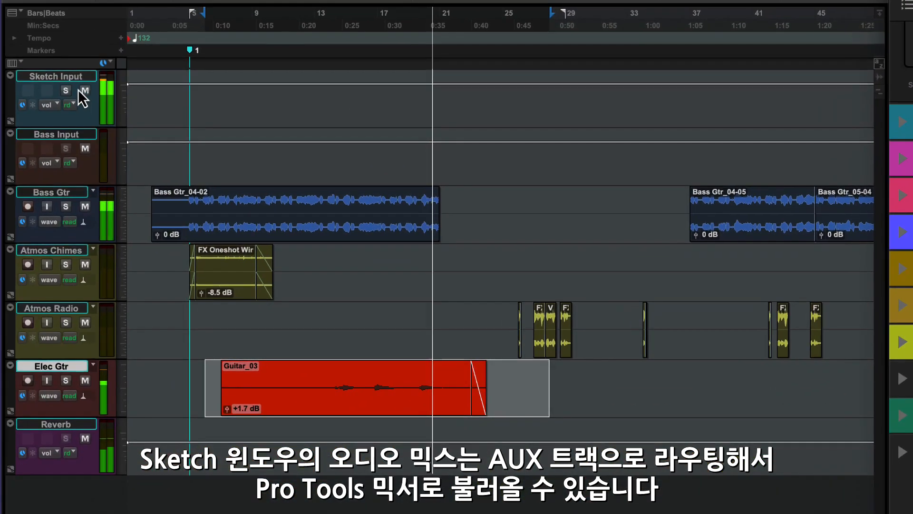
click(85, 91)
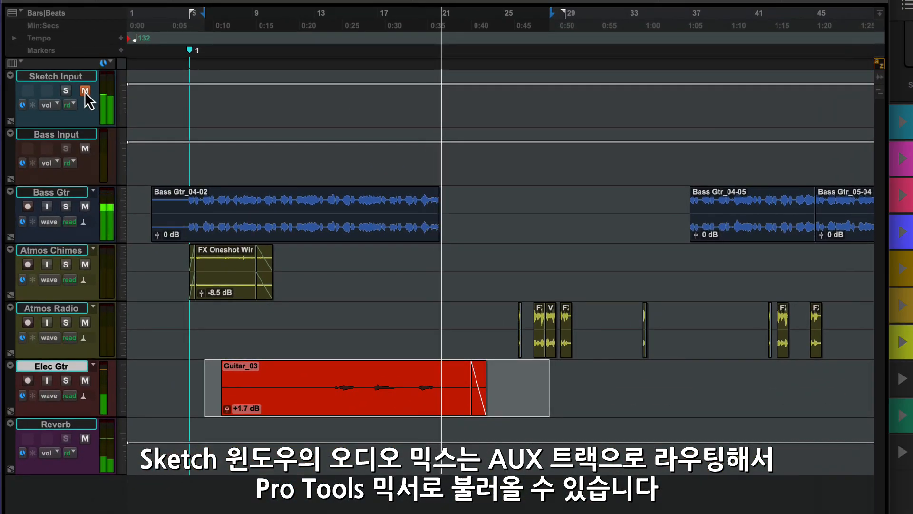
click(85, 90)
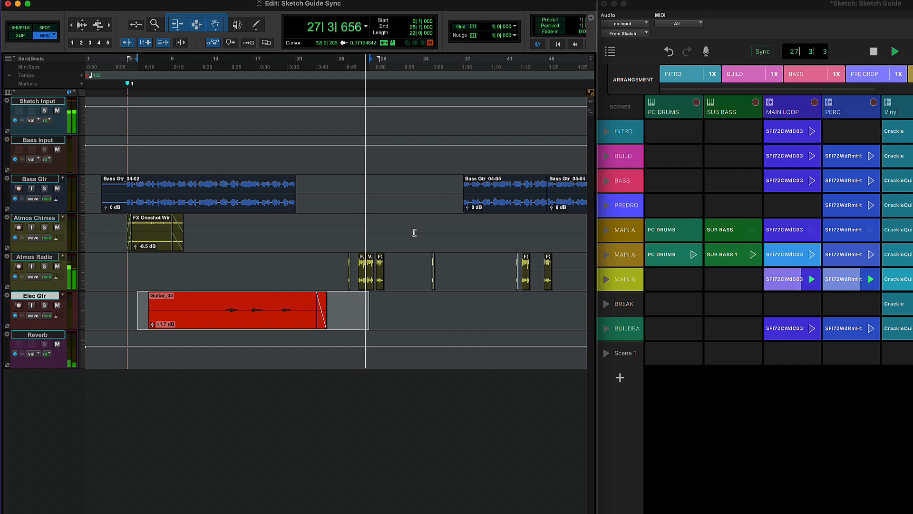
Stop playback and copy the PERC clip of the BUILD scene onto a new Edit window track at bar 5.
key(space)
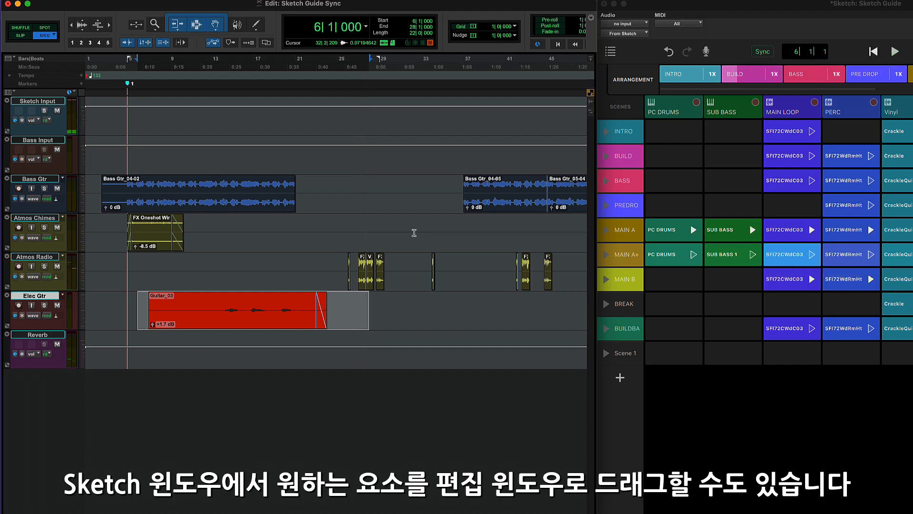
drag(844, 159, 135, 392)
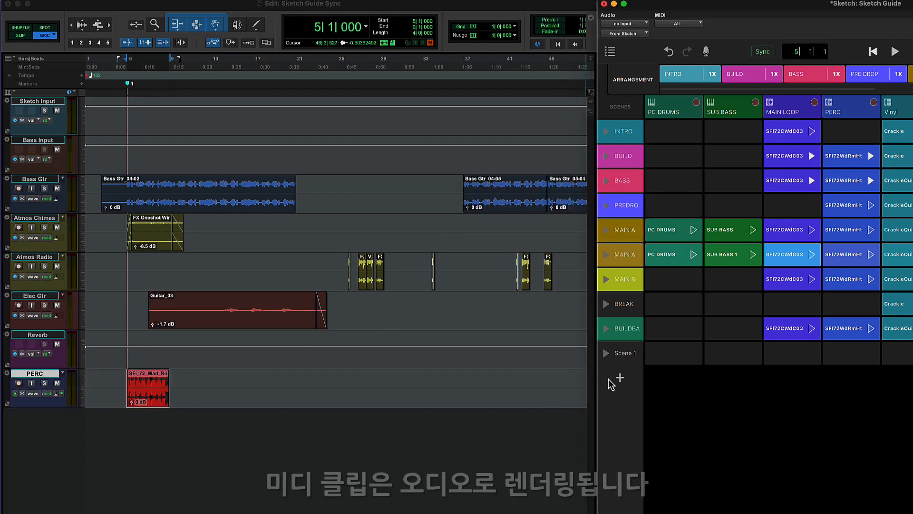
Copy the MAIN A scene's SUB BASS clip onto a new Edit window track at bar 5 and play it soloed with PERC.
drag(732, 231, 142, 435)
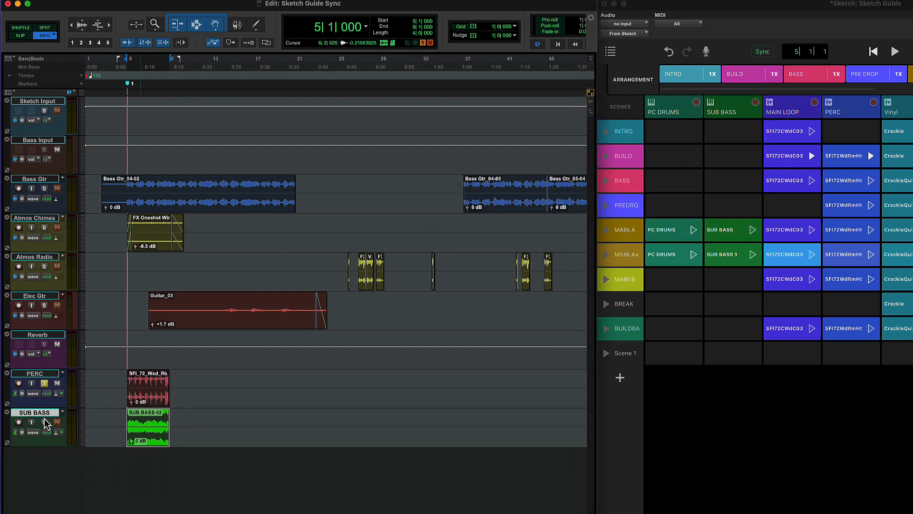
key(space)
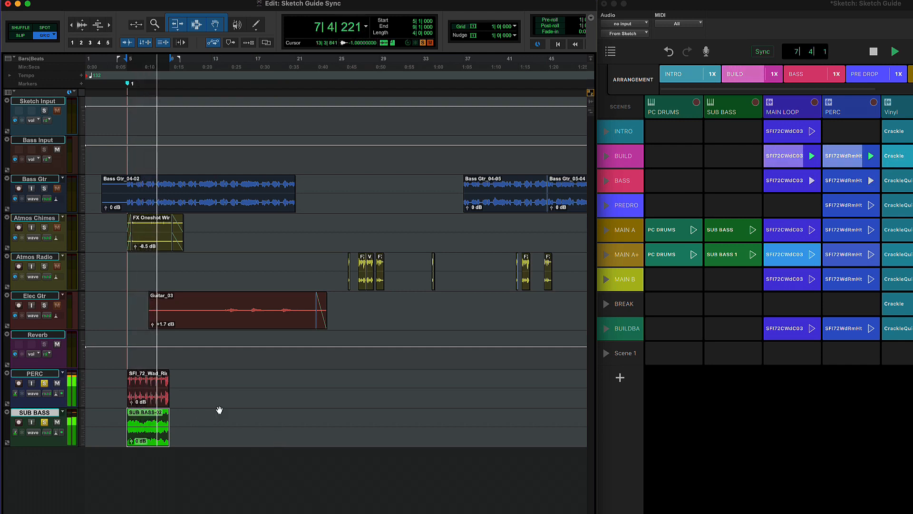
key(space)
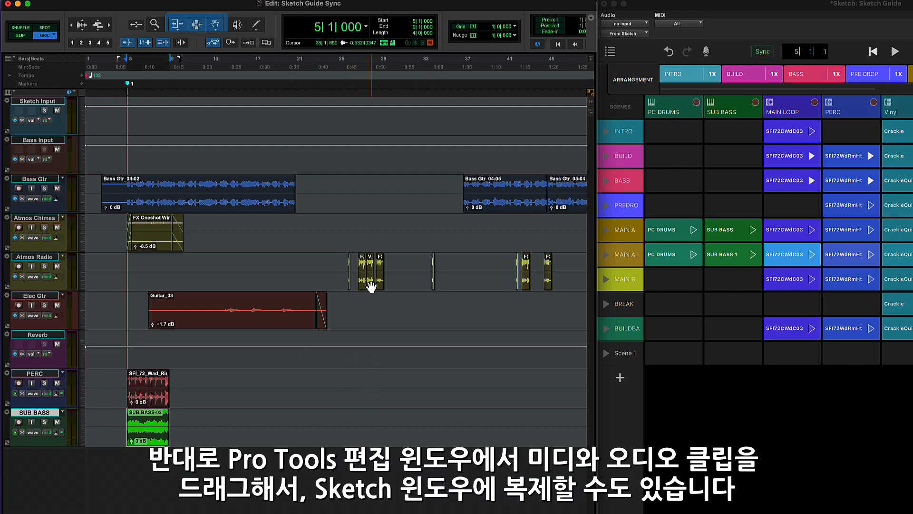
Copy the Atmos Radio clip at bar 28 from the Edit window timeline into the Sketch clip grid.
mouse_move(371, 287)
mouse_down()
mouse_move(748, 314)
mouse_move(815, 342)
mouse_move(787, 330)
mouse_up()
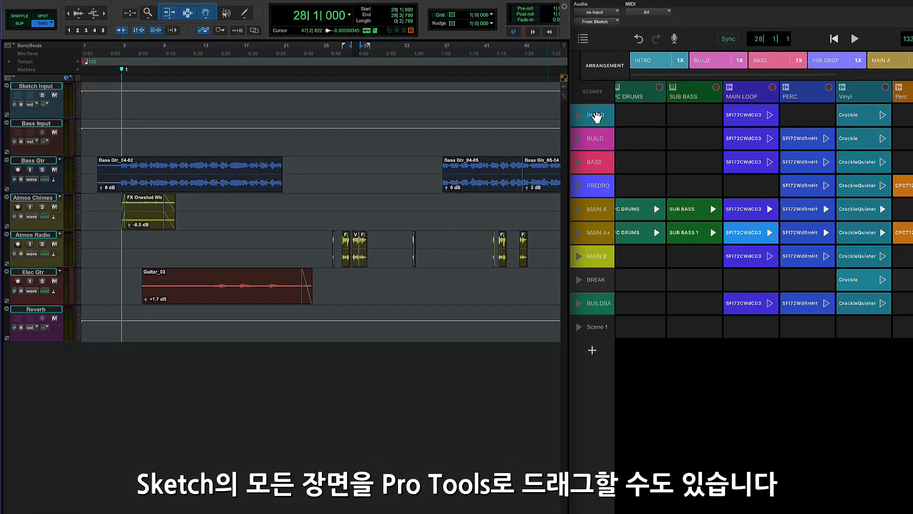
Copy the INTRO scene onto new Edit window tracks at bar 1, and the MAIN A scene onto the same tracks at bar 5.
mouse_move(596, 117)
mouse_down()
mouse_move(478, 235)
mouse_move(193, 373)
mouse_move(81, 372)
mouse_up()
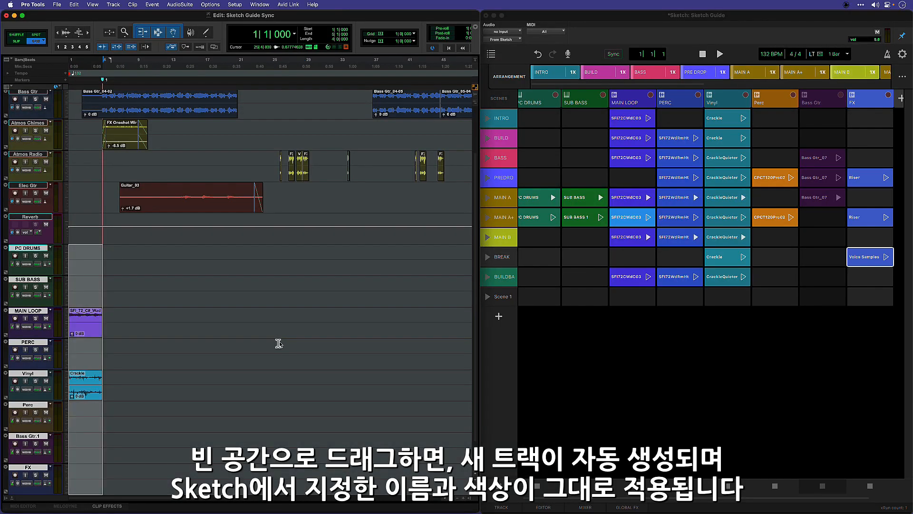
scroll(279, 342, down, 2)
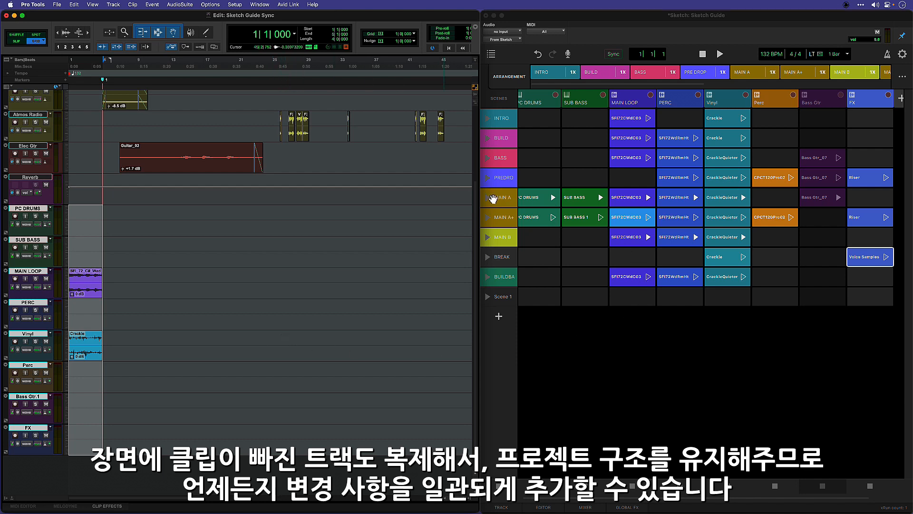
drag(501, 199, 105, 221)
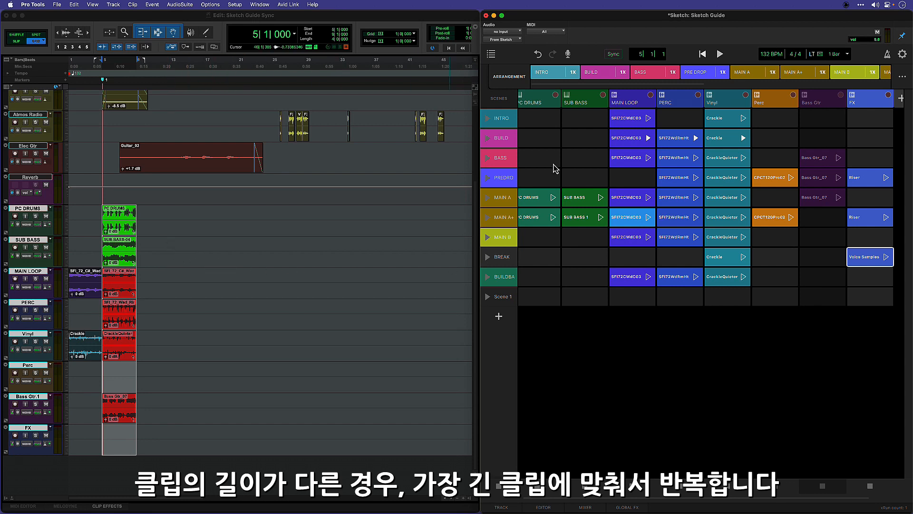
Copy the entire Sketch arrangement into the Edit window timeline.
mouse_move(509, 79)
mouse_down()
mouse_move(265, 235)
mouse_move(180, 234)
mouse_up()
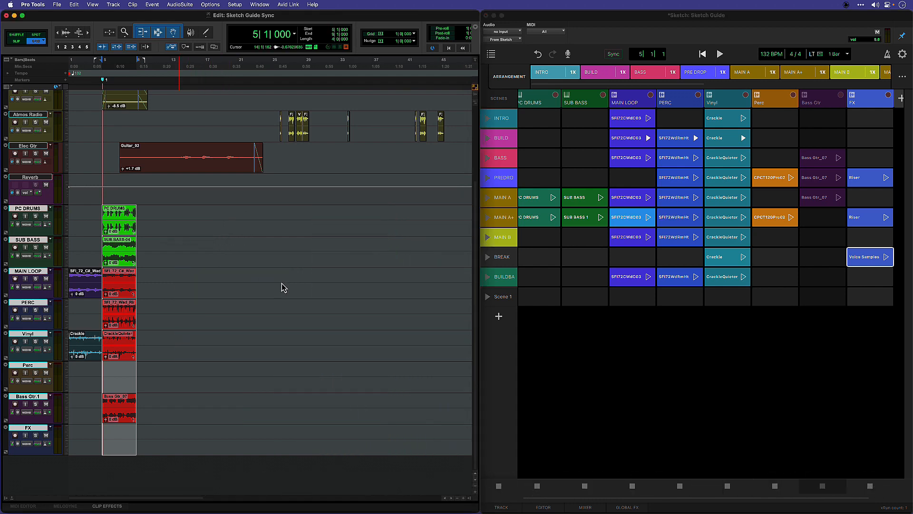